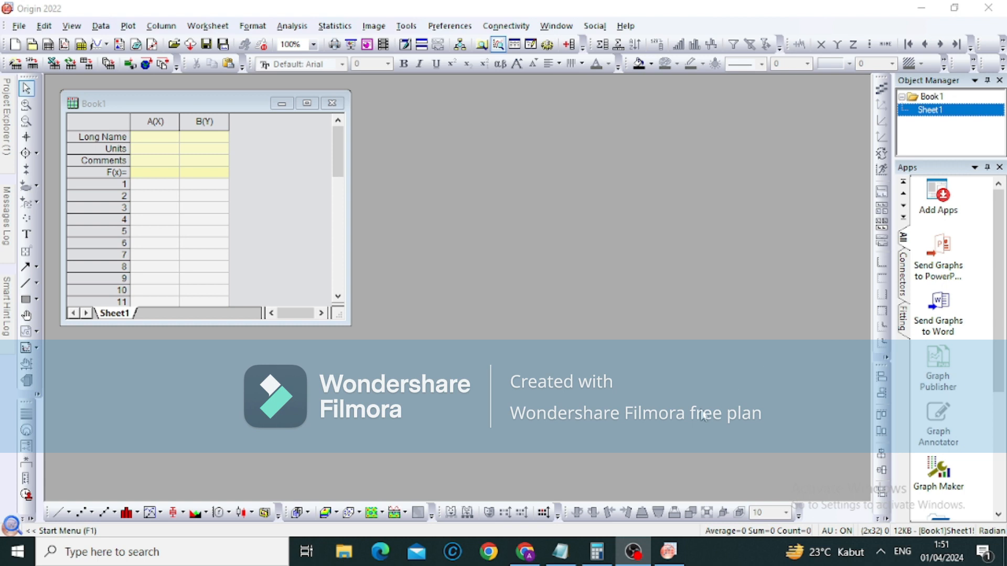
# Import "tugas termal analisis (2).txt" from Downloads with the default CSV import options, maximize the workbook and look through its rows.
pyautogui.click(669, 551)
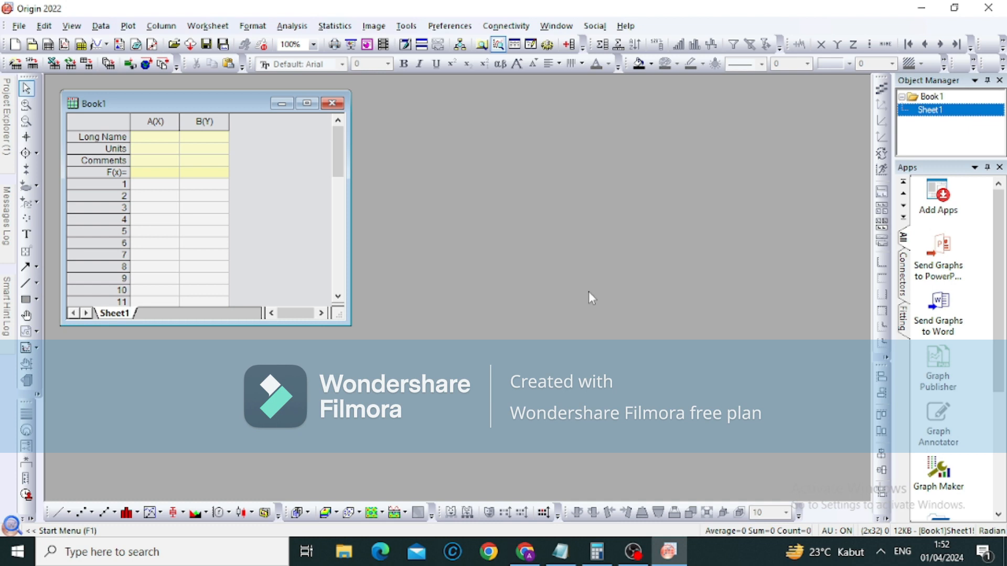
pyautogui.click(32, 64)
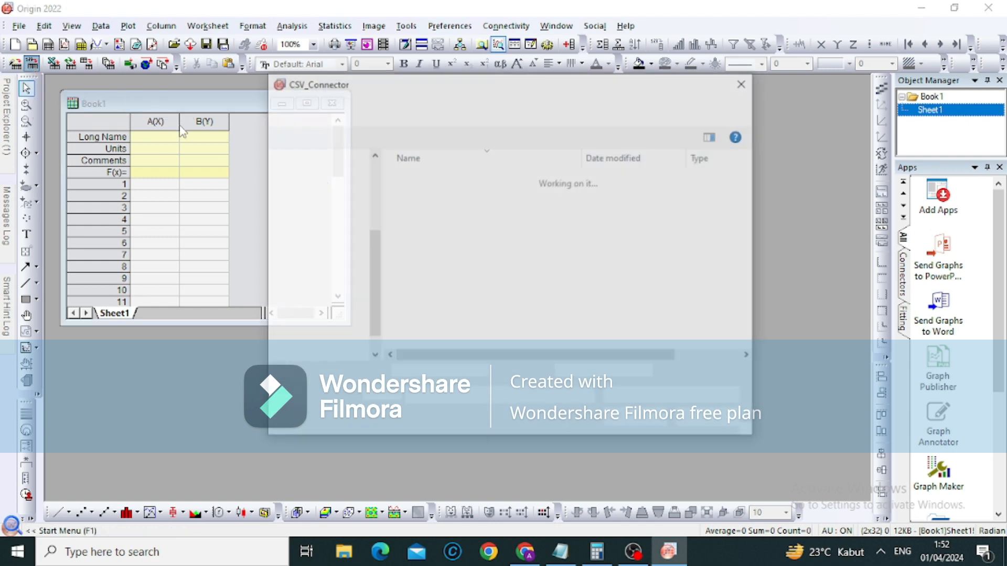
pyautogui.click(444, 202)
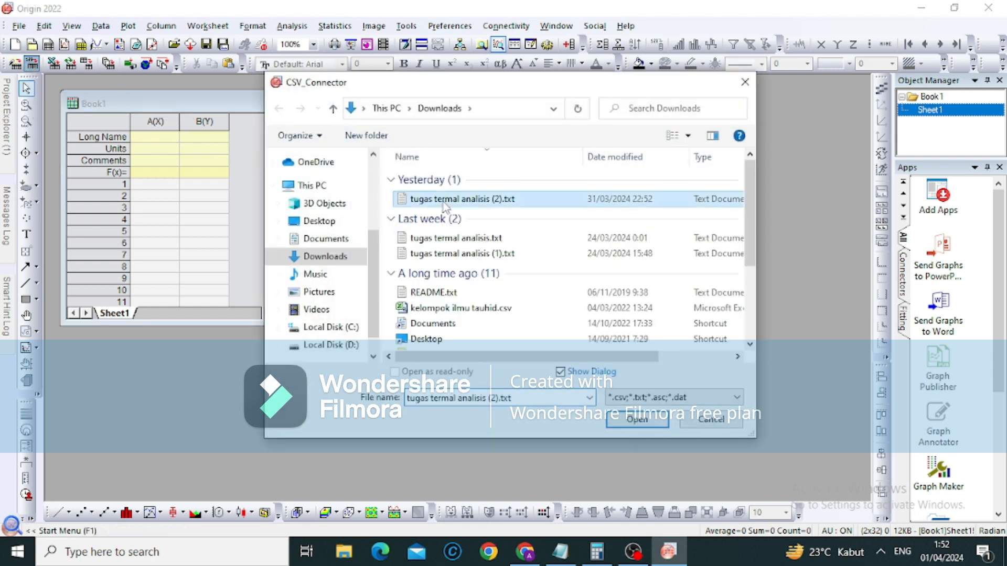
pyautogui.click(640, 421)
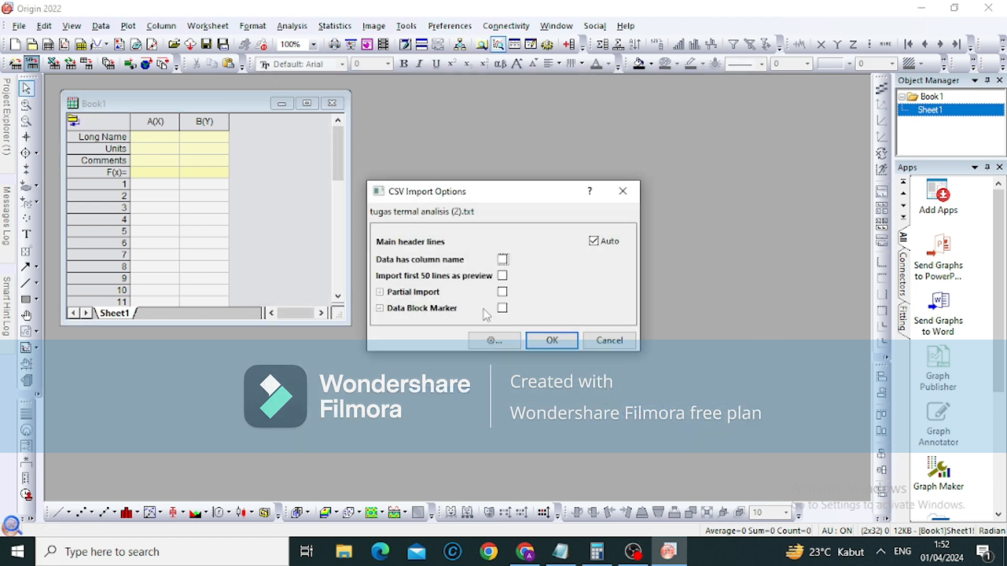
pyautogui.click(536, 338)
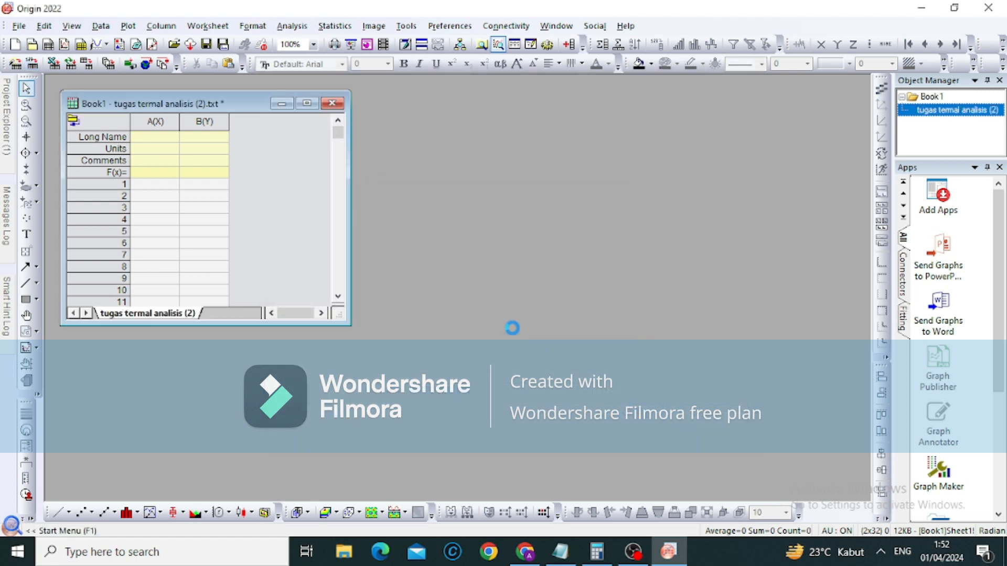
pyautogui.click(307, 103)
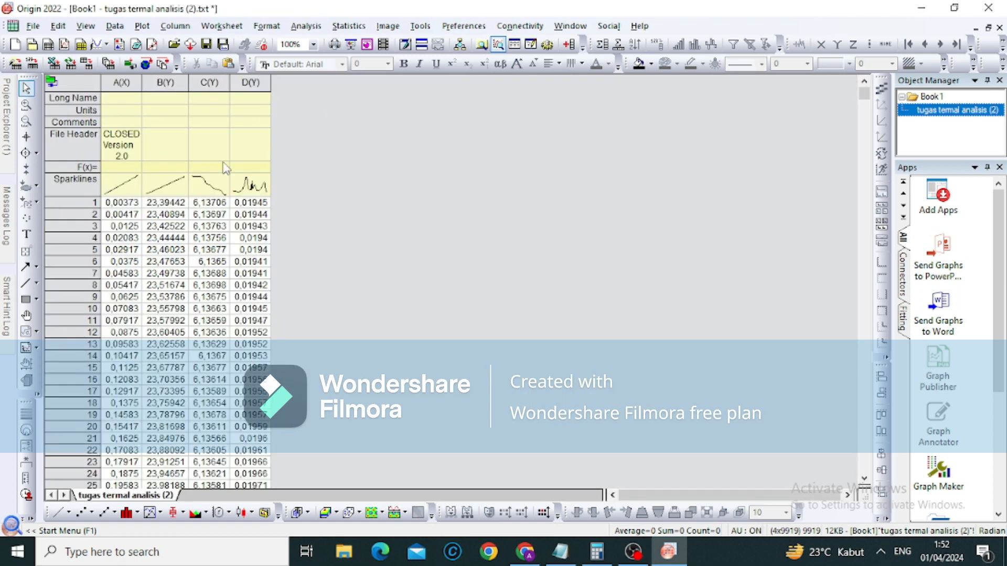
pyautogui.scroll(-15, 200, 241)
pyautogui.scroll(15, 201, 241)
# Arrange Origin side by side with the Notepad source file and bring the file's signal list (Sig1 to Sig4) into view.
pyautogui.press('super+Left')
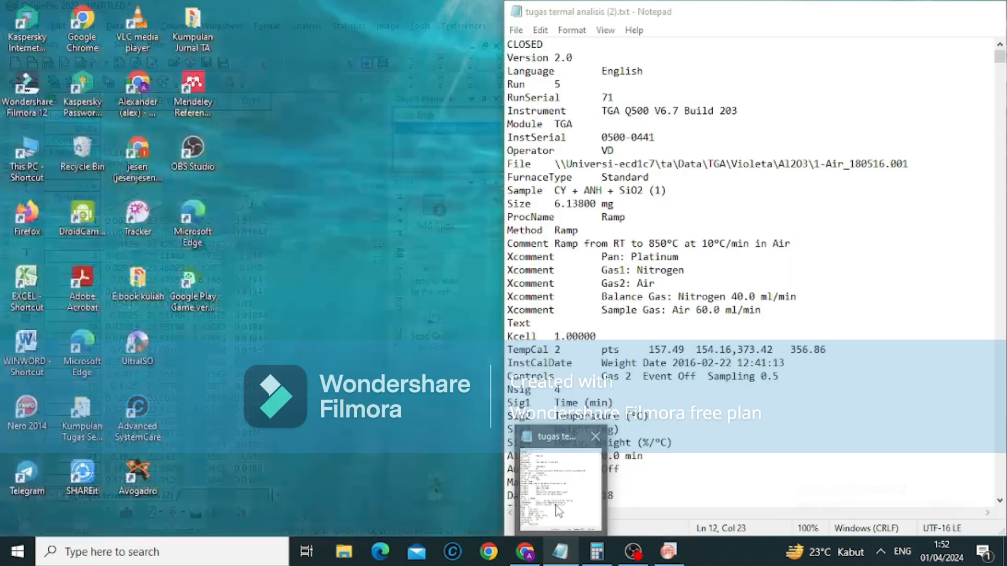
pyautogui.click(557, 505)
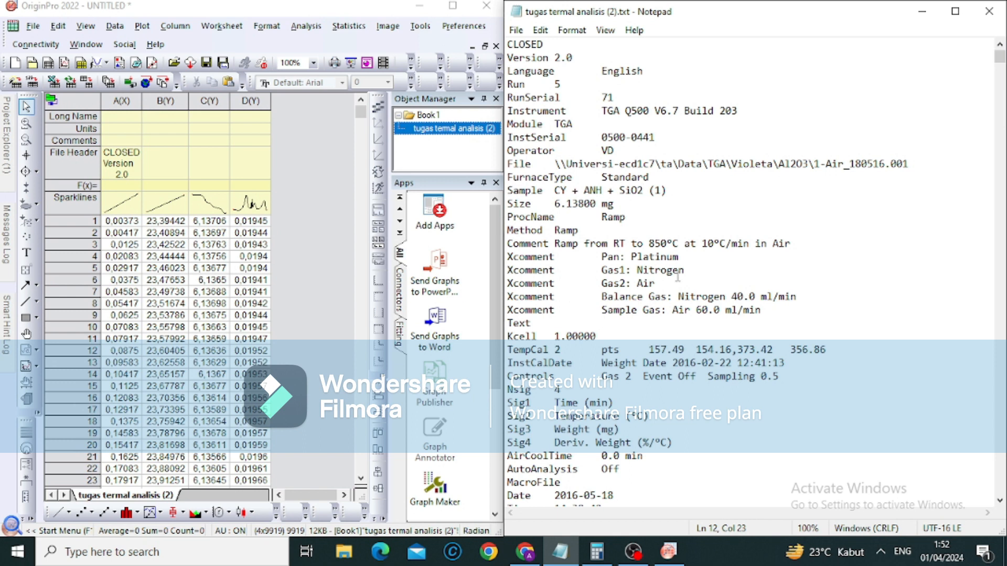
pyautogui.scroll(-2, 677, 275)
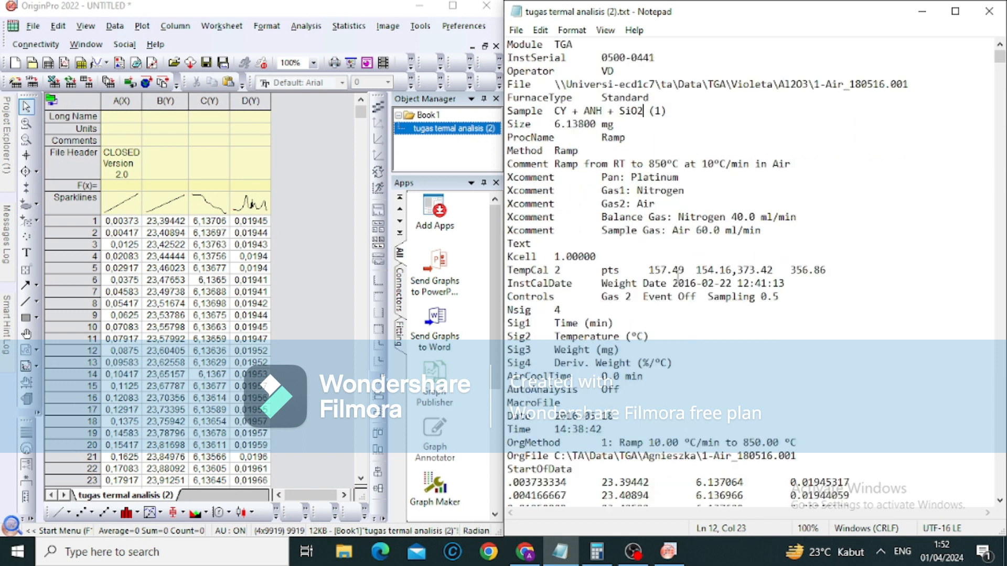
# Label column A with the long name "Waktu" and the unit "menit".
pyautogui.click(116, 117)
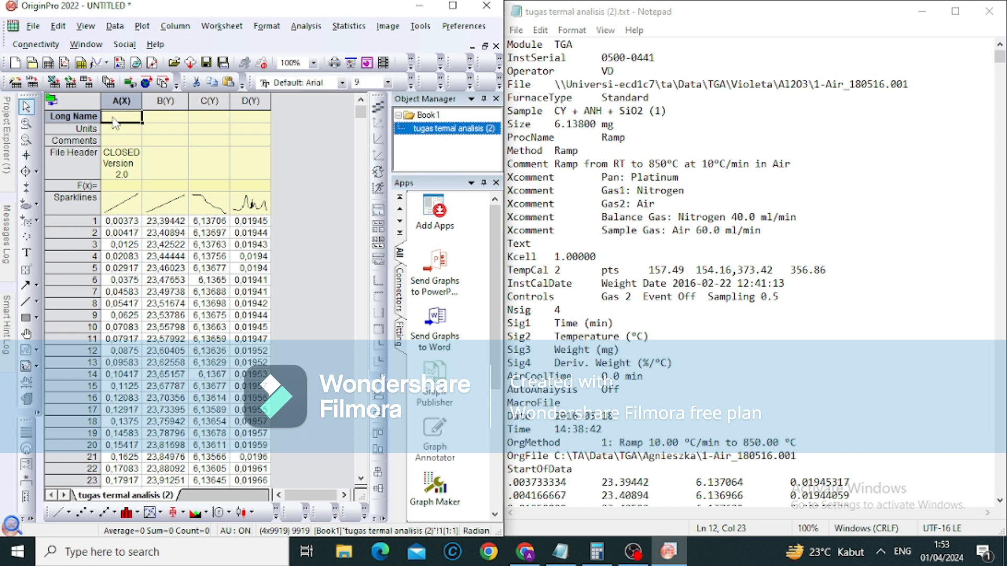
pyautogui.doubleClick(116, 123)
pyautogui.write('Waktu')
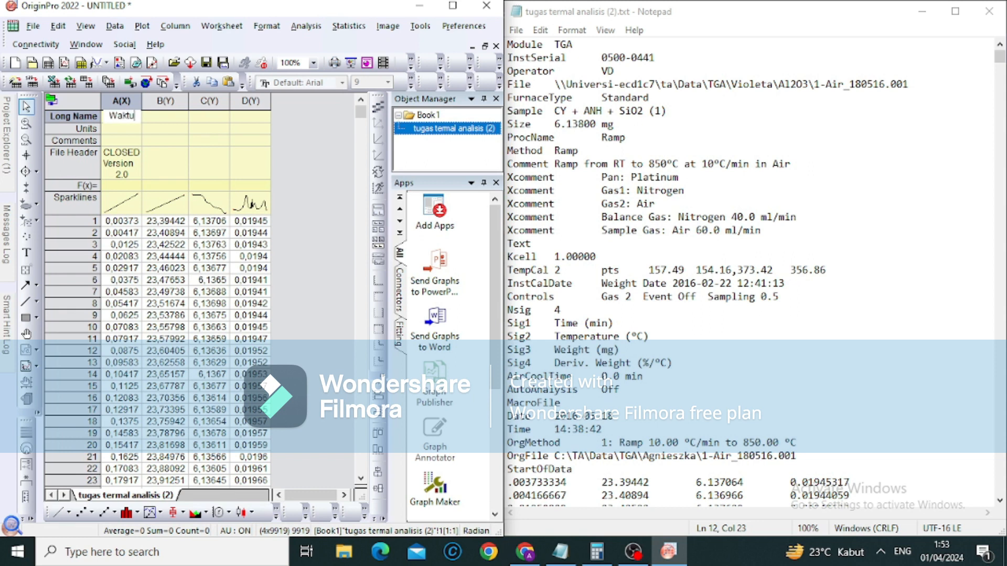
pyautogui.press('Return')
pyautogui.write('menit')
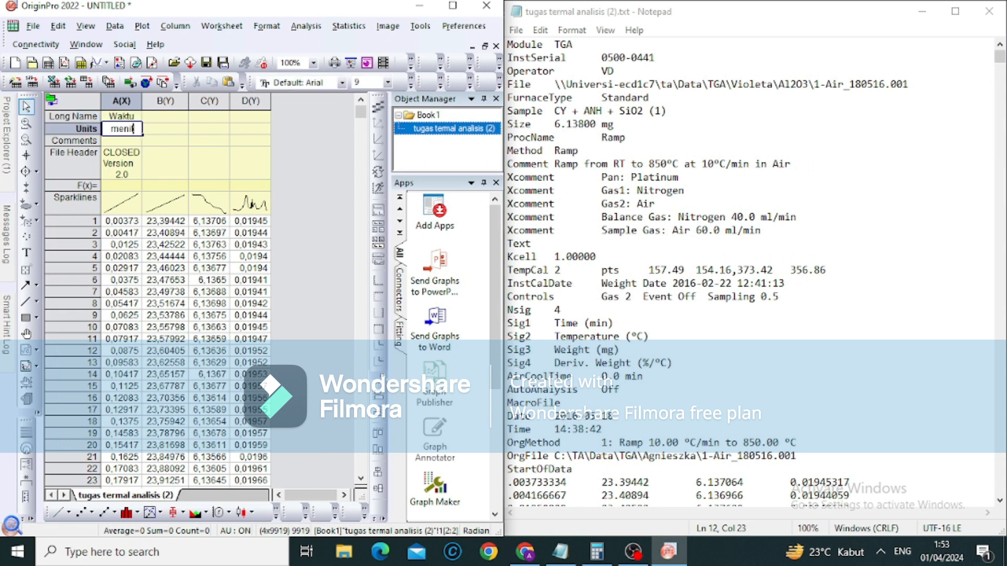
# Set the long name of column B to "Suhu".
pyautogui.press('Right')
pyautogui.press('Up')
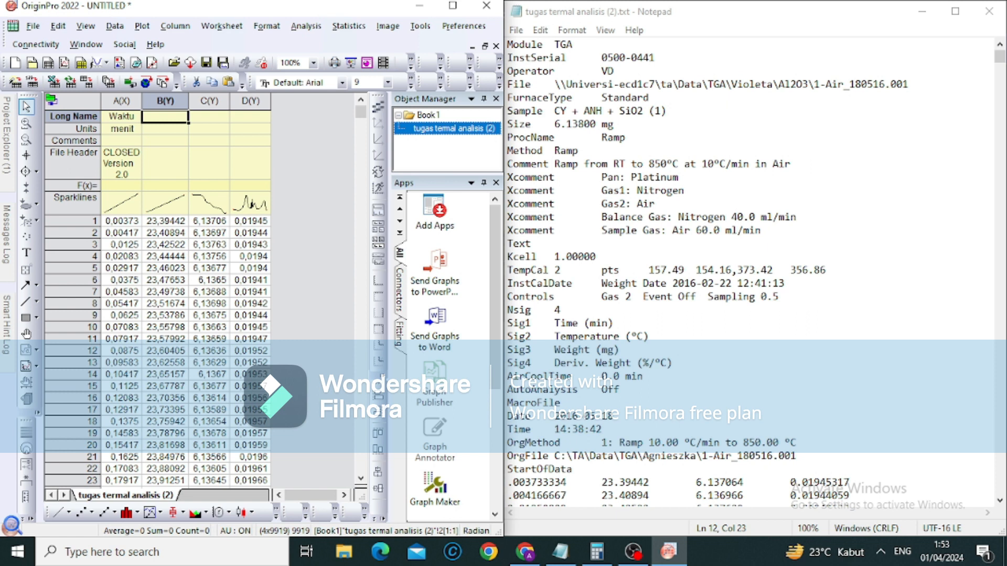
pyautogui.write('Suhu')
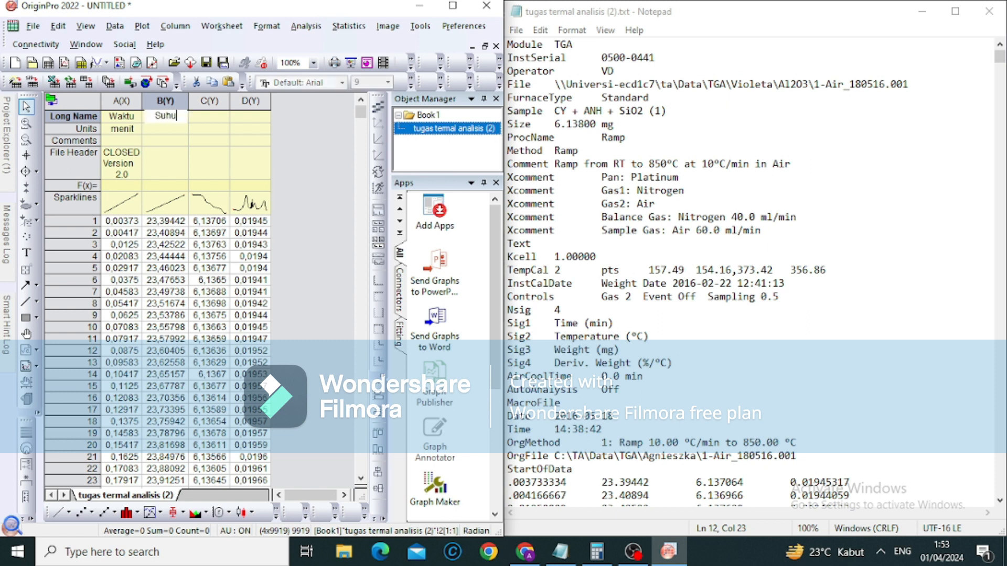
pyautogui.press('Return')
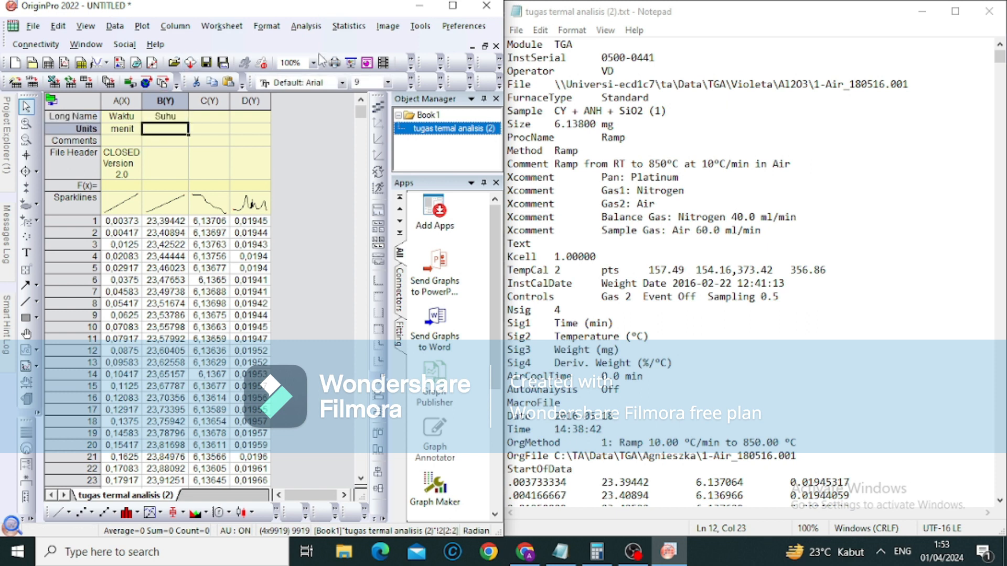
# Enter °C as column B's unit, inserting the degree sign from the Symbol Map and using the Default: Arial font for the C.
pyautogui.click(156, 132)
pyautogui.hotkey('ctrl', 'm')
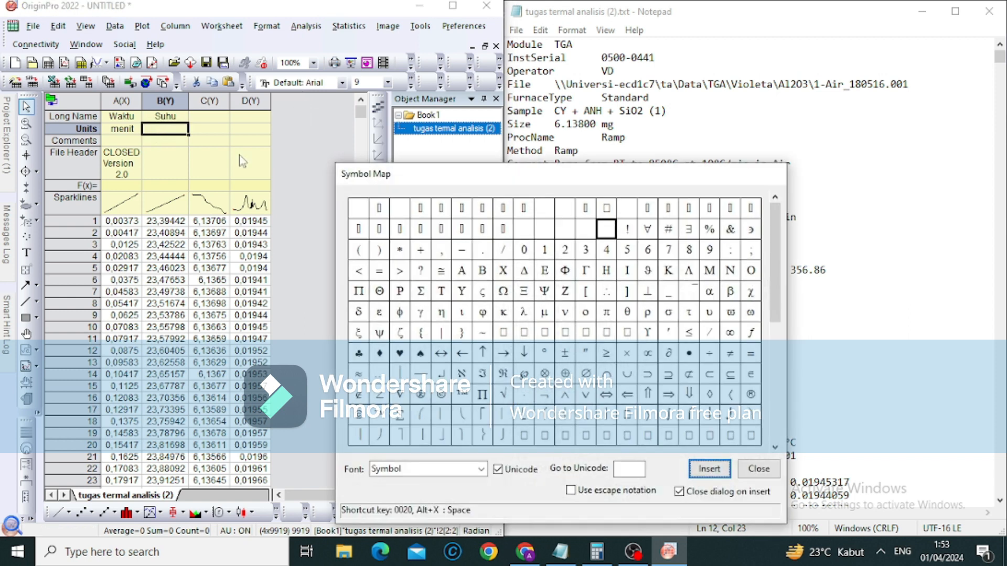
pyautogui.click(544, 353)
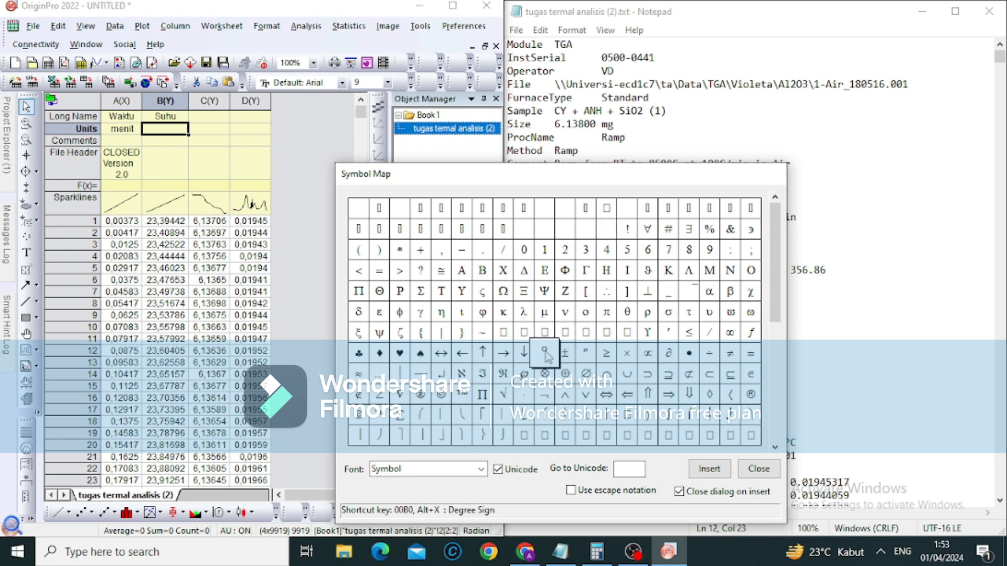
pyautogui.click(702, 470)
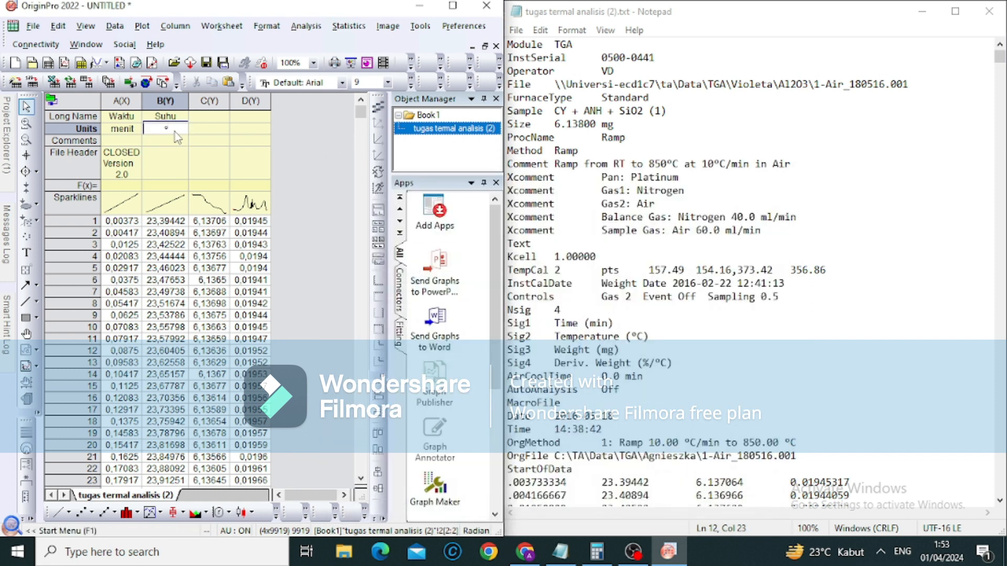
pyautogui.click(344, 82)
pyautogui.moveTo(395, 419); pyautogui.dragTo(396, 125)
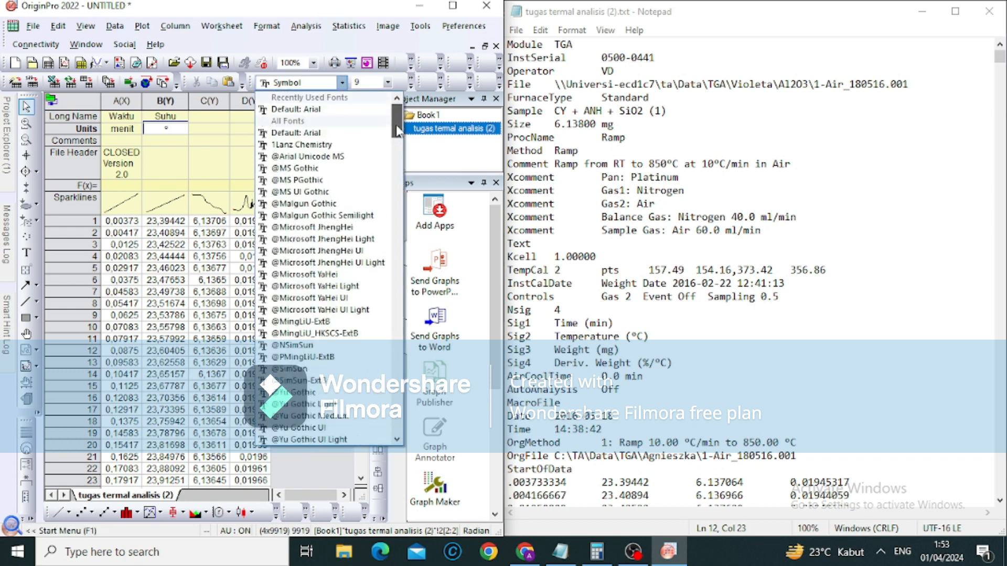
pyautogui.click(362, 111)
pyautogui.write('C')
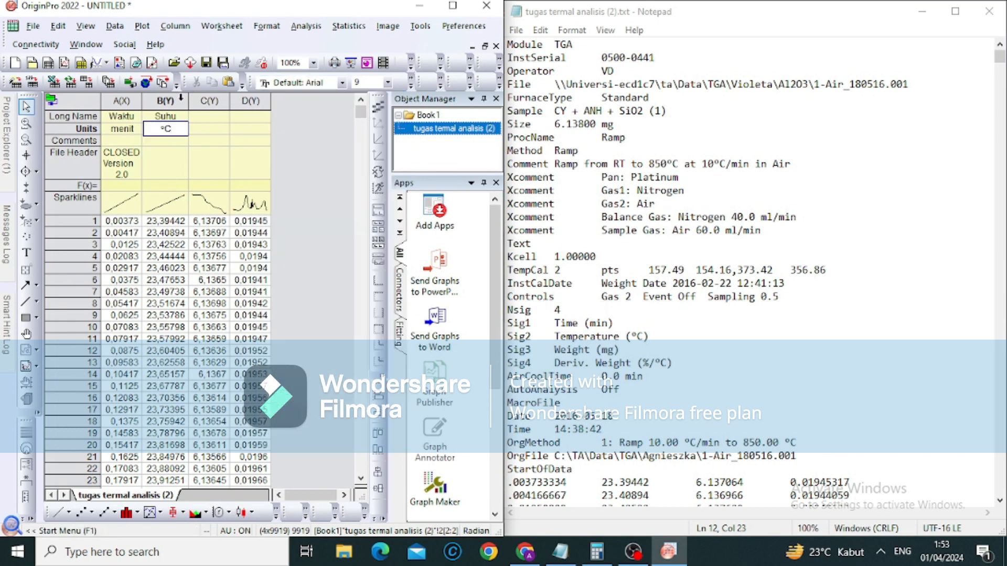
# Label column C with the long name "Massa" and the unit "mg".
pyautogui.click(207, 117)
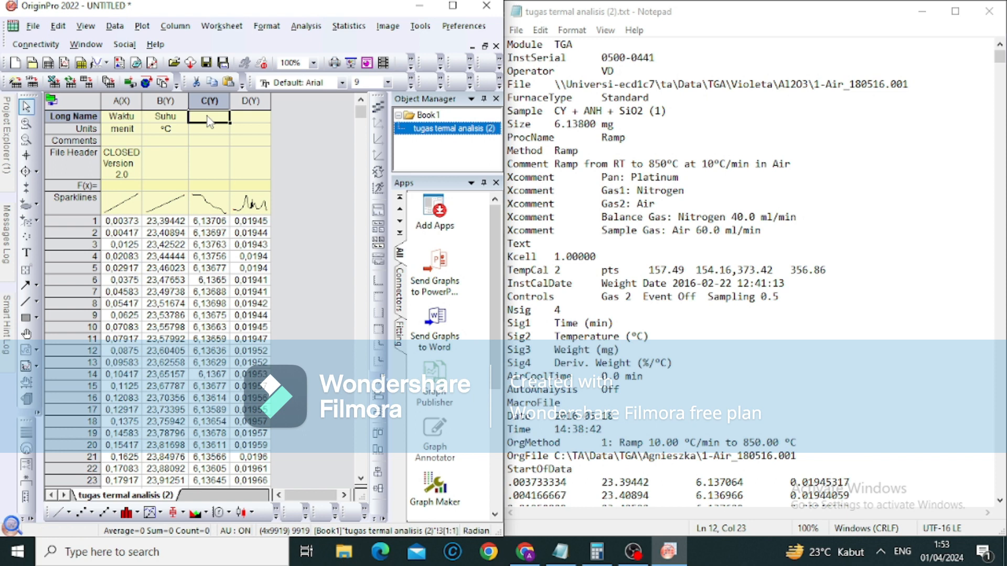
pyautogui.write('M')
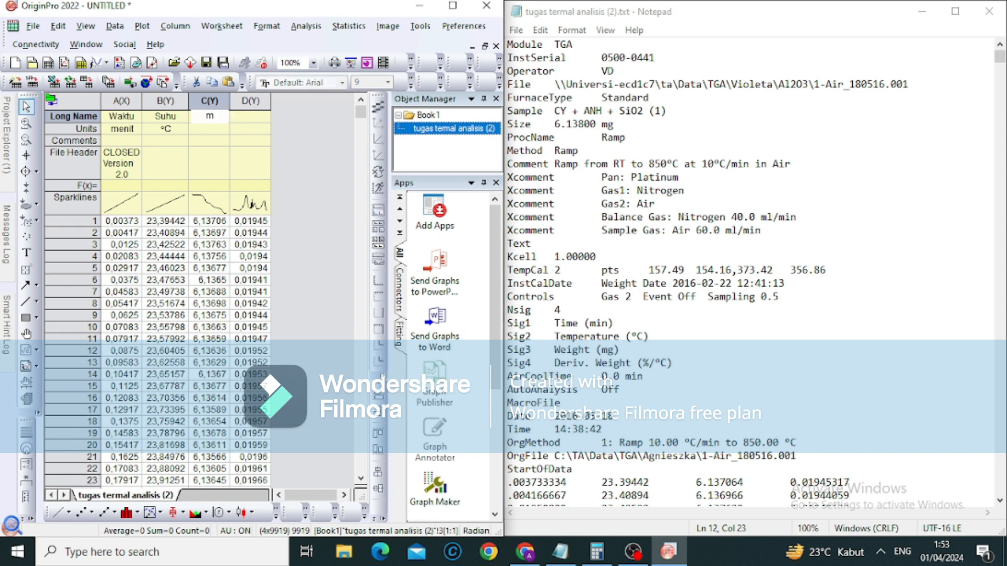
pyautogui.write('assa')
pyautogui.press('Return')
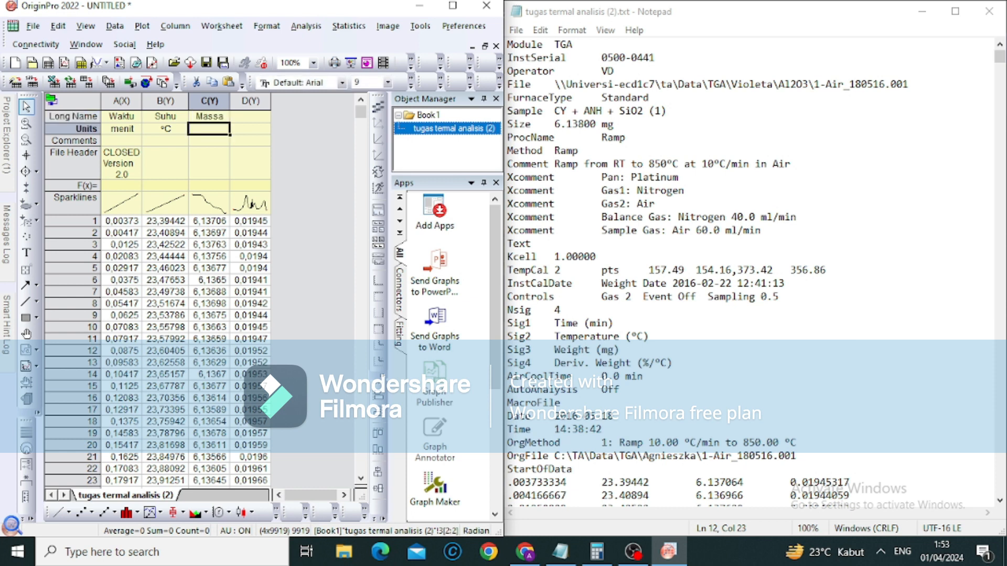
pyautogui.write('mg')
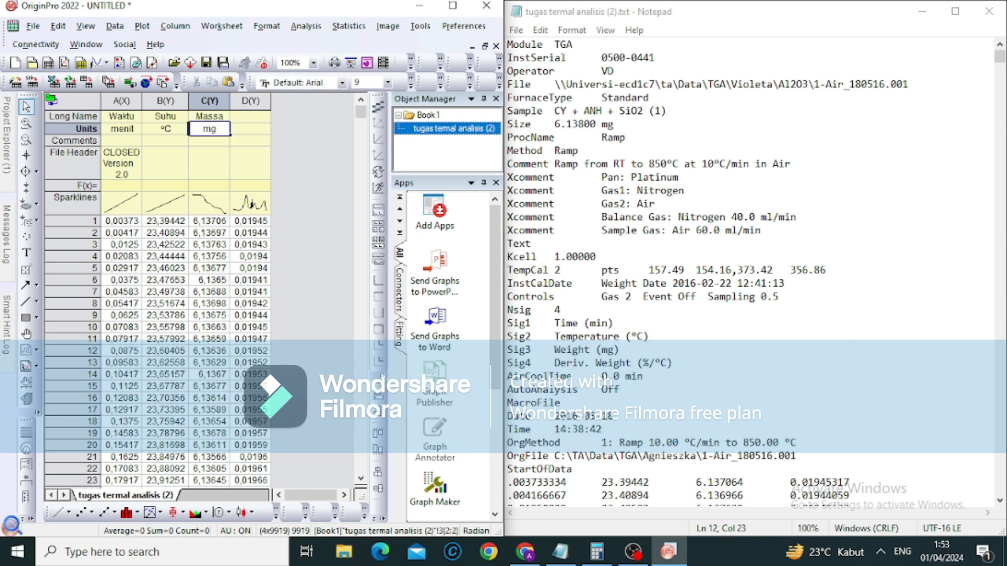
# Set the long name of column D to "Derivat Massa".
pyautogui.press('Tab')
pyautogui.press('Up')
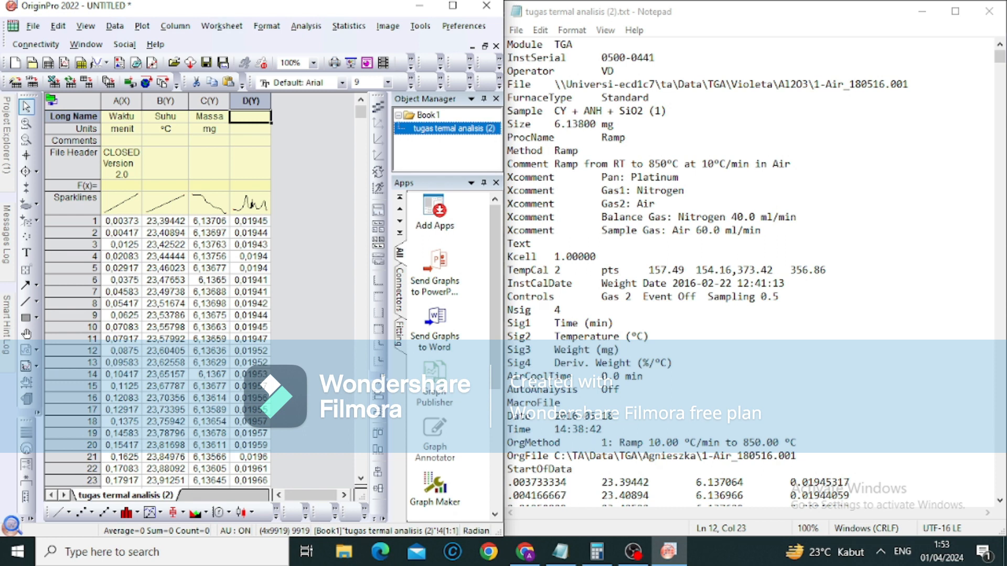
pyautogui.write('De')
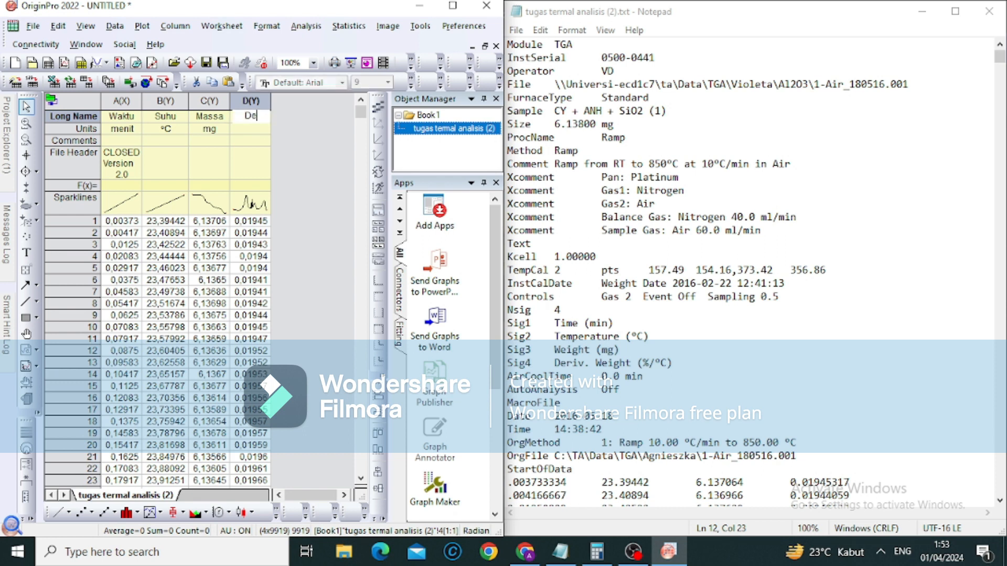
pyautogui.write('rivat Massa')
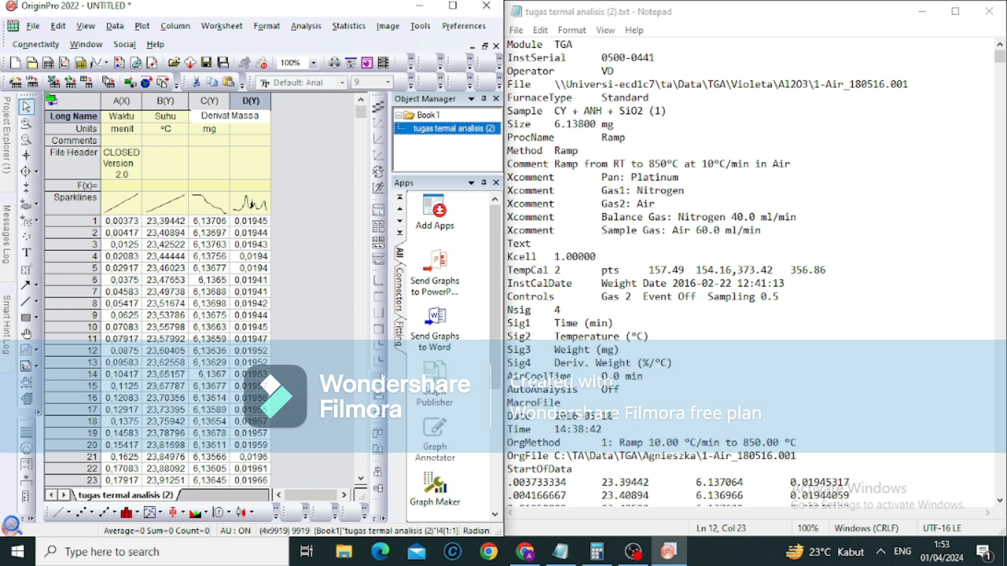
pyautogui.press('Return')
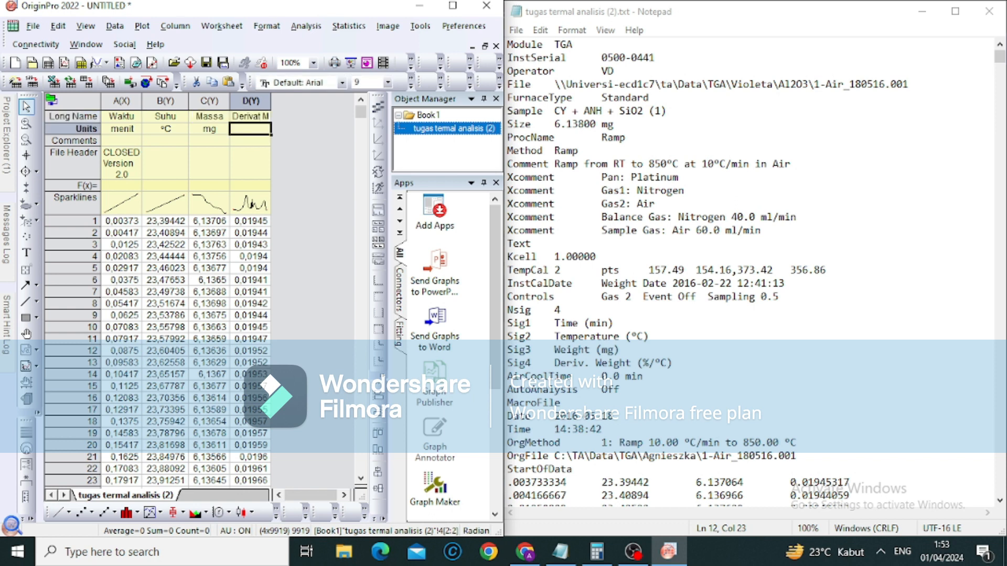
# Enter %/°C as column D's unit, reusing the °C from column B's unit, and maximize the Origin window.
pyautogui.write('%')
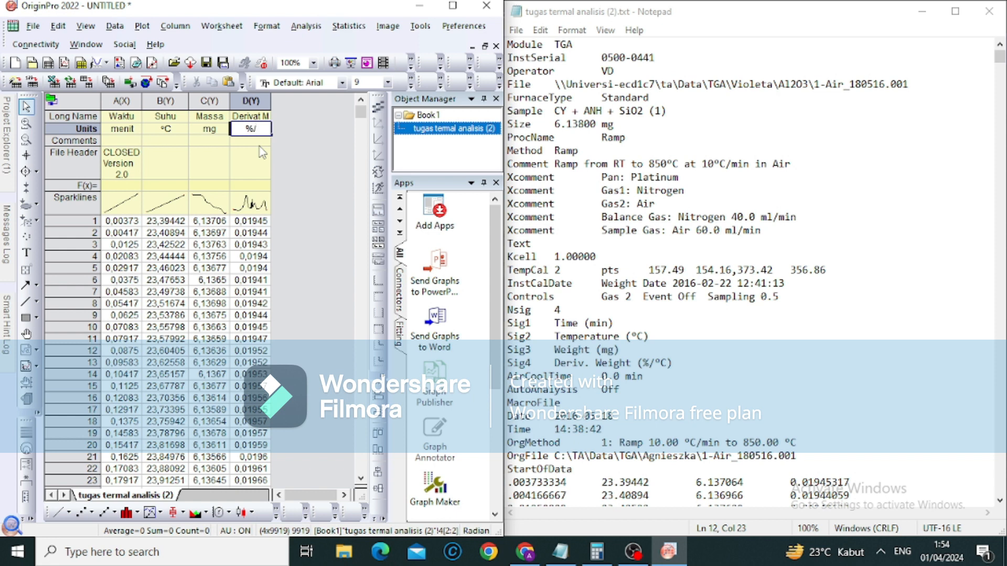
pyautogui.write('/')
pyautogui.click(166, 131)
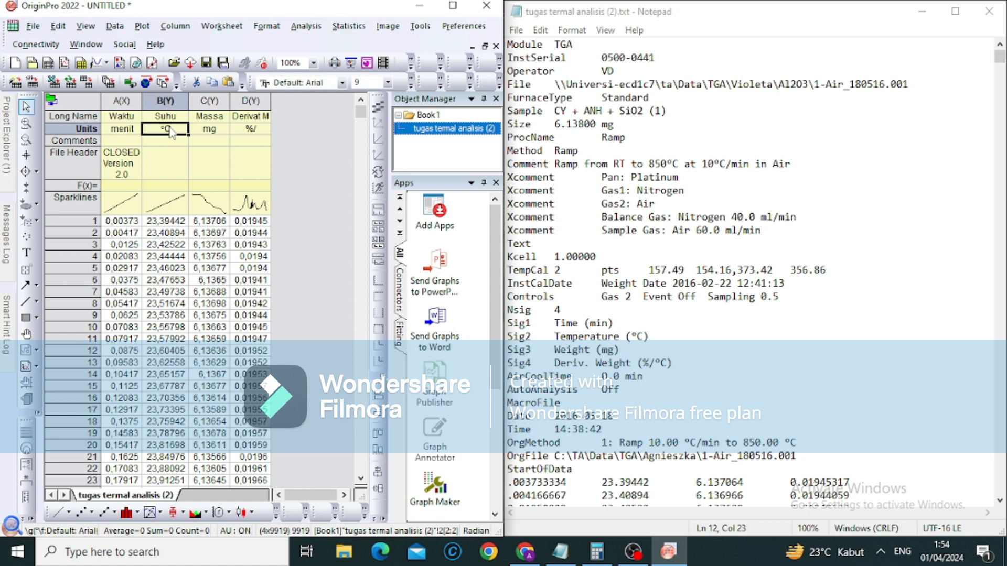
pyautogui.doubleClick(178, 136)
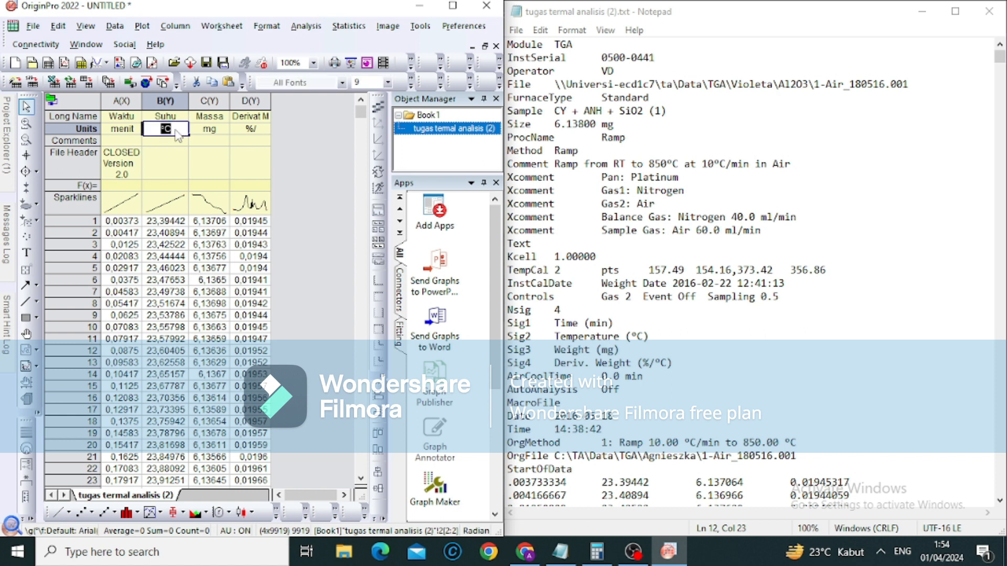
pyautogui.click(259, 131)
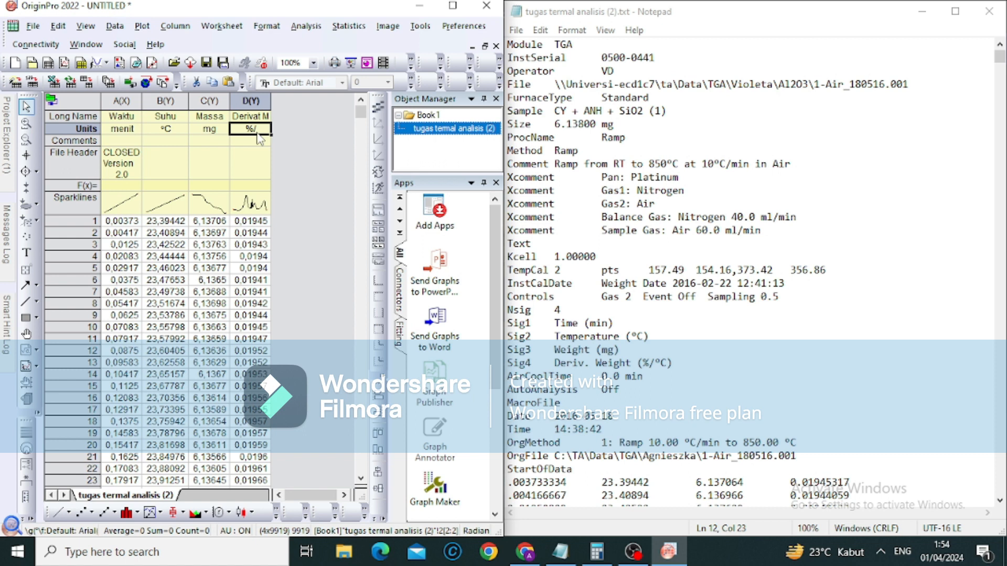
pyautogui.doubleClick(259, 132)
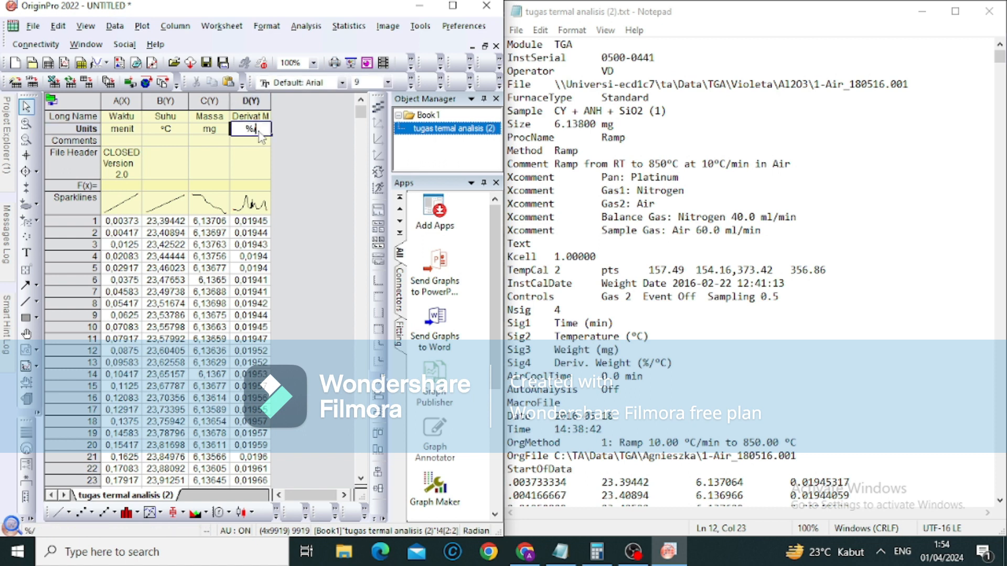
pyautogui.write('°C')
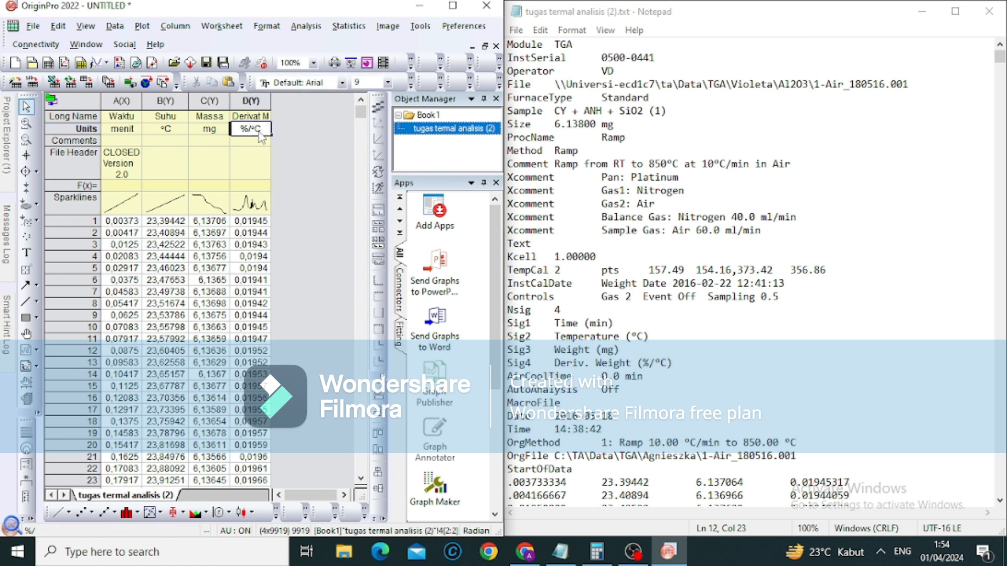
pyautogui.click(459, 8)
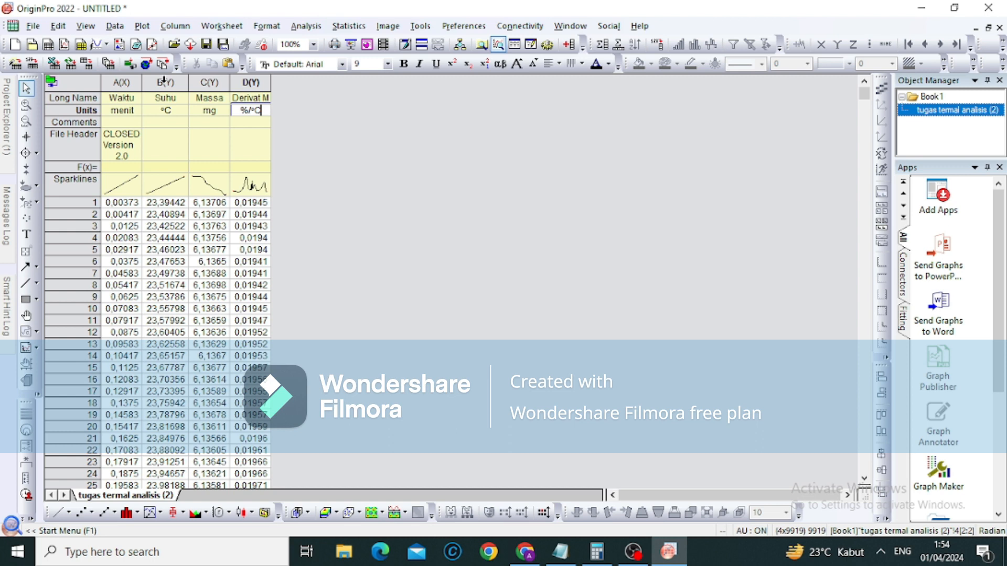
# Set the plot designation of column B (Suhu) to X and plot column D (Derivat Massa) against it as a line graph.
pyautogui.click(164, 81)
pyautogui.doubleClick(164, 82)
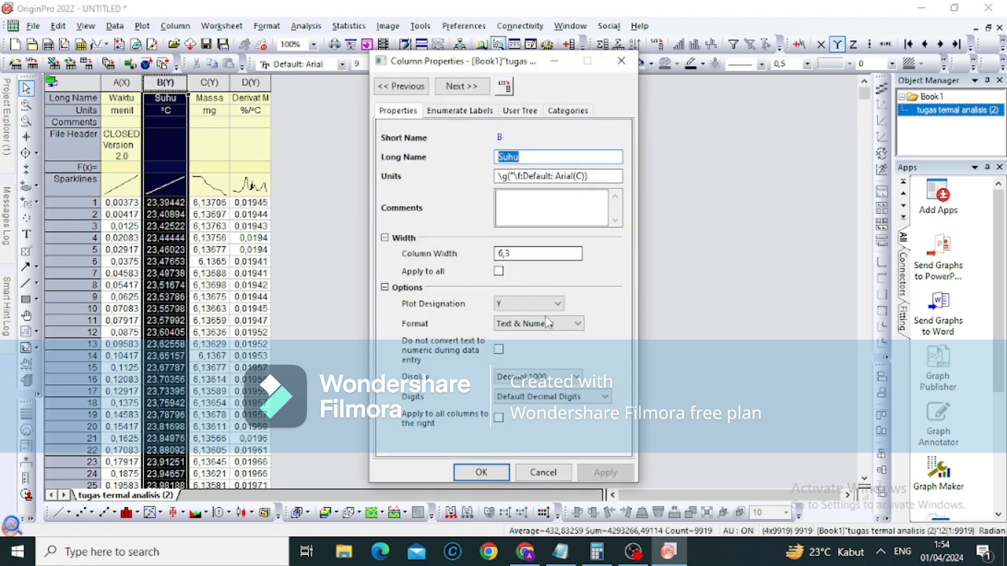
pyautogui.click(534, 306)
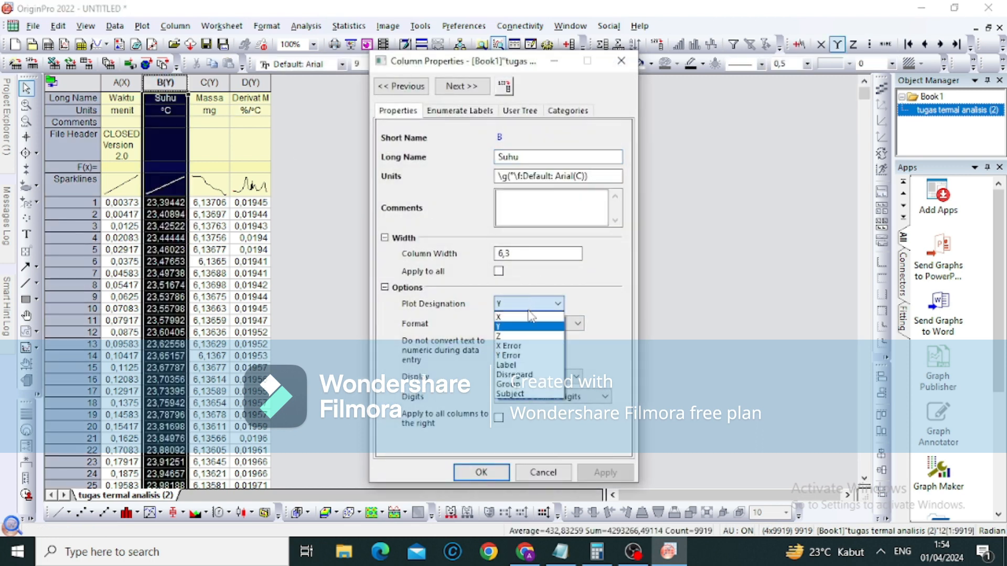
pyautogui.click(528, 314)
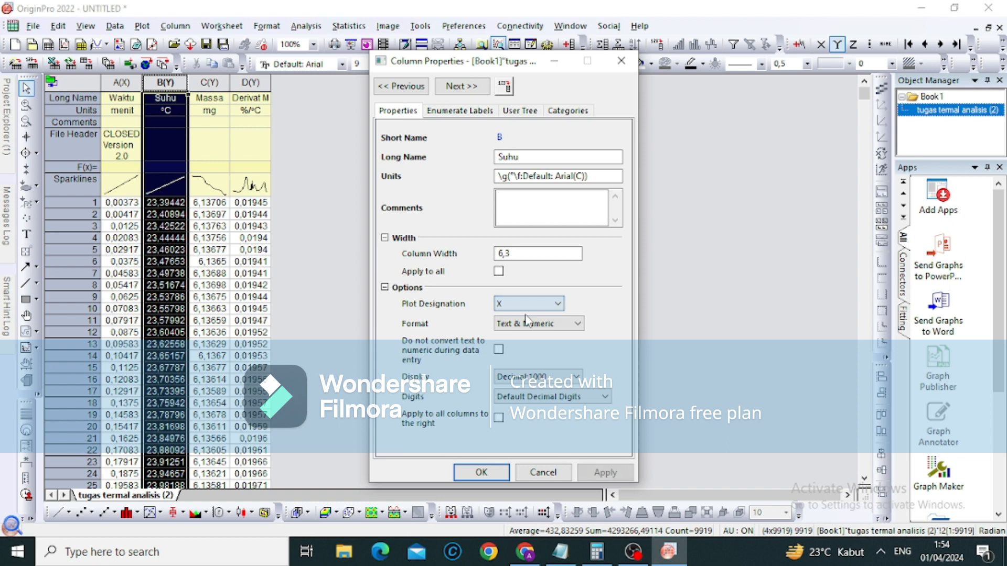
pyautogui.click(480, 470)
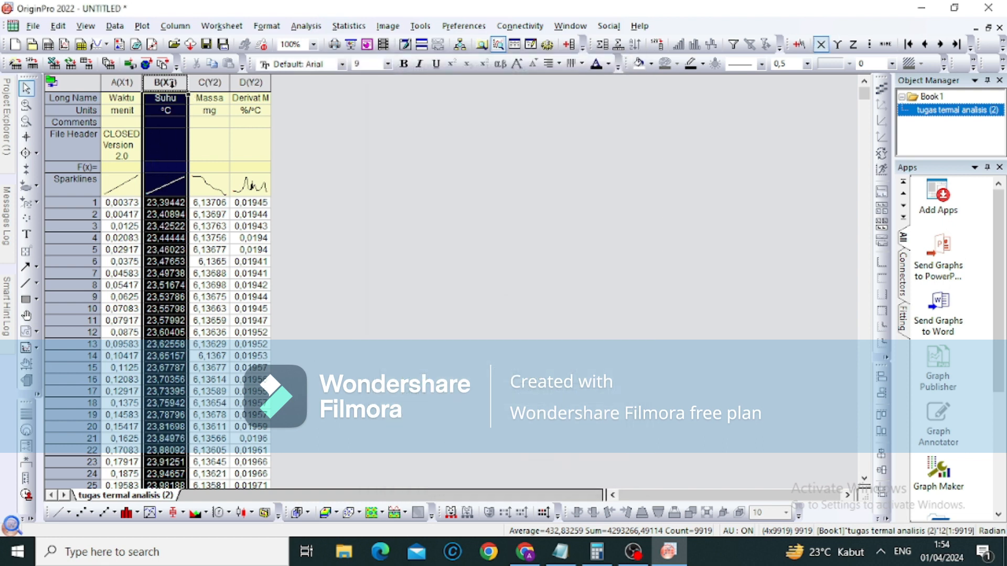
pyautogui.keyDown('ctrl'); pyautogui.click(253, 87); pyautogui.keyUp('ctrl')
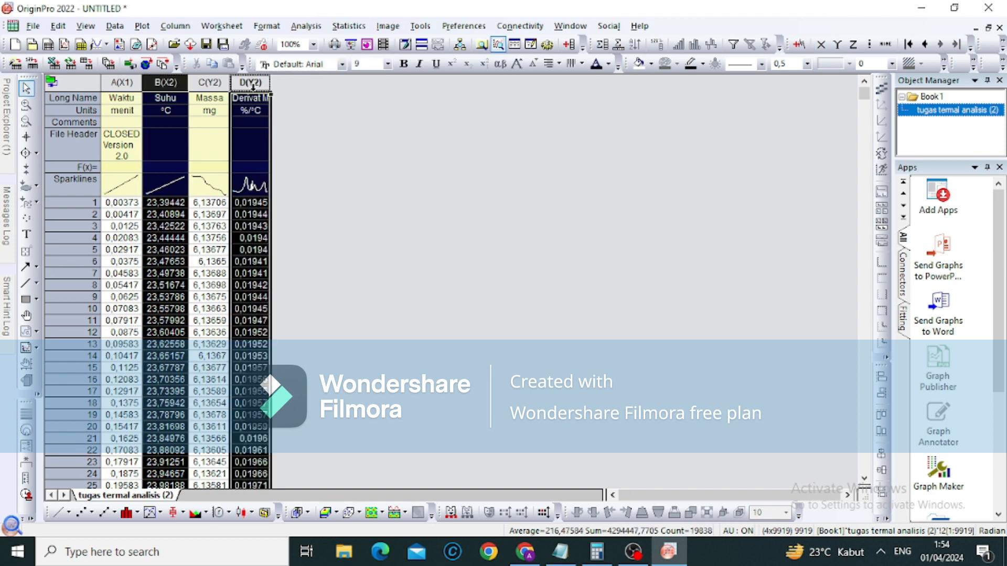
pyautogui.click(61, 512)
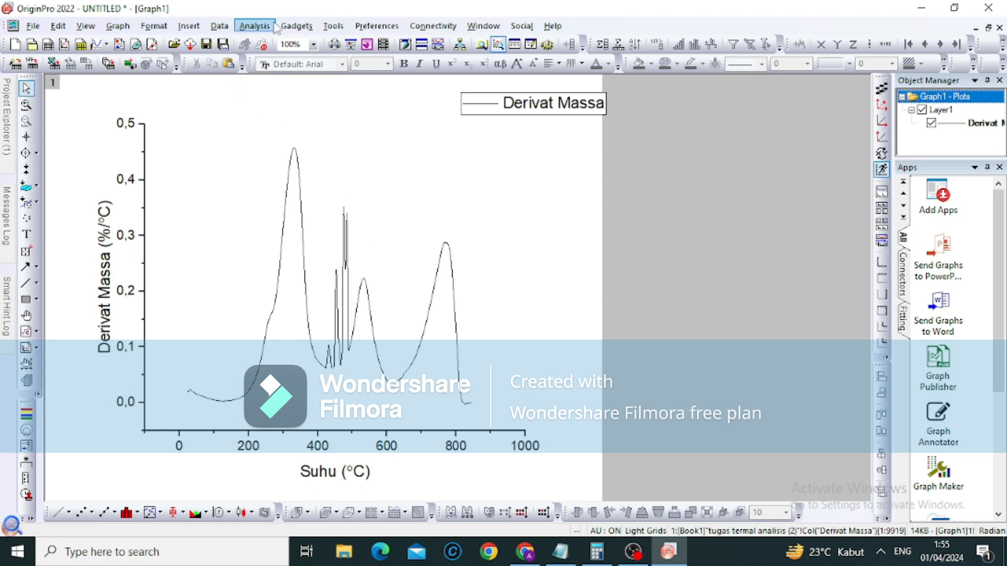
# Smooth the Derivat Massa curve with the Adjacent-Averaging method, keeping 5 points of window.
pyautogui.click(257, 27)
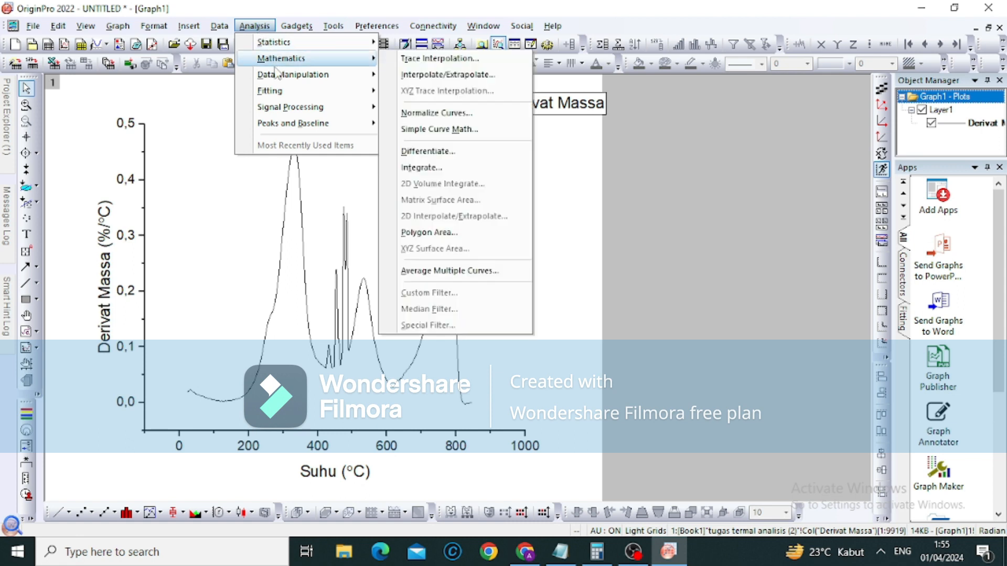
pyautogui.moveTo(277, 111)
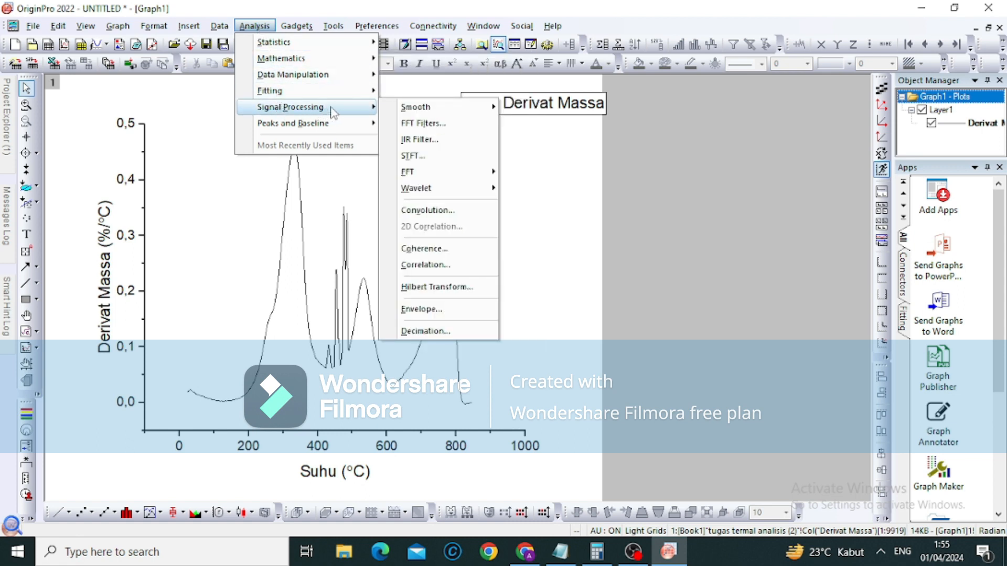
pyautogui.moveTo(407, 110)
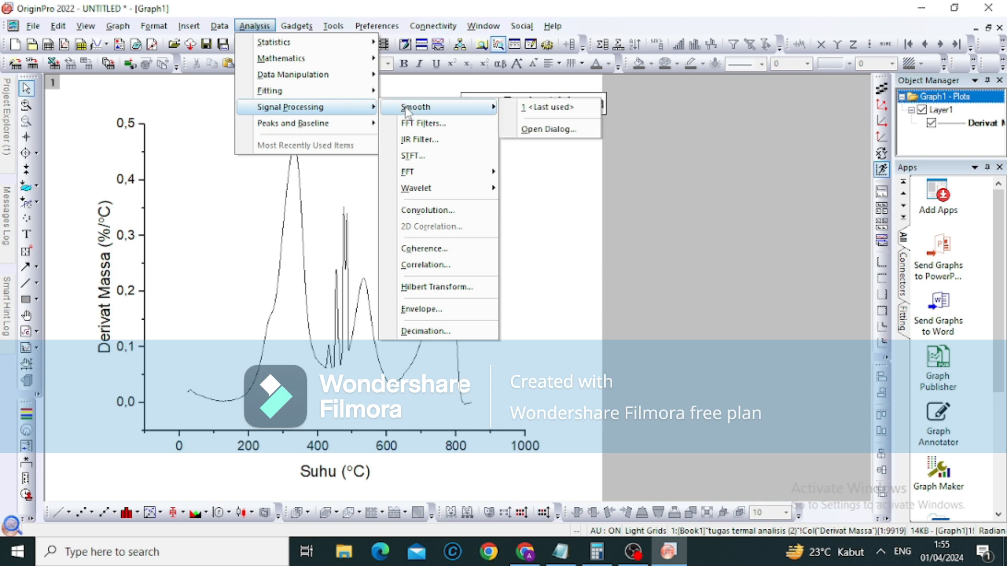
pyautogui.click(538, 128)
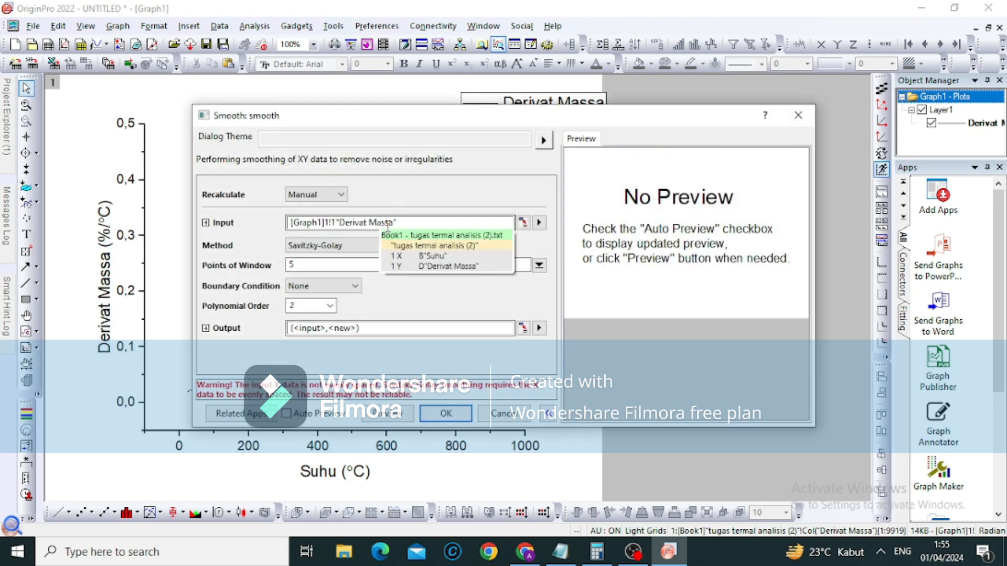
pyautogui.click(370, 247)
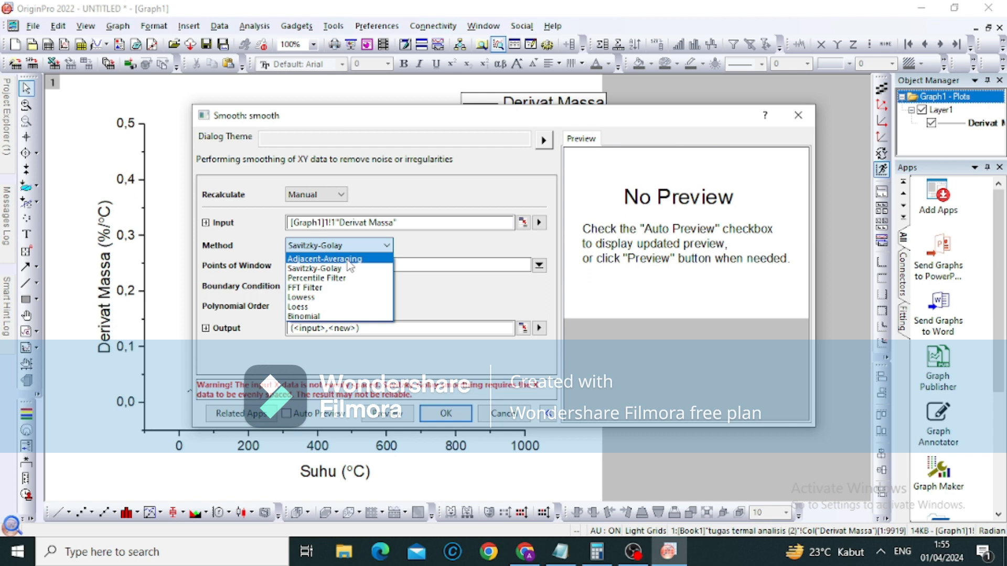
pyautogui.click(347, 260)
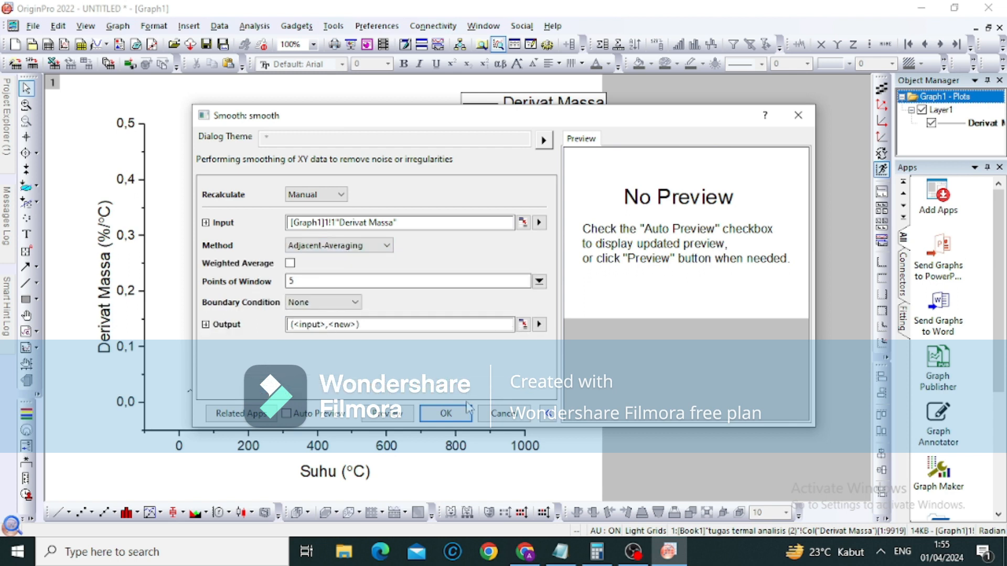
pyautogui.click(450, 419)
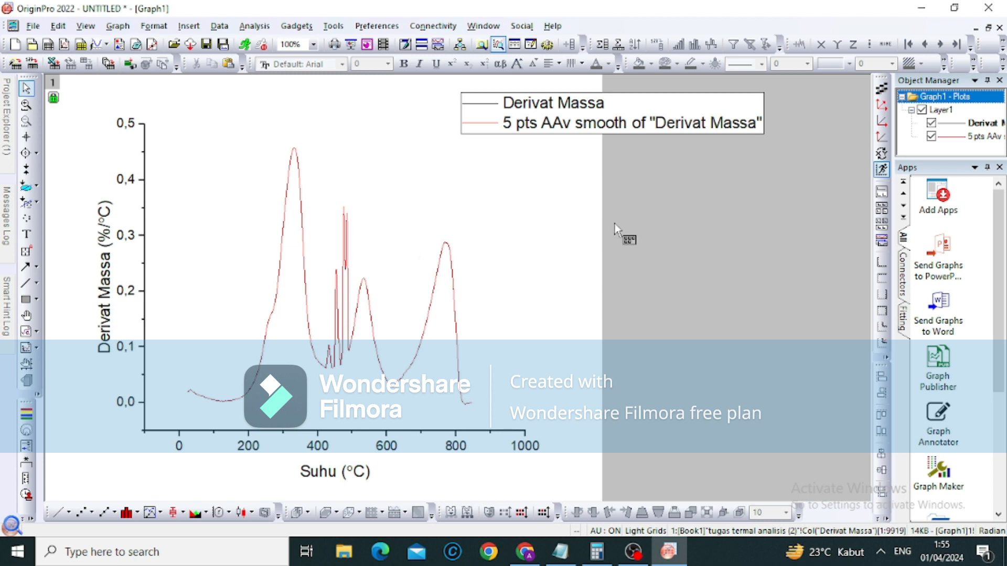
# Examine the peaks of the smoothed Derivat Massa curve up close and compare them with the original curve.
pyautogui.scroll(1, 368, 231)
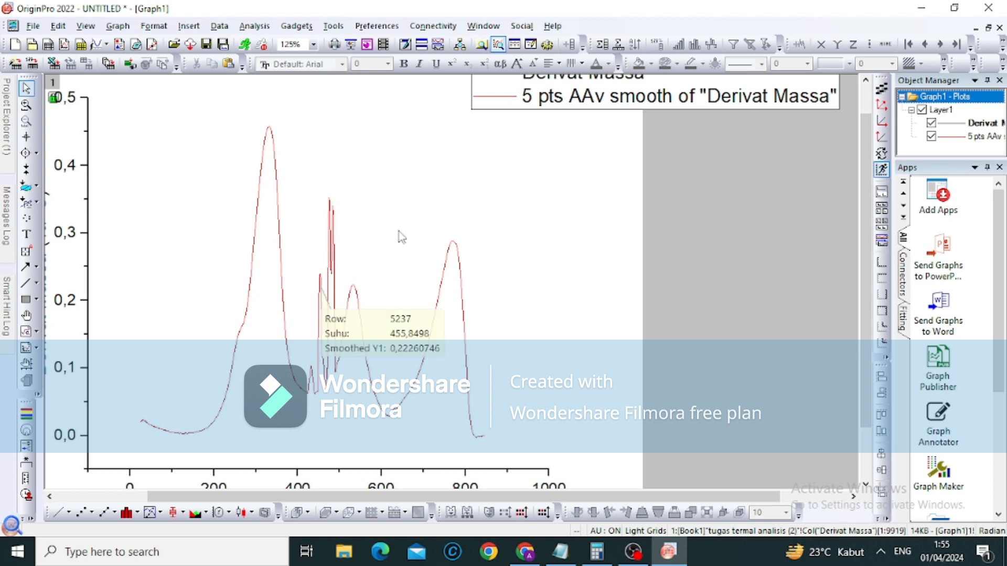
pyautogui.scroll(4, 413, 225)
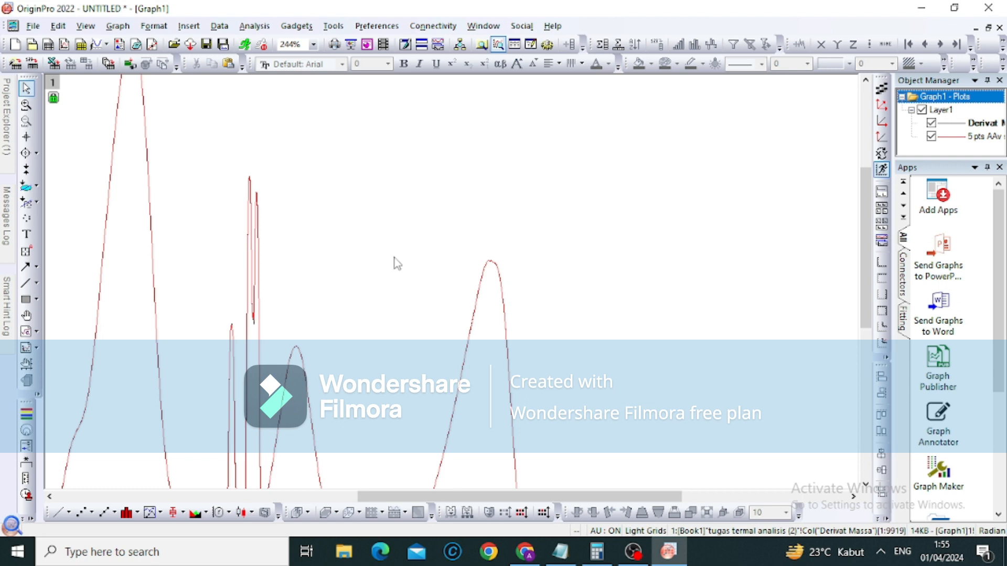
pyautogui.moveTo(257, 194)
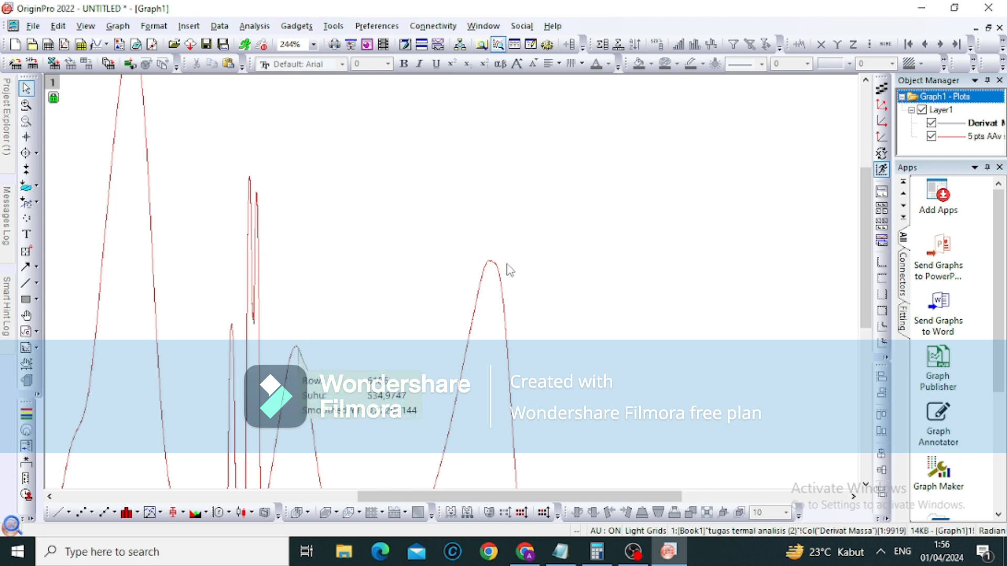
pyautogui.moveTo(493, 269)
pyautogui.scroll(-4, 493, 268)
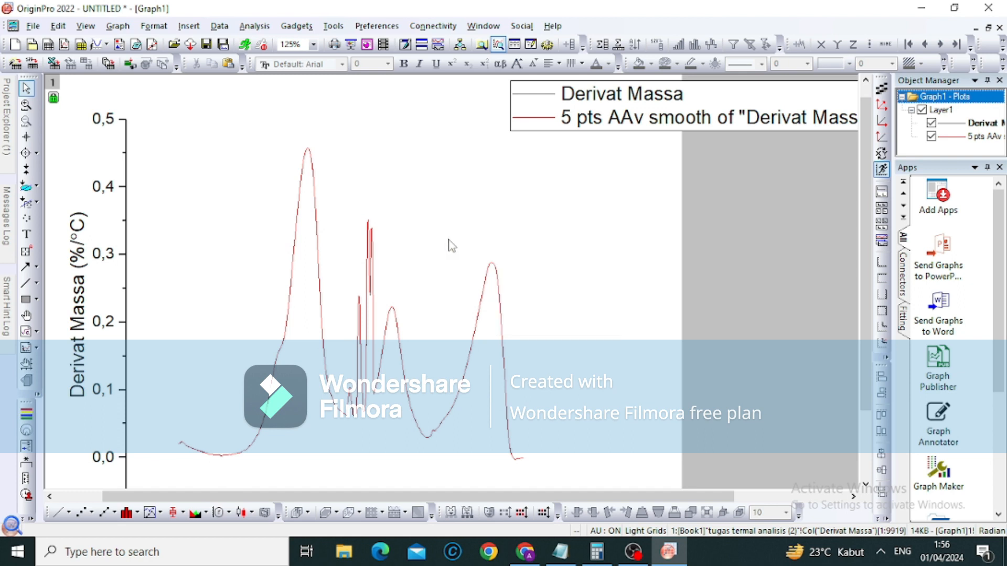
# Return to the tugas termal analisis (2) worksheet and add a new column at its end.
pyautogui.moveTo(4, 111)
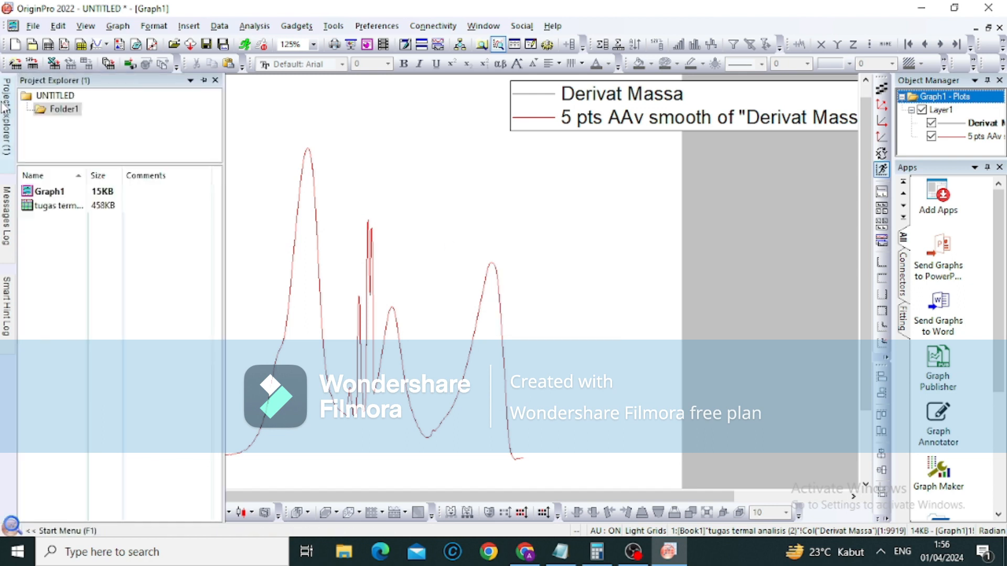
pyautogui.doubleClick(60, 205)
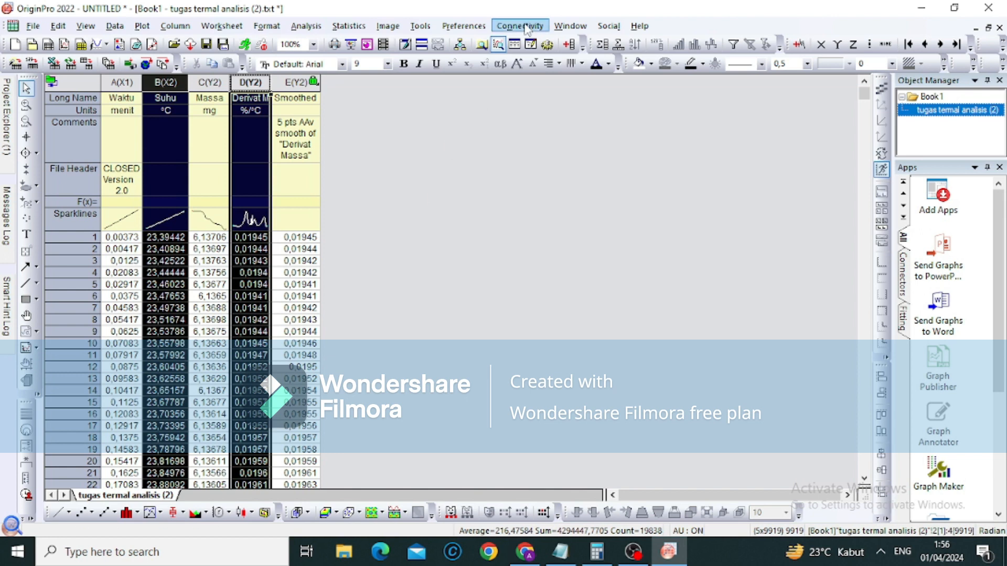
pyautogui.click(571, 46)
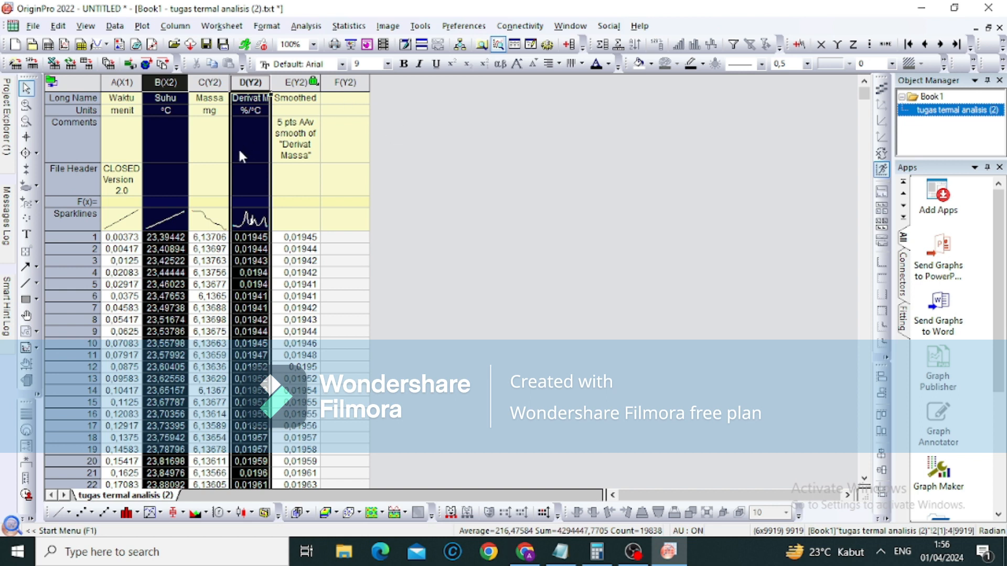
# Label column F with the long name "Massa" and the unit "%".
pyautogui.click(355, 100)
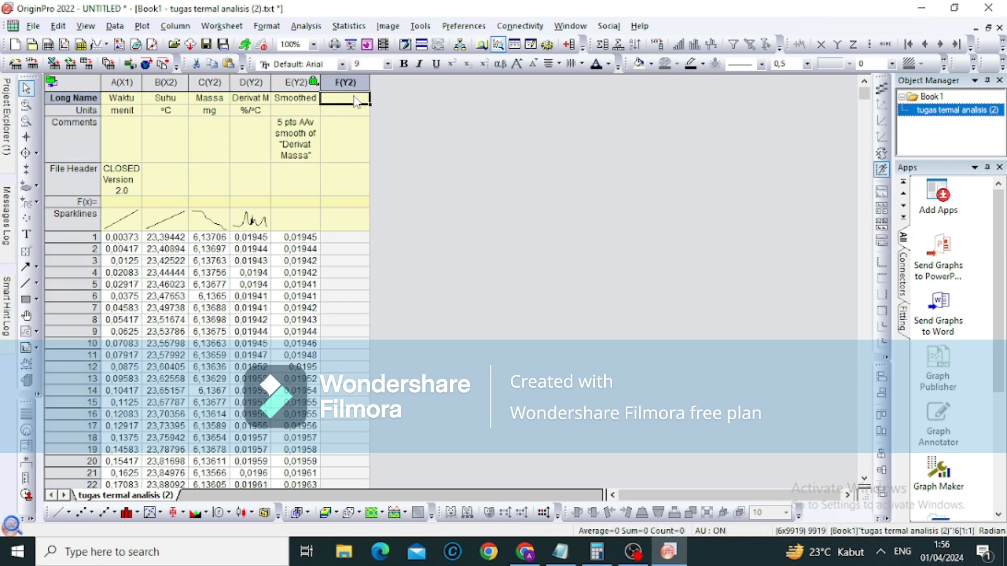
pyautogui.doubleClick(355, 99)
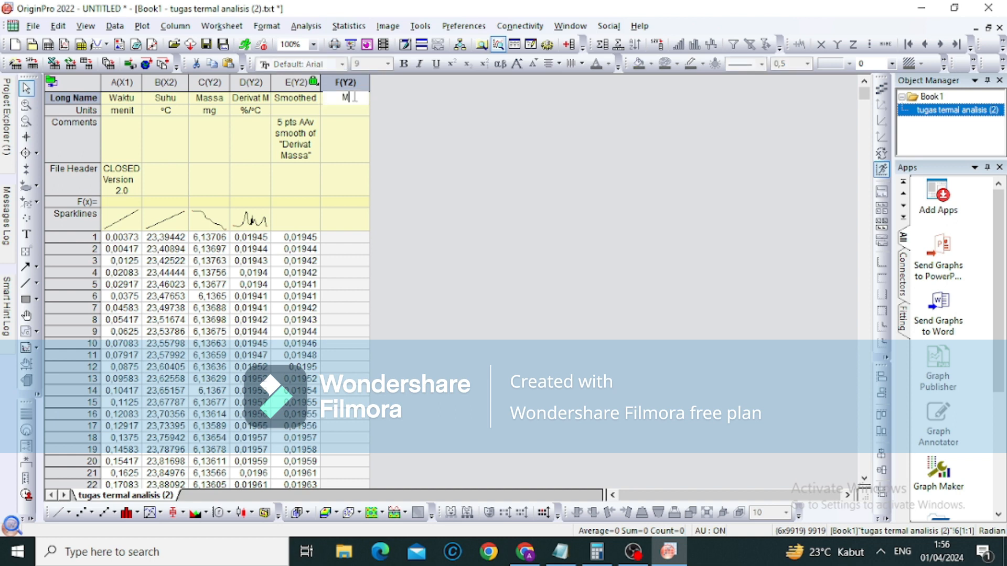
pyautogui.write('Massa')
pyautogui.press('Return')
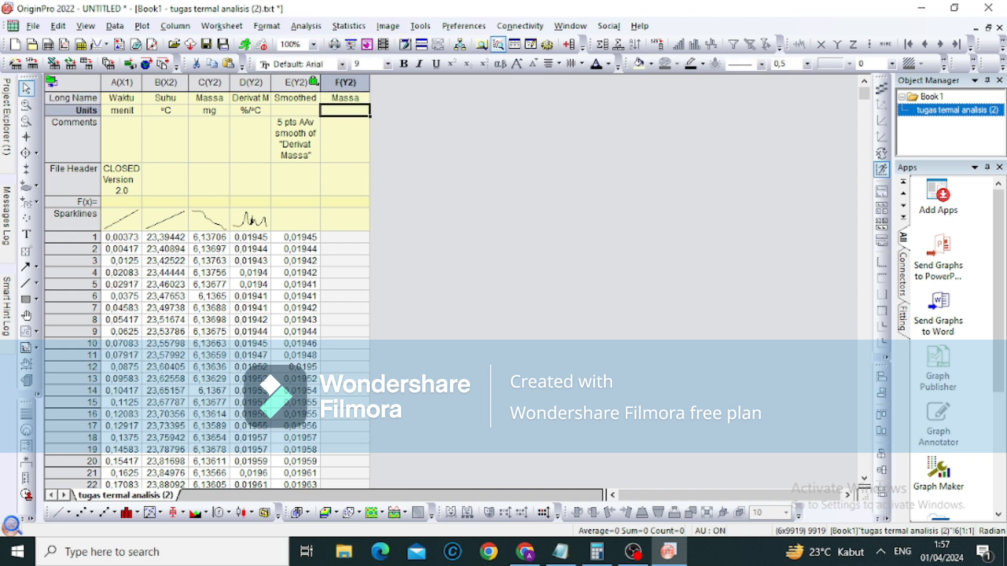
pyautogui.write('%')
pyautogui.press('Return')
pyautogui.press('Return')
pyautogui.press('Return')
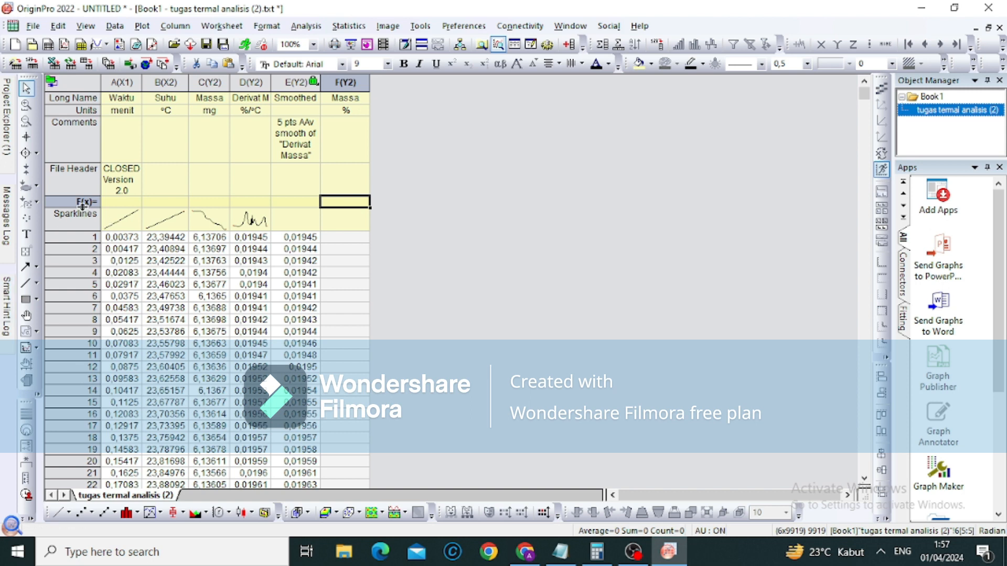
# Set column F's formula to (C)*100/6,138, taking the divisor from the sample size in the Notepad data file.
pyautogui.doubleClick(348, 204)
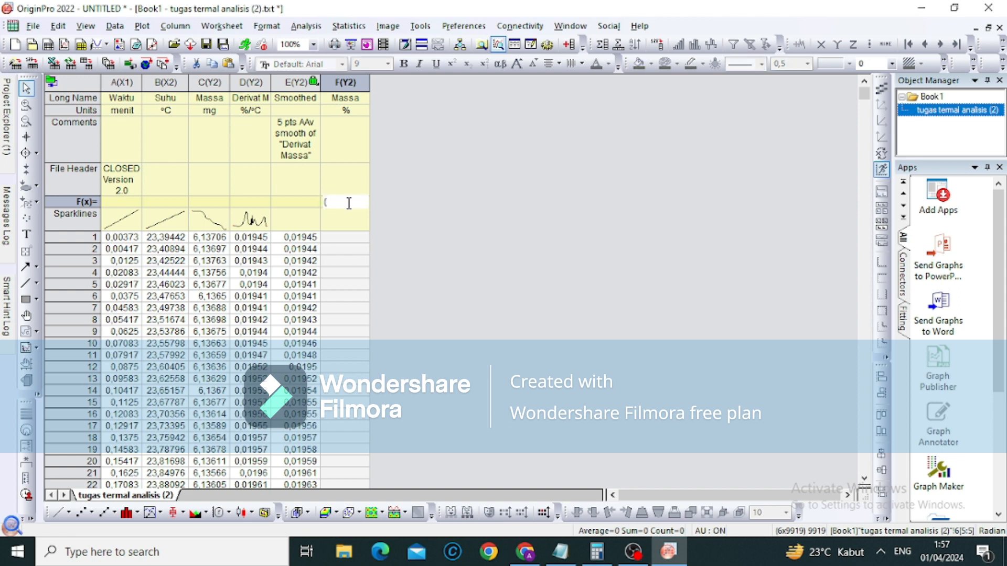
pyautogui.write('(c)')
pyautogui.write('*100/')
pyautogui.moveTo(560, 551)
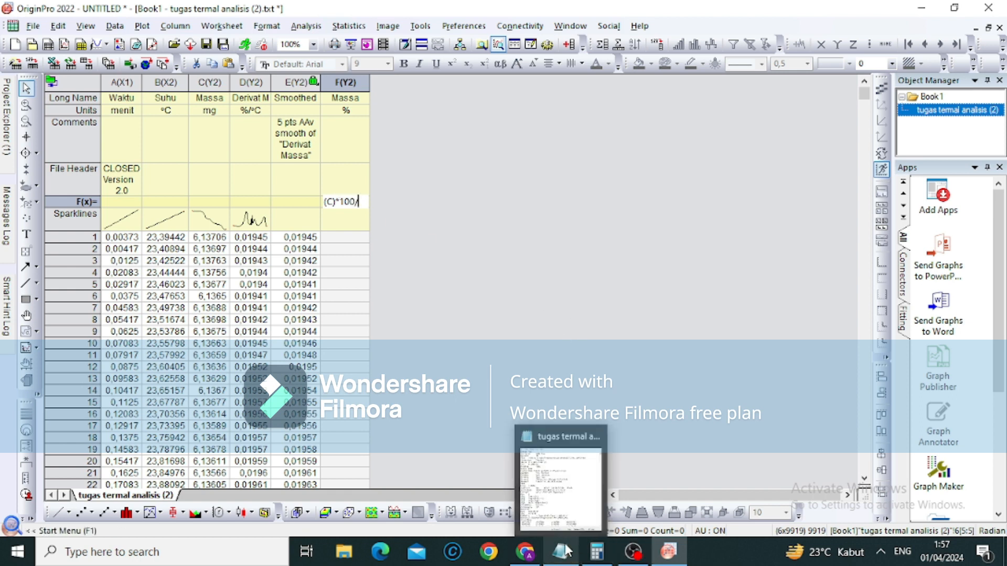
pyautogui.click(564, 498)
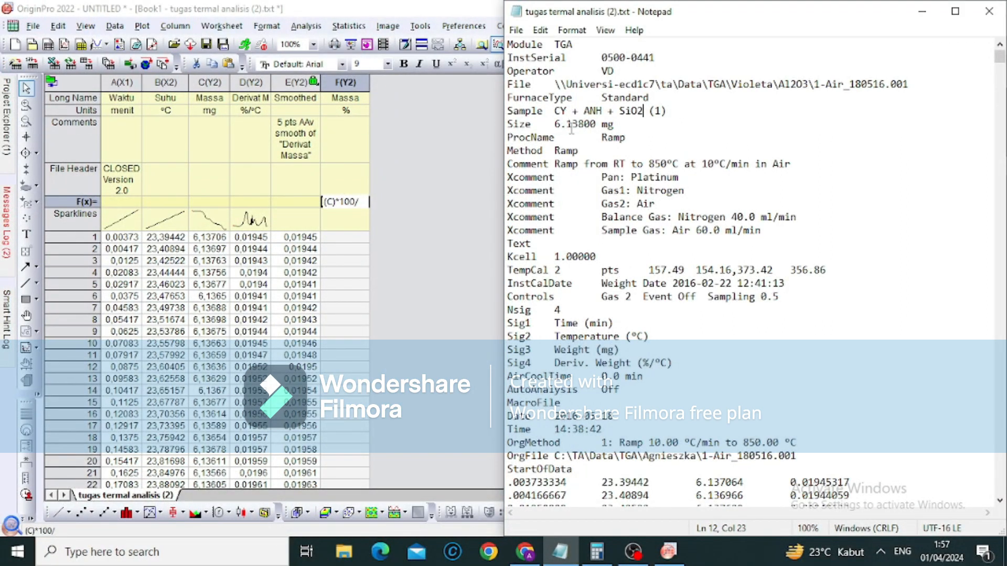
pyautogui.click(361, 204)
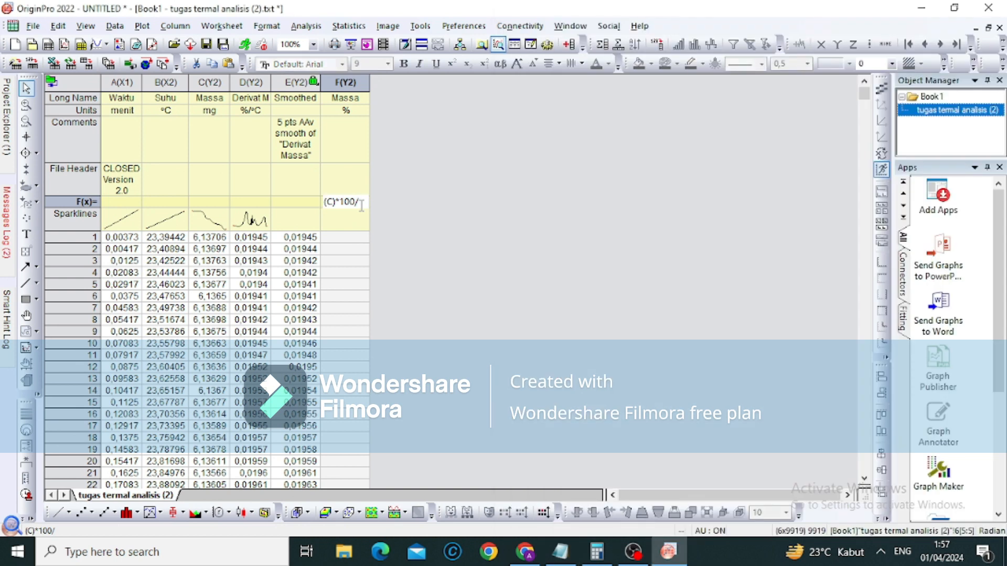
pyautogui.write('6,')
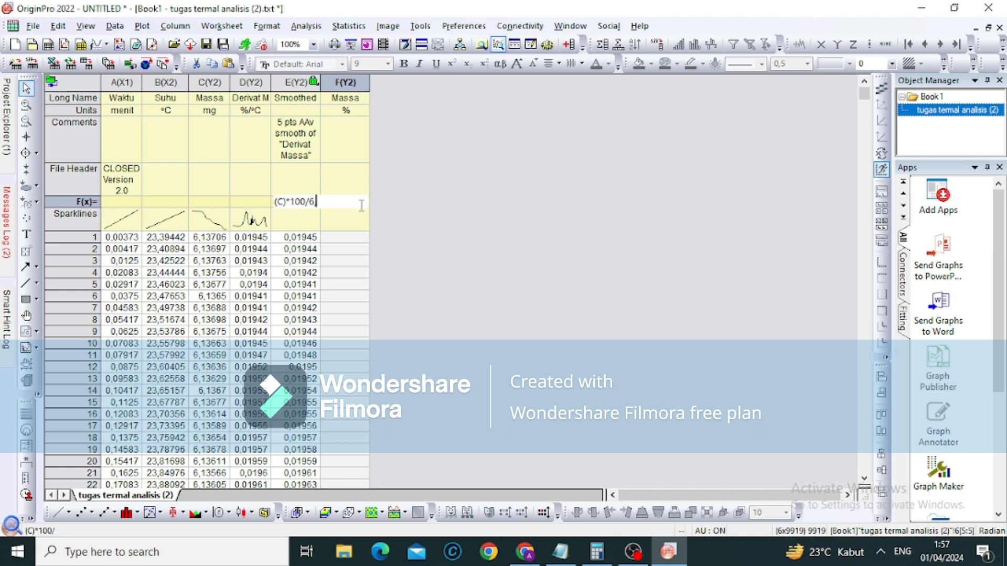
pyautogui.write('138')
pyautogui.press('Return')
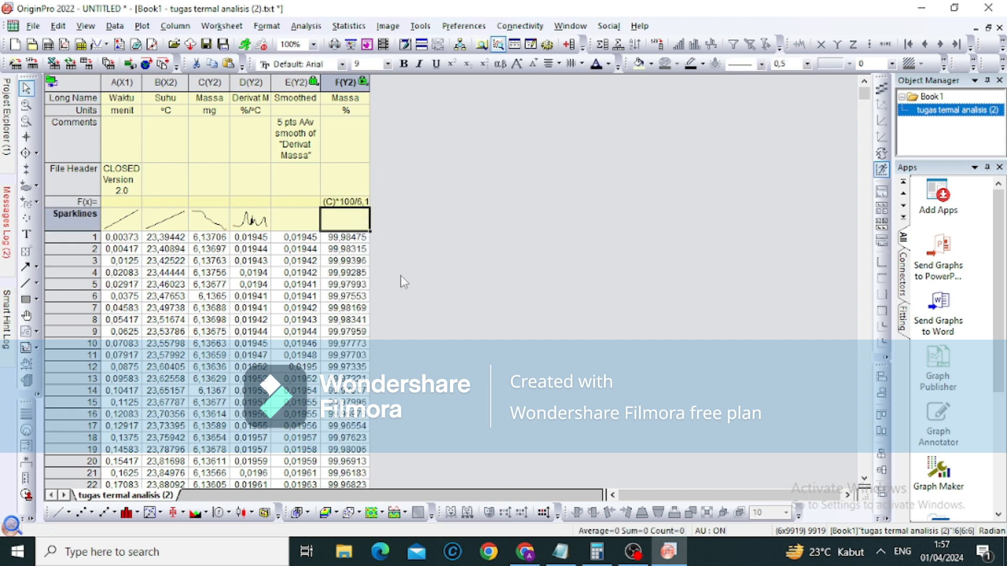
pyautogui.moveTo(352, 240)
pyautogui.mouseDown()
pyautogui.moveTo(352, 451)
pyautogui.moveTo(354, 238)
pyautogui.mouseUp()
pyautogui.click(455, 231)
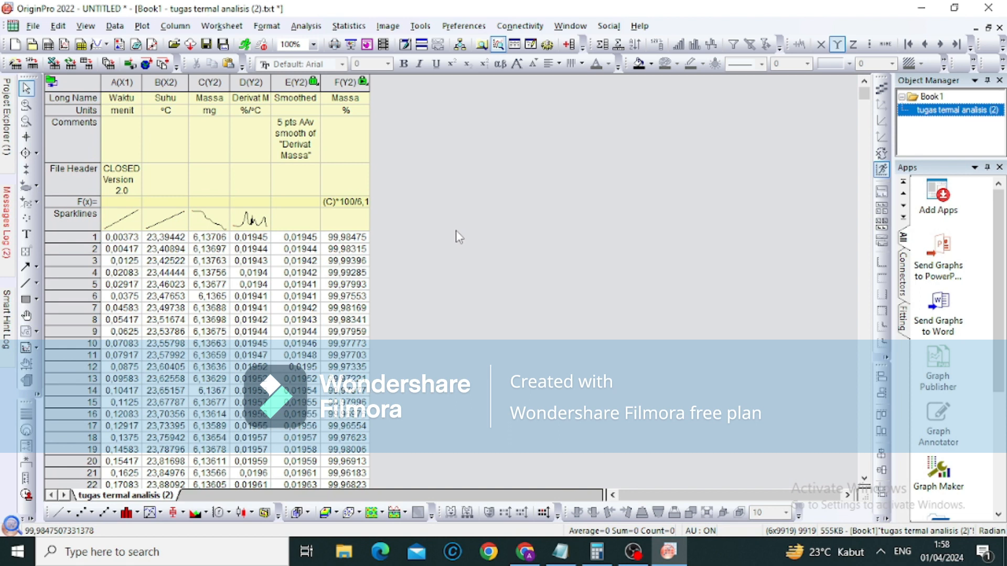
# Plot column F (Massa in %) against column B (Suhu) as a line graph and select its curve.
pyautogui.click(163, 84)
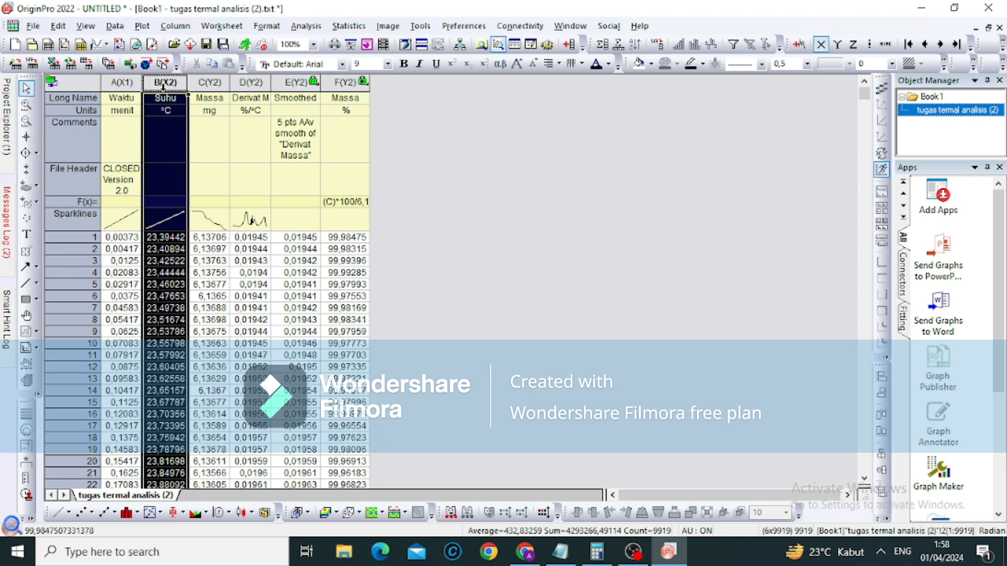
pyautogui.keyDown('ctrl'); pyautogui.click(338, 83); pyautogui.keyUp('ctrl')
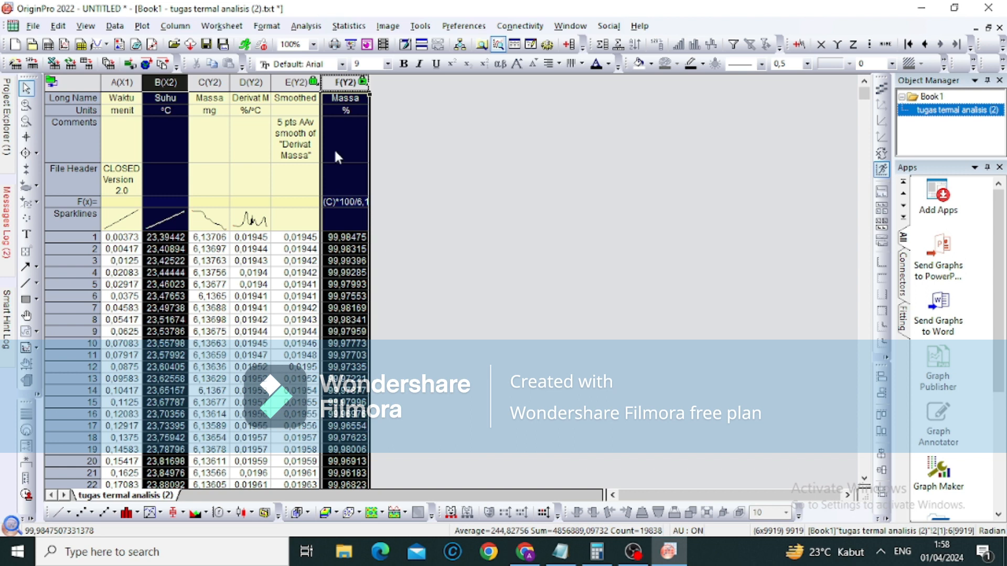
pyautogui.click(58, 516)
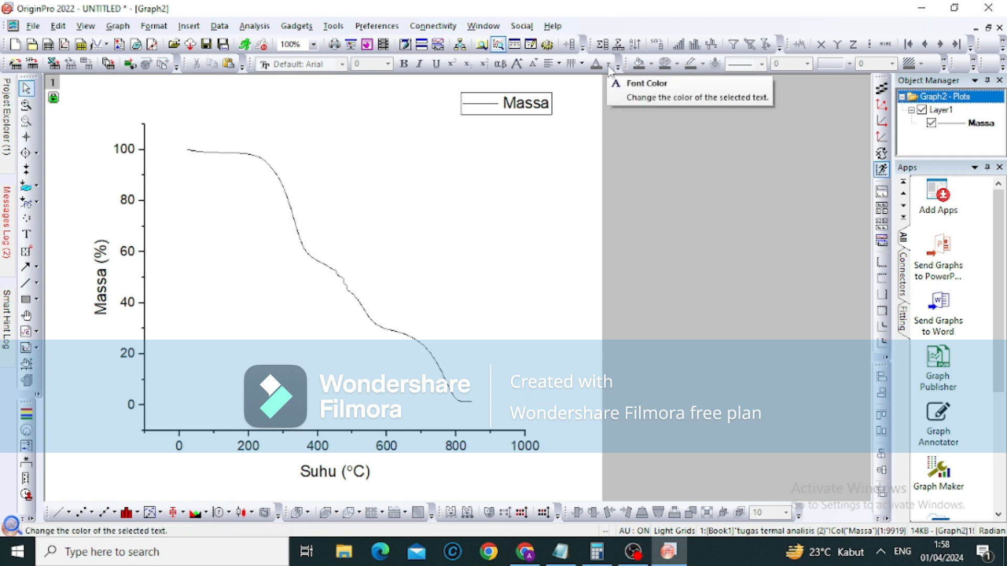
pyautogui.click(311, 258)
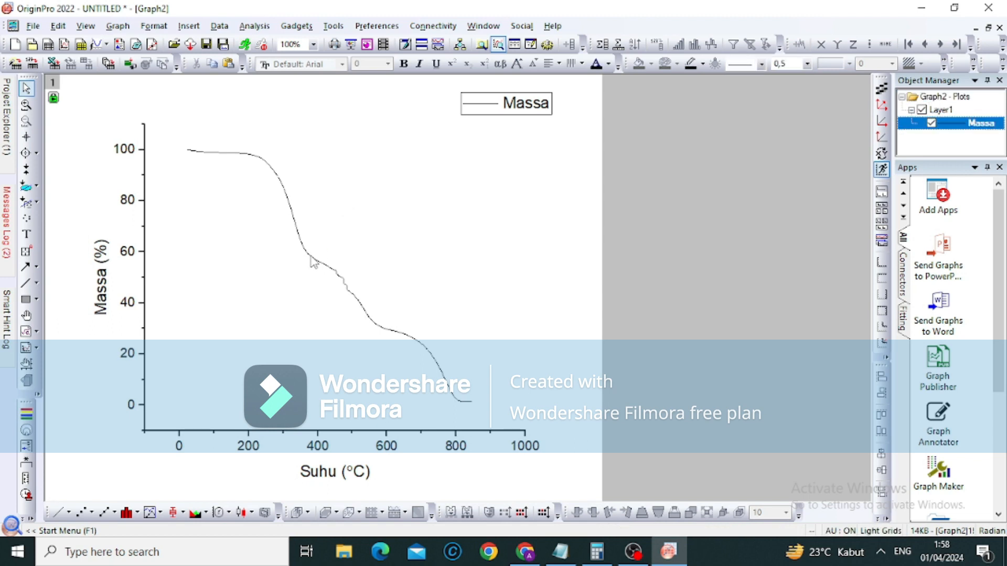
# Set the line width of the Massa curve to 1,5 and deselect it.
pyautogui.click(807, 64)
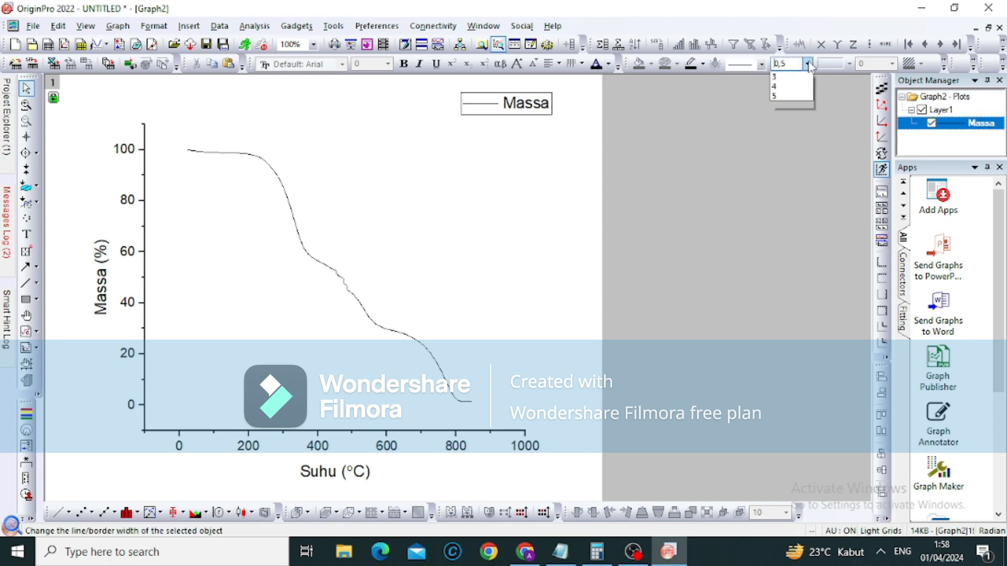
pyautogui.click(778, 105)
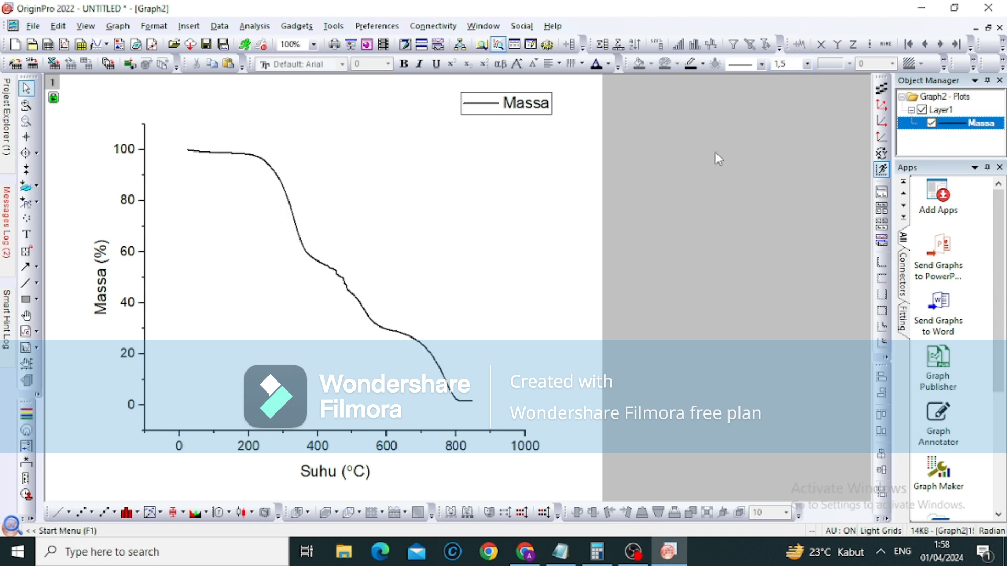
pyautogui.scroll(1, 473, 279)
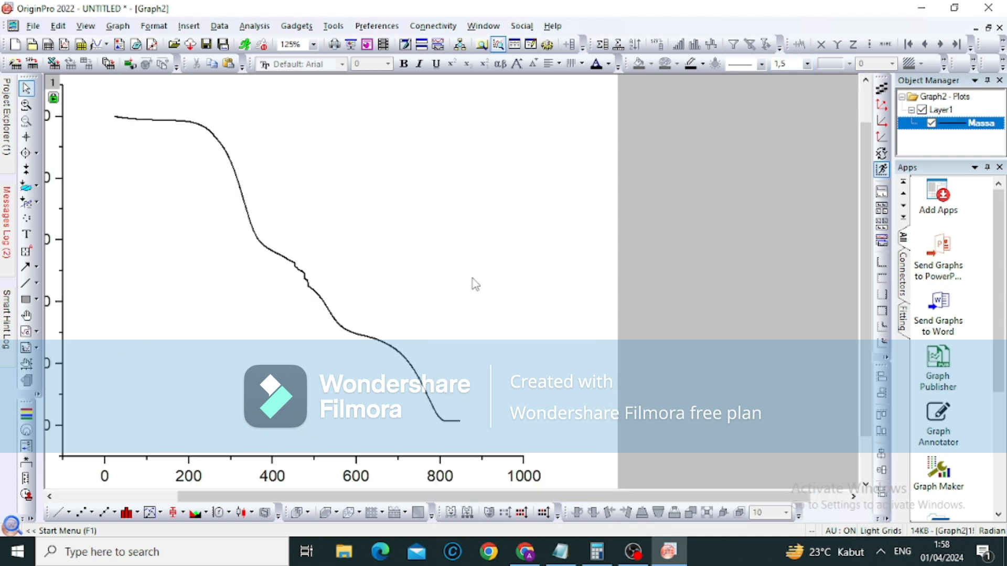
pyautogui.press('super')
pyautogui.click(749, 234)
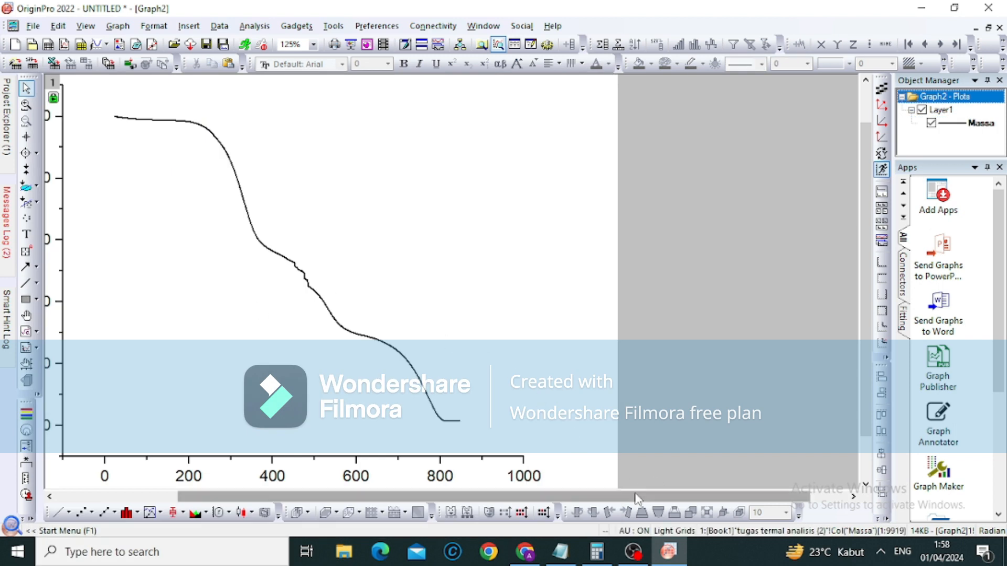
# Draw two horizontal marker lines on the curve, one at its start at 100 % and one at the first bend at about 97 %.
pyautogui.moveTo(636, 498); pyautogui.dragTo(569, 498)
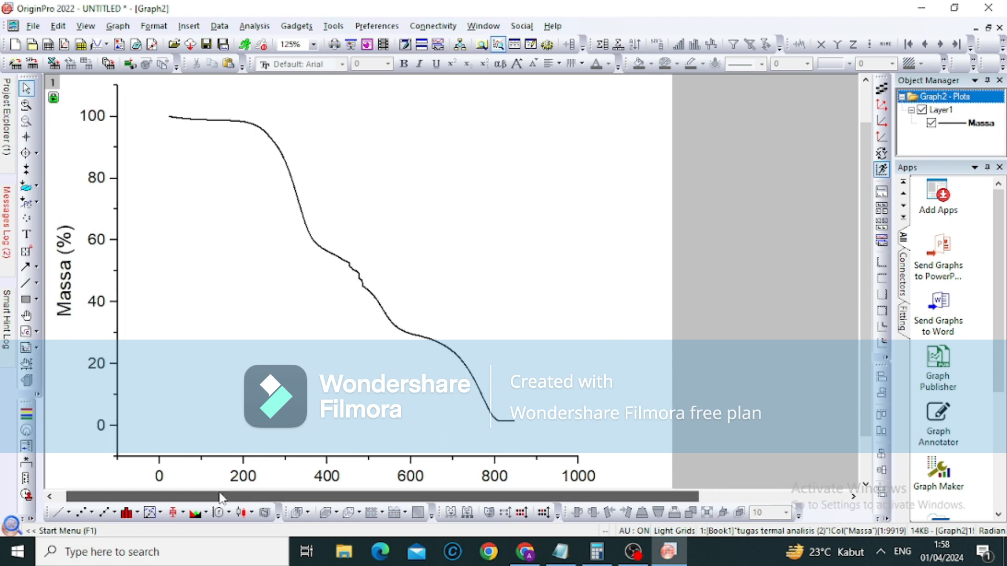
pyautogui.moveTo(267, 499); pyautogui.dragTo(222, 498)
pyautogui.moveTo(860, 212); pyautogui.dragTo(862, 192)
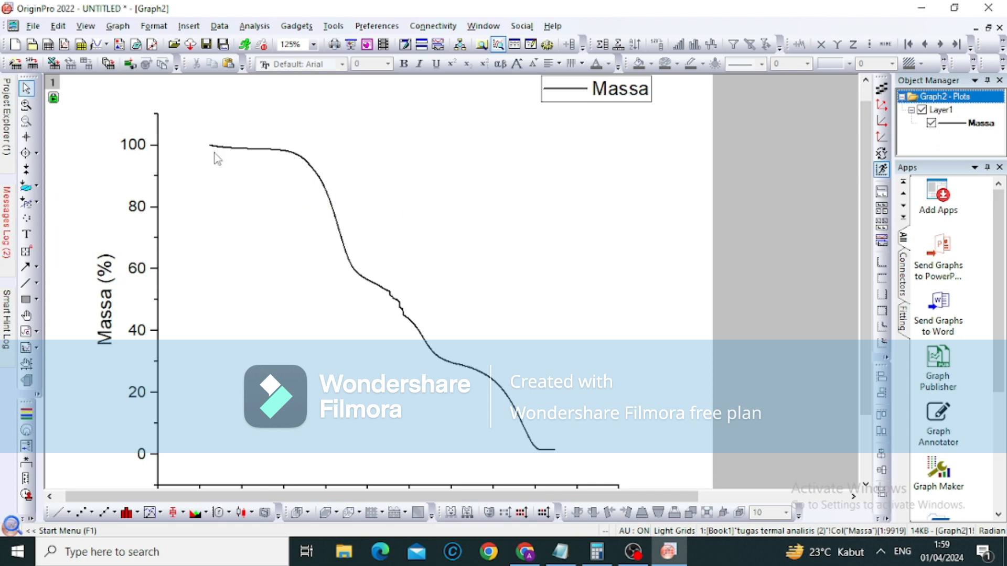
pyautogui.click(25, 283)
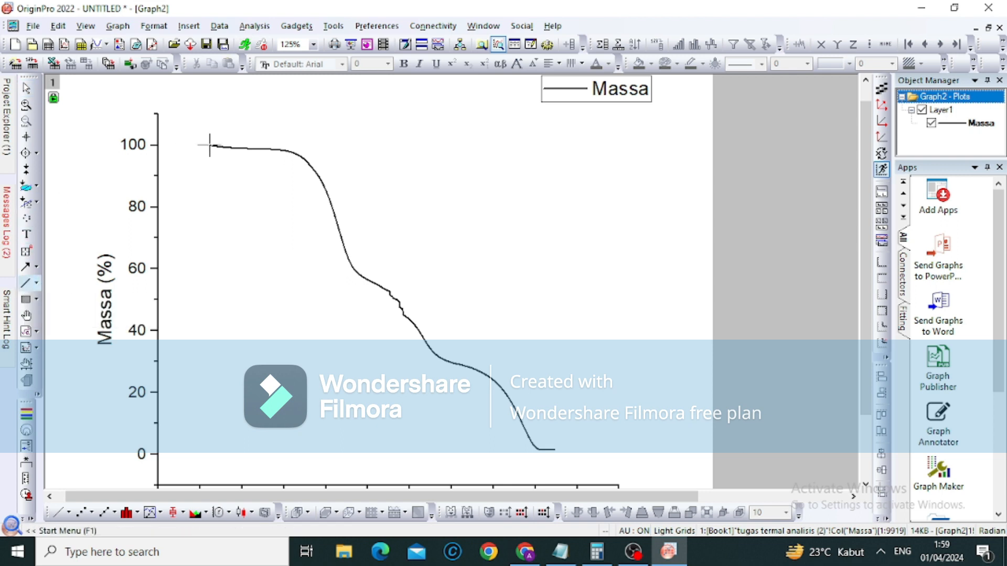
pyautogui.moveTo(209, 145); pyautogui.dragTo(327, 145)
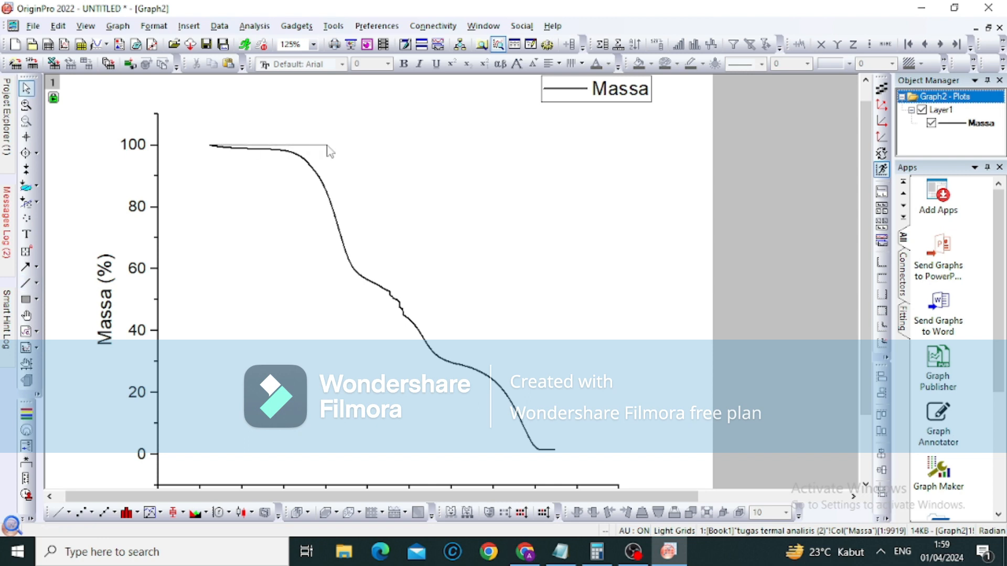
pyautogui.click(27, 284)
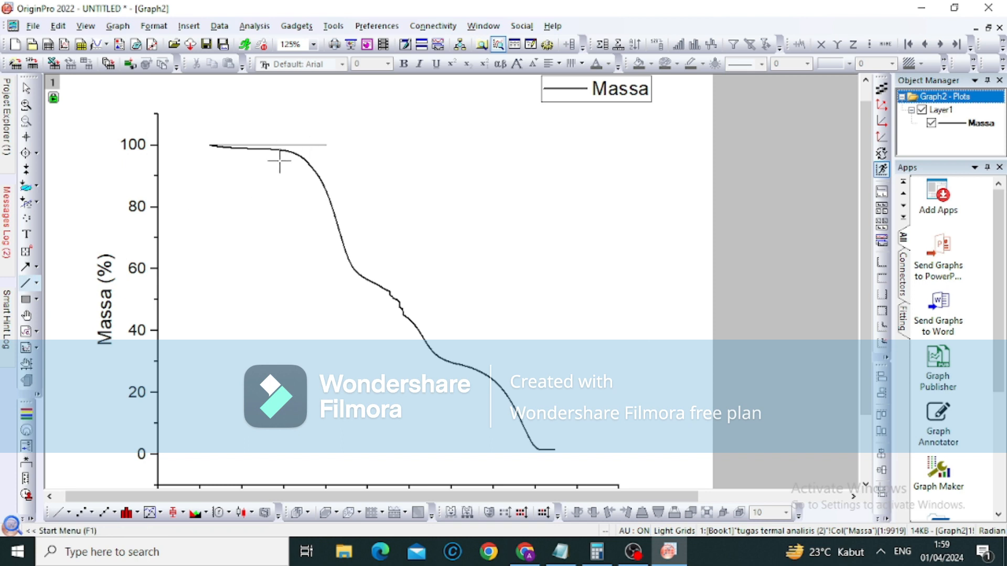
pyautogui.moveTo(281, 154); pyautogui.dragTo(357, 154)
pyautogui.moveTo(357, 154); pyautogui.dragTo(357, 154)
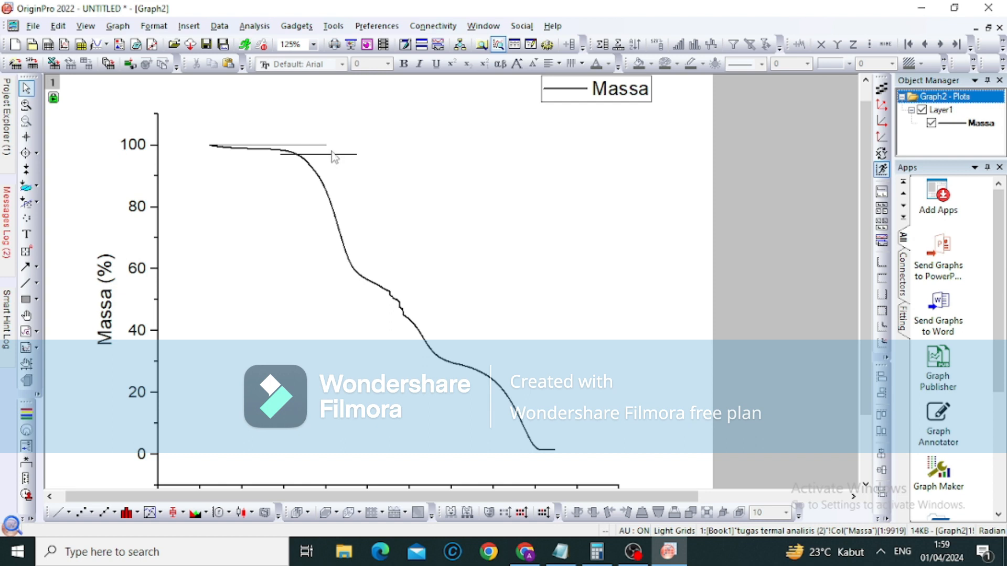
# Draw a horizontal marker line across the curve where the first steep drop ends, at about 58 %.
pyautogui.moveTo(6, 315)
pyautogui.click(26, 284)
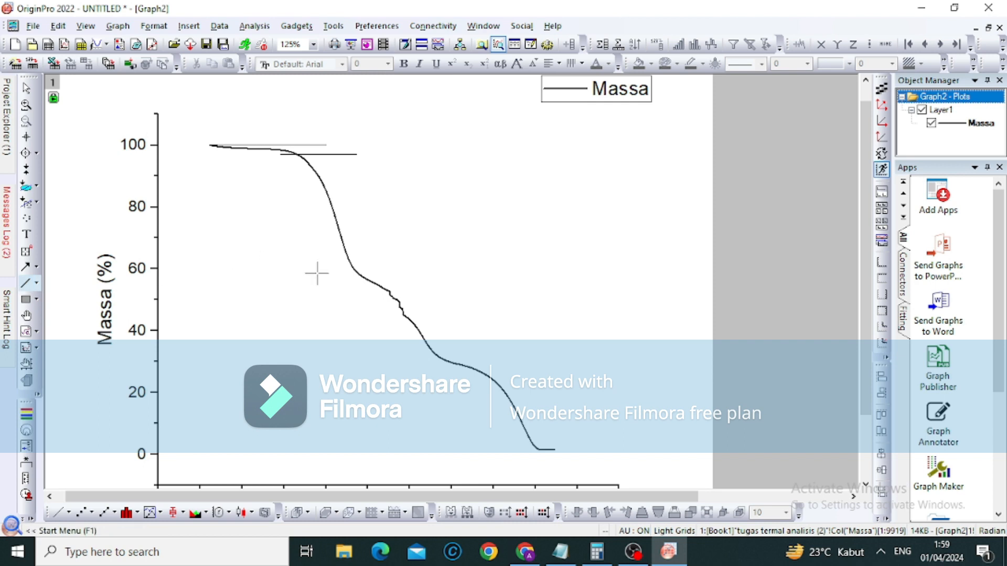
pyautogui.moveTo(317, 274); pyautogui.dragTo(410, 273)
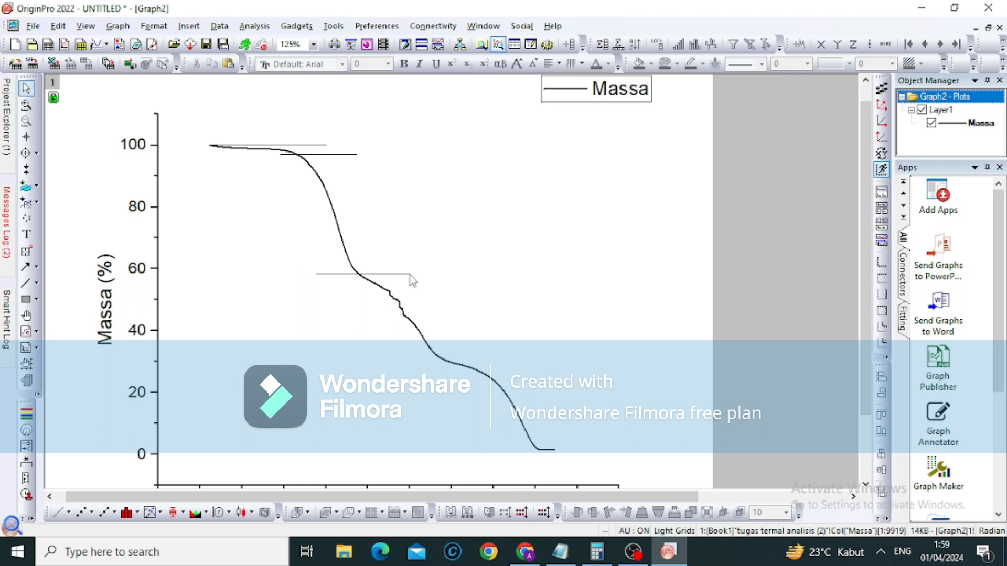
pyautogui.click(25, 283)
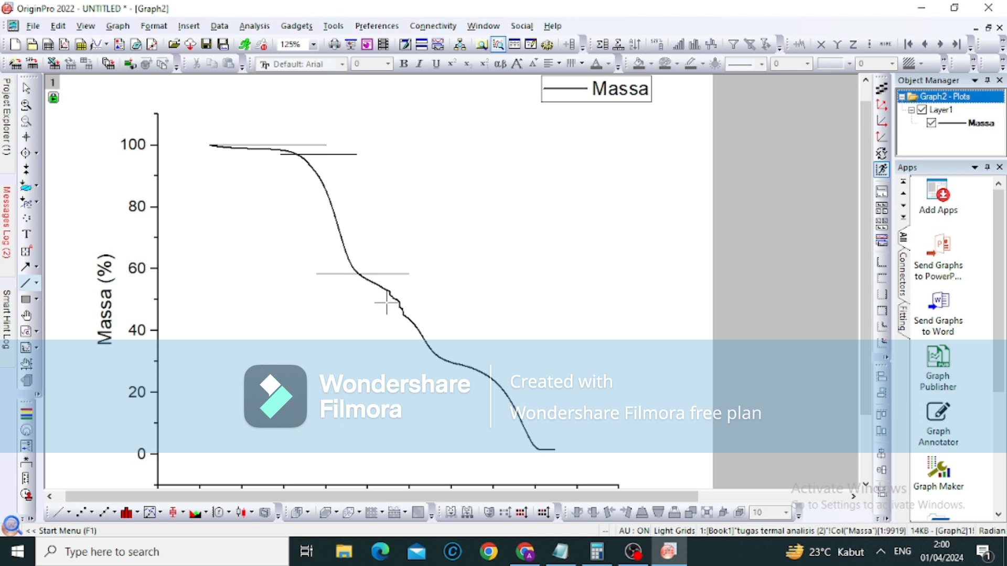
pyautogui.moveTo(353, 292); pyautogui.dragTo(431, 290)
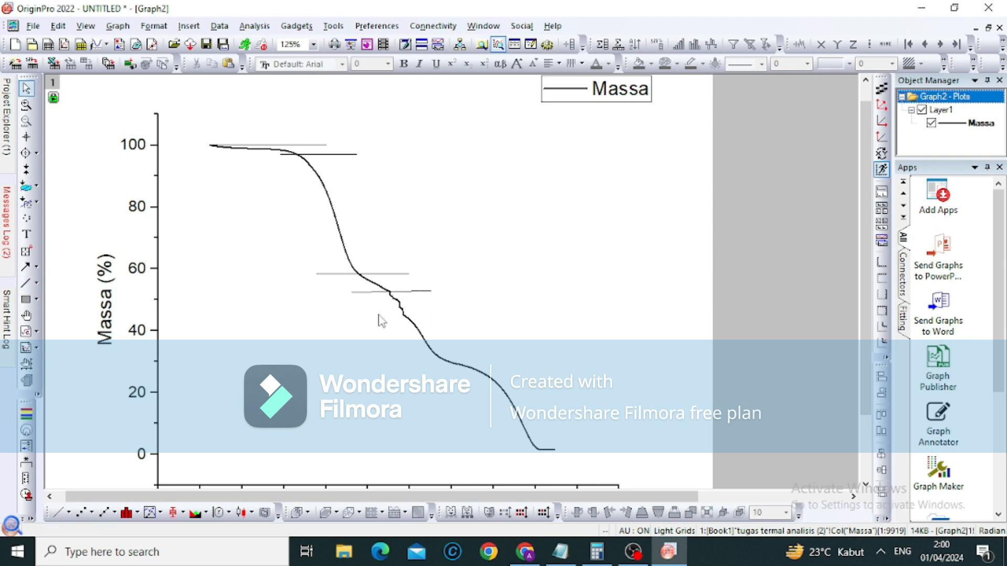
pyautogui.click(356, 292)
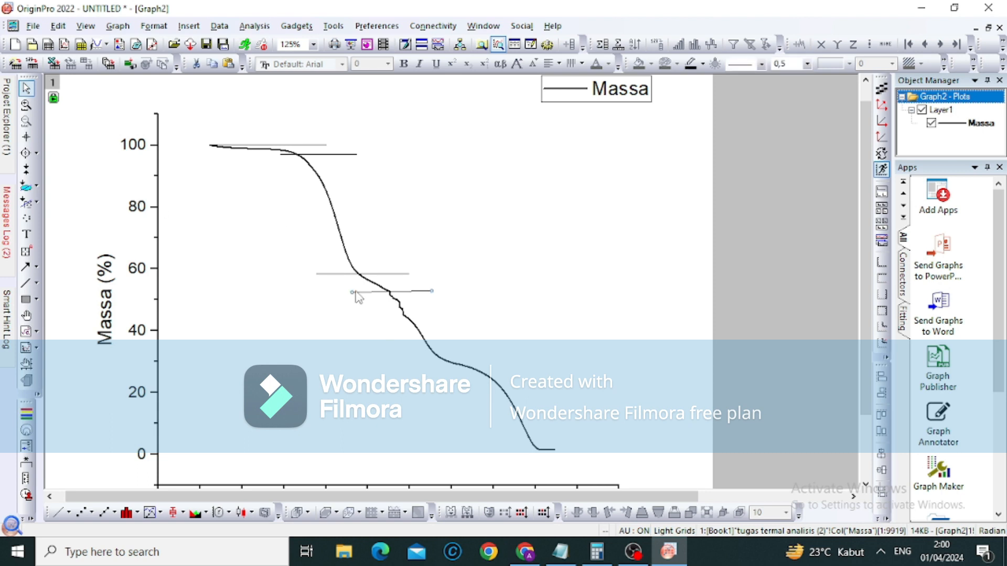
pyautogui.press('Delete')
# Draw a horizontal marker line across the curve where the jagged section begins, at about 52 %.
pyautogui.click(25, 283)
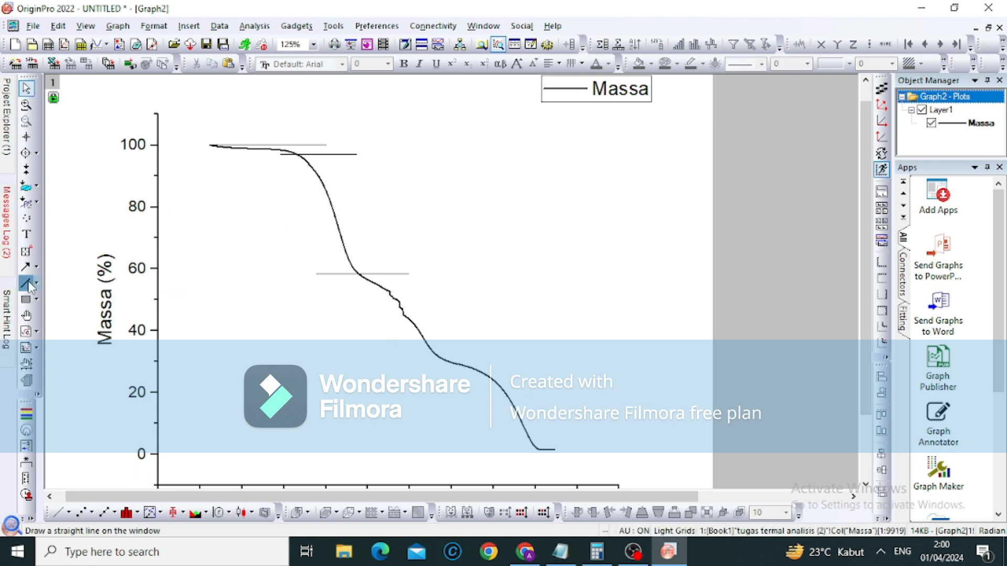
pyautogui.moveTo(356, 291); pyautogui.dragTo(435, 288)
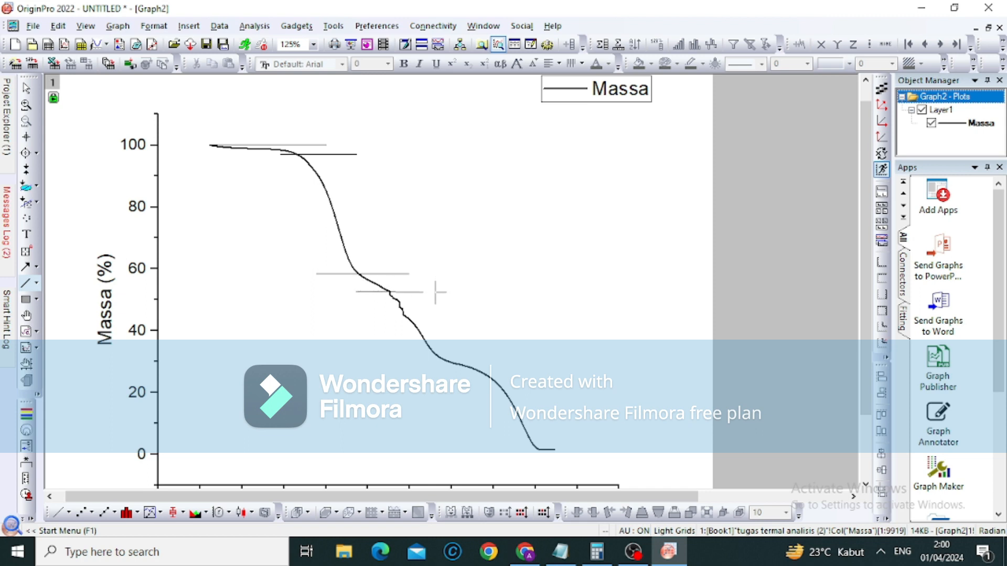
pyautogui.moveTo(436, 290); pyautogui.dragTo(435, 291)
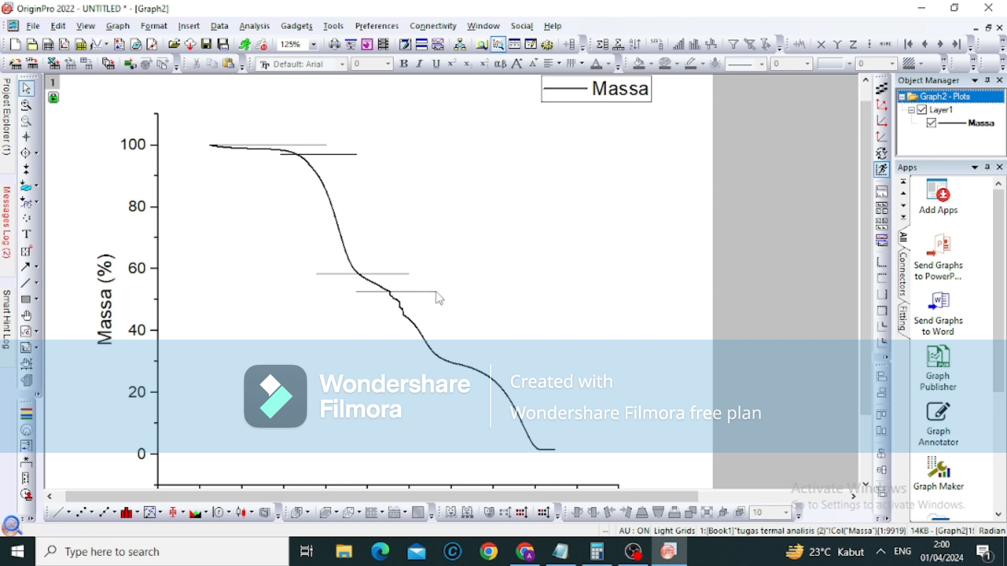
pyautogui.click(26, 284)
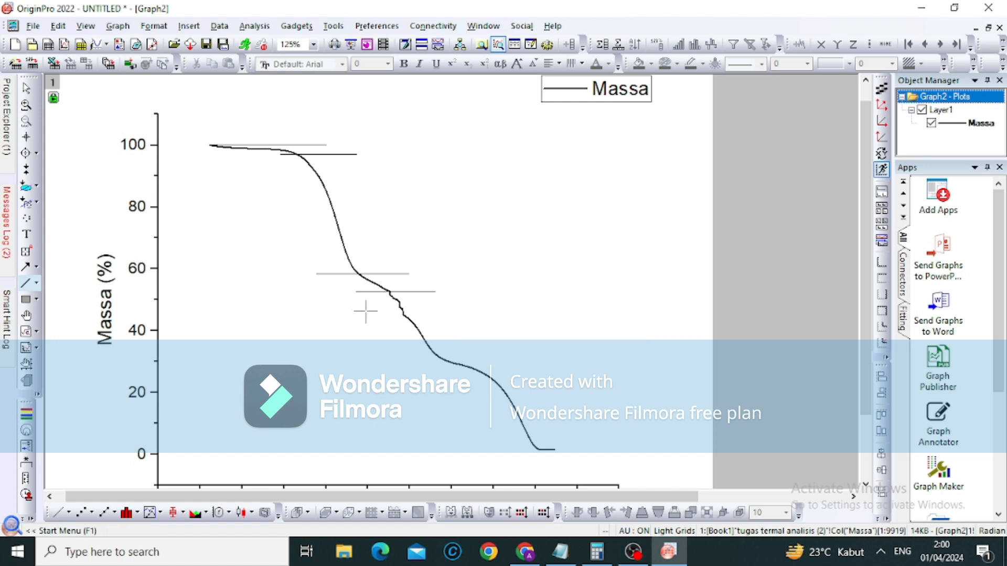
pyautogui.moveTo(369, 305); pyautogui.dragTo(440, 304)
pyautogui.press('Delete')
pyautogui.click(26, 285)
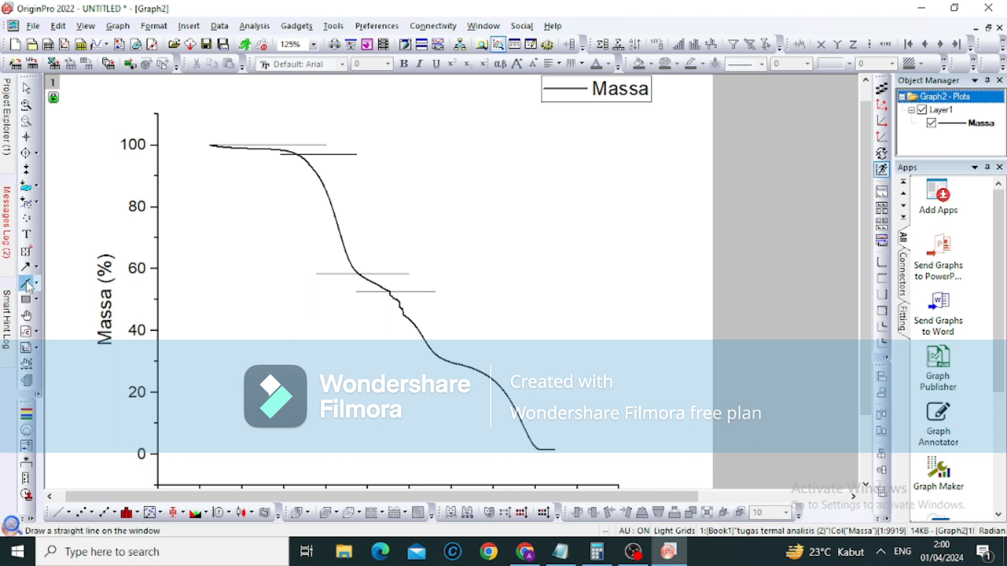
pyautogui.doubleClick(387, 333)
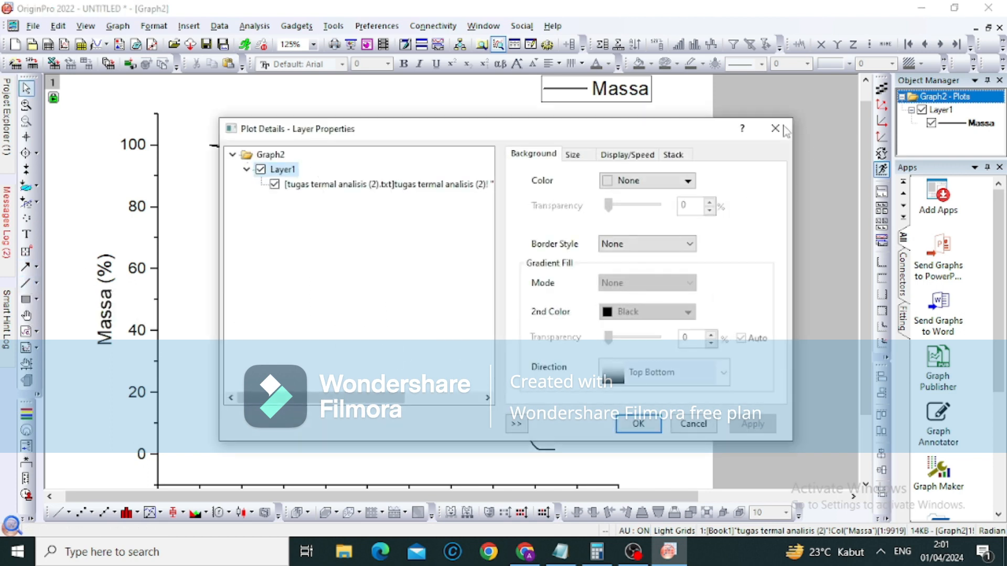
pyautogui.click(775, 128)
pyautogui.click(7, 256)
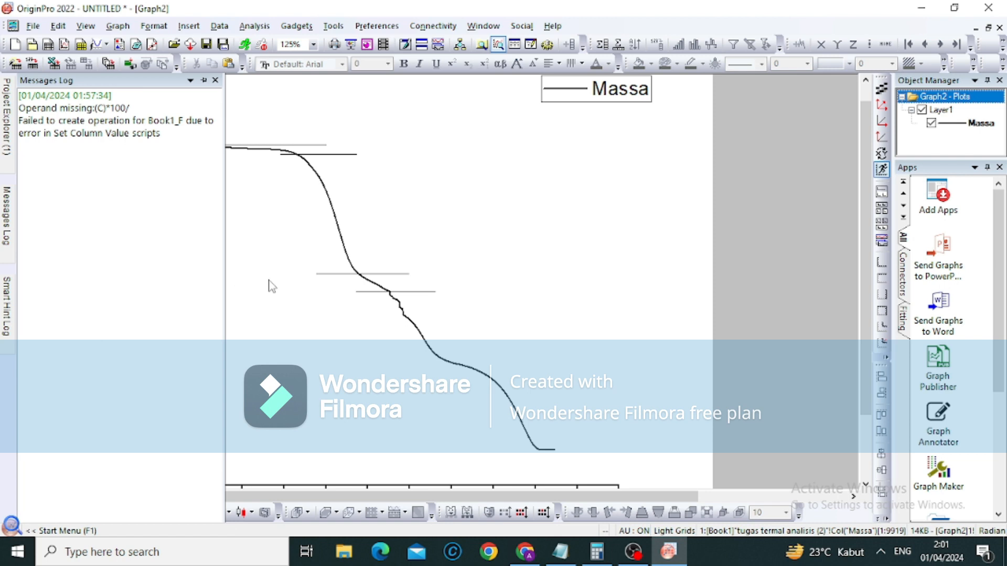
# Draw a horizontal marker line at about 49 % and place a copy of the 52 % line across the curve at about 44 %.
pyautogui.click(26, 283)
pyautogui.moveTo(365, 328)
pyautogui.mouseDown()
pyautogui.moveTo(463, 306)
pyautogui.moveTo(478, 329)
pyautogui.moveTo(432, 319)
pyautogui.moveTo(424, 302)
pyautogui.mouseUp()
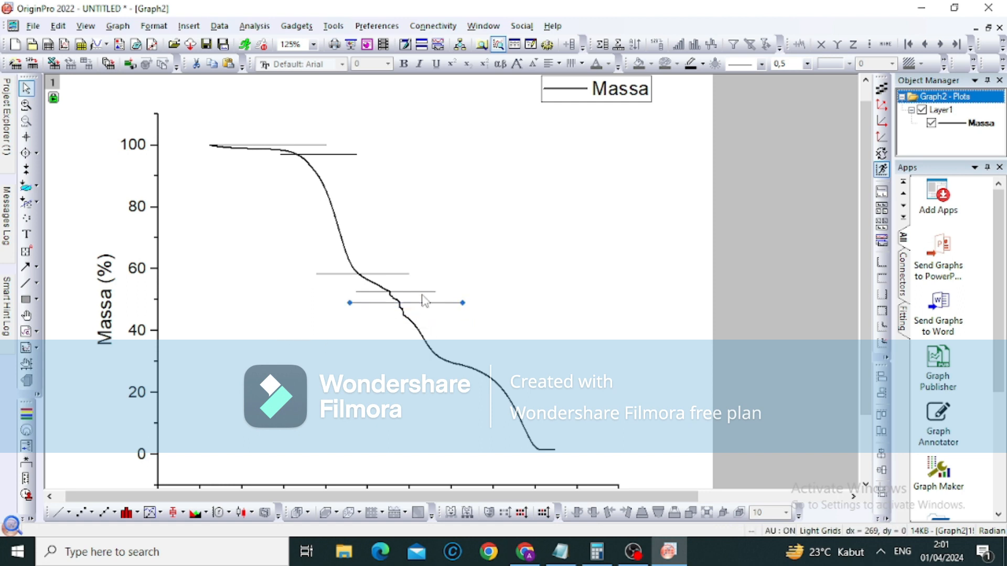
pyautogui.click(419, 293)
pyautogui.hotkey('ctrl', 'v')
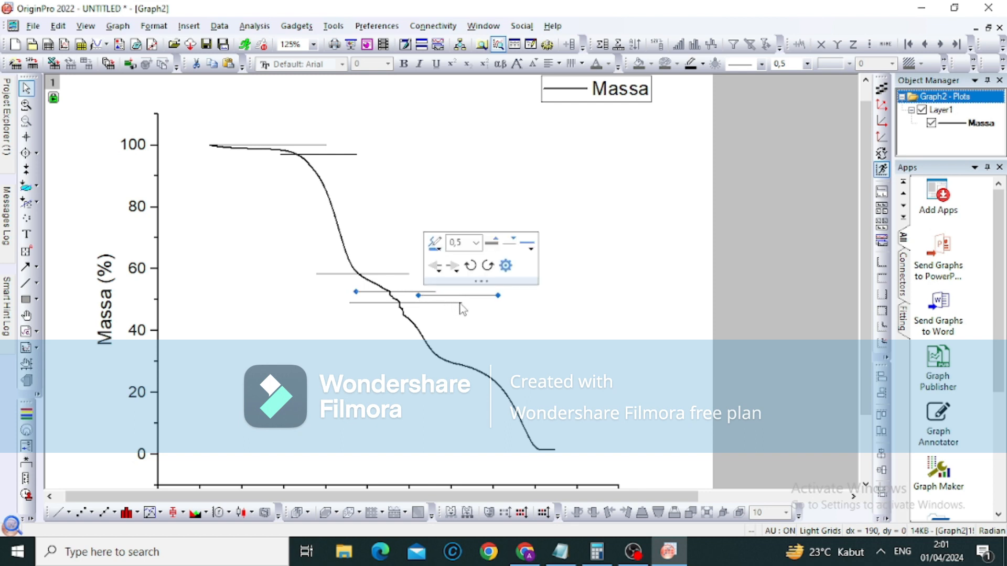
pyautogui.moveTo(476, 296); pyautogui.dragTo(426, 316)
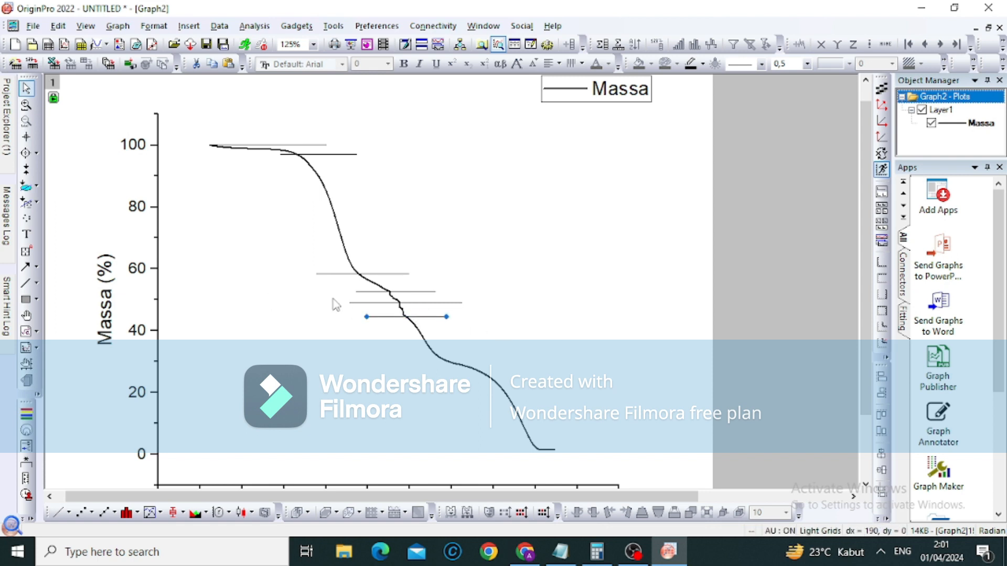
# Shorten the marker line at about 49 % to roughly match the length of its neighbours.
pyautogui.click(460, 303)
pyautogui.moveTo(463, 302); pyautogui.dragTo(412, 301)
pyautogui.click(416, 317)
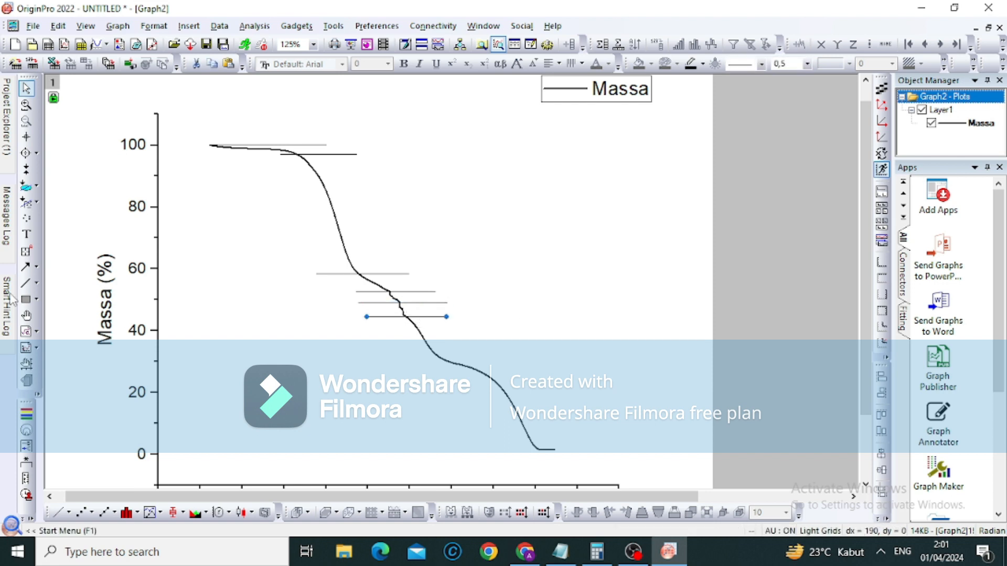
# Draw horizontal marker lines across the curve at about 30 % and at the final plateau at about 2 %.
pyautogui.click(28, 283)
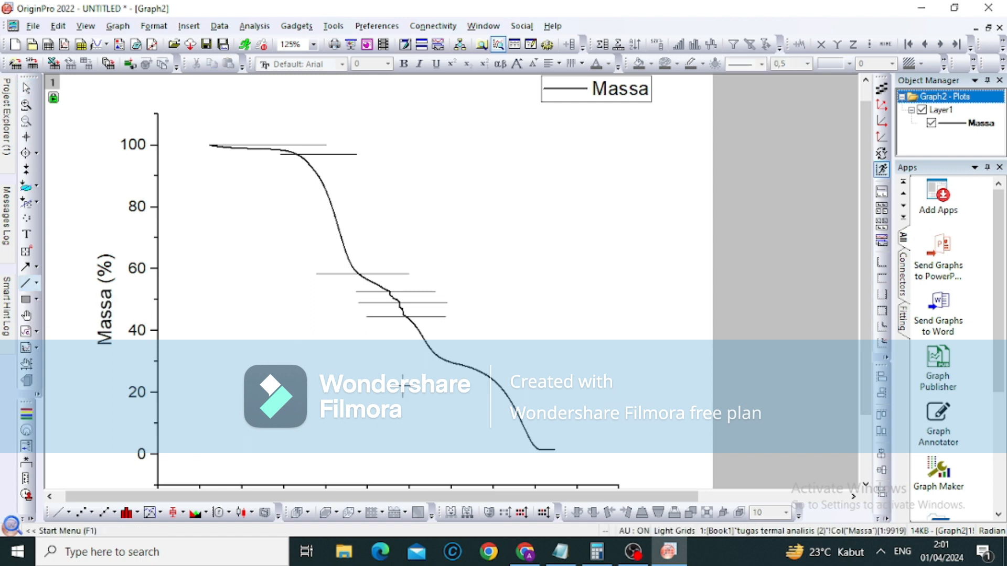
pyautogui.moveTo(397, 362)
pyautogui.mouseDown()
pyautogui.moveTo(495, 344)
pyautogui.moveTo(516, 359)
pyautogui.mouseUp()
pyautogui.moveTo(513, 361); pyautogui.dragTo(513, 361)
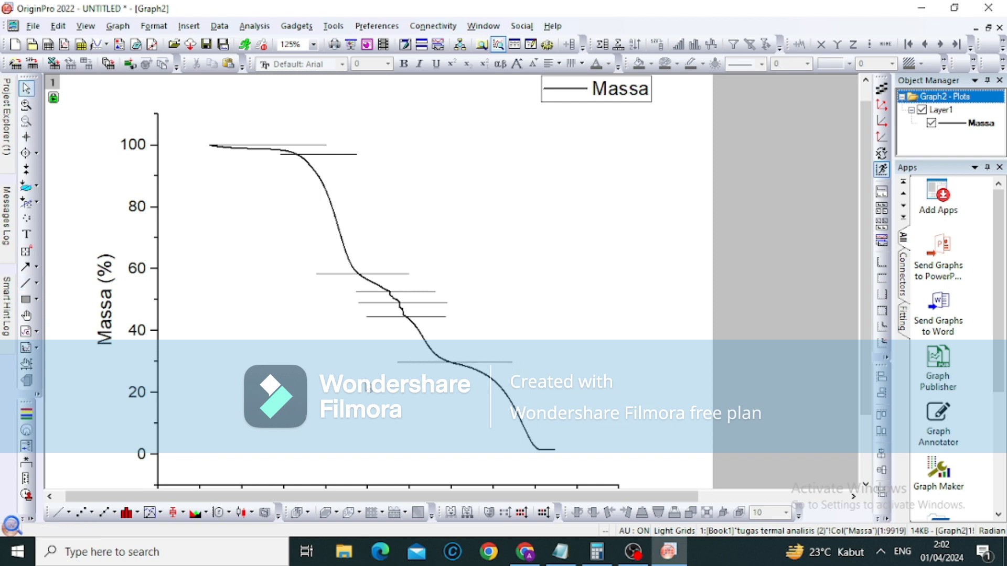
pyautogui.click(30, 287)
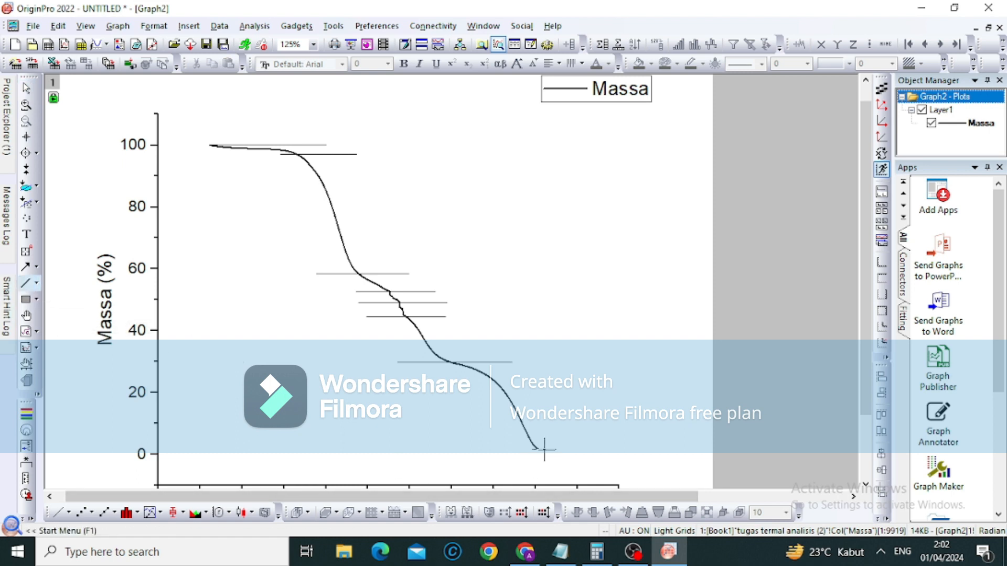
pyautogui.moveTo(496, 452); pyautogui.dragTo(608, 452)
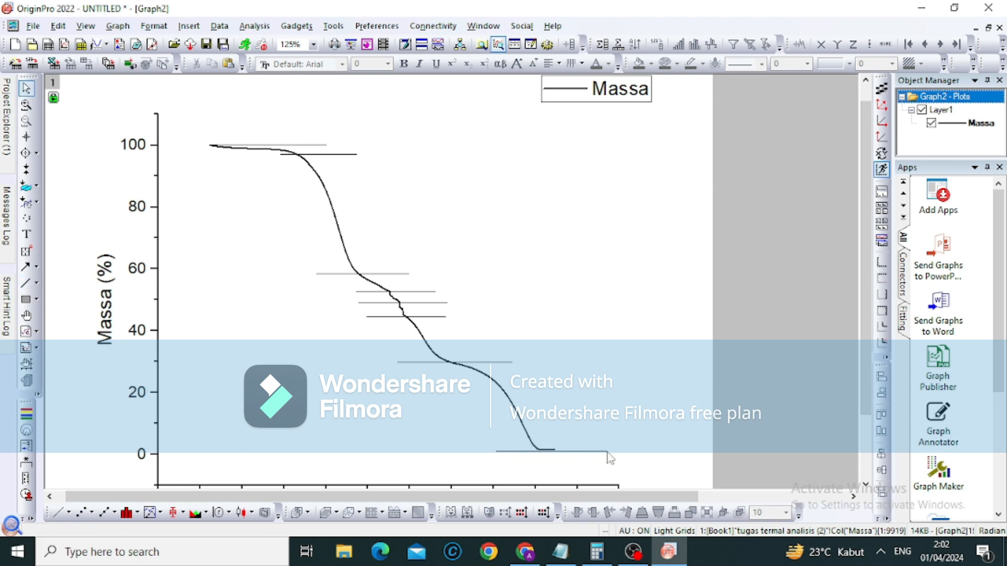
pyautogui.click(573, 448)
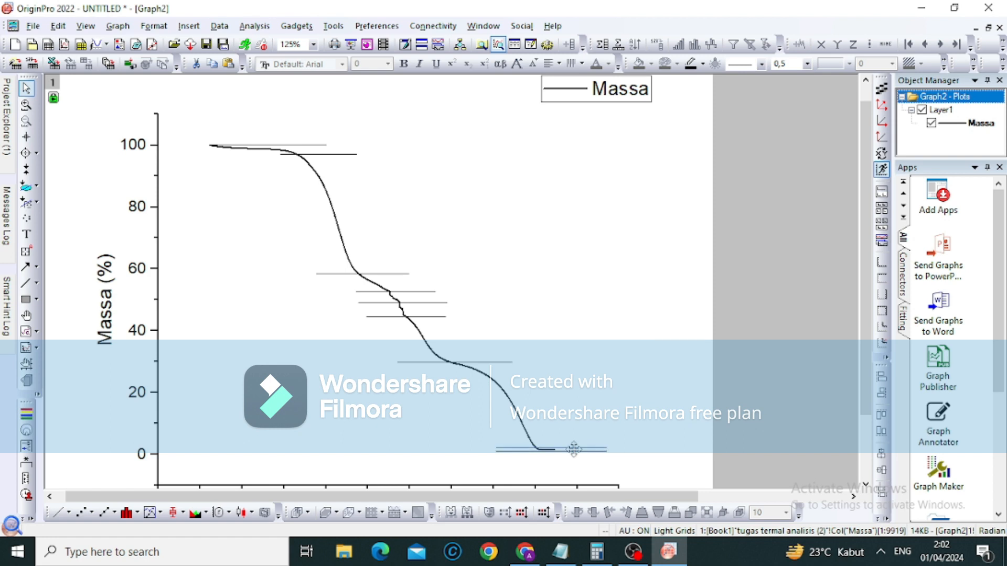
pyautogui.click(574, 448)
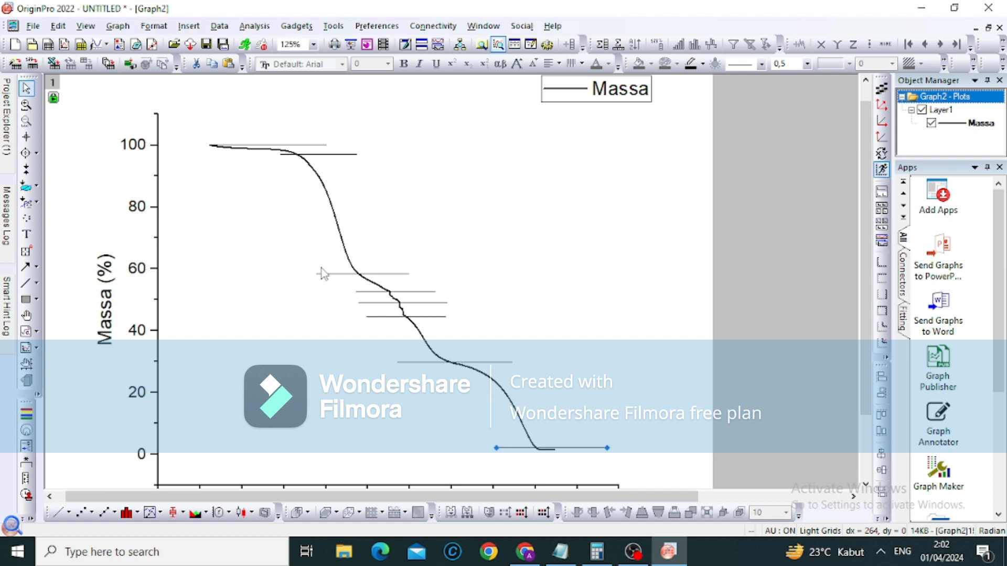
pyautogui.scroll(-2, 324, 274)
pyautogui.scroll(3, 324, 274)
pyautogui.scroll(-5, 324, 274)
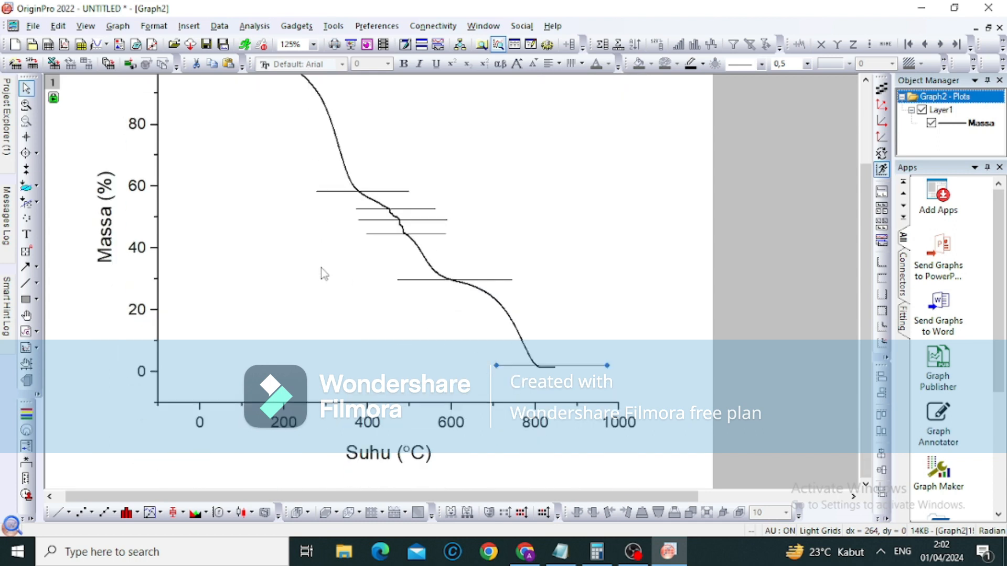
pyautogui.scroll(5, 324, 273)
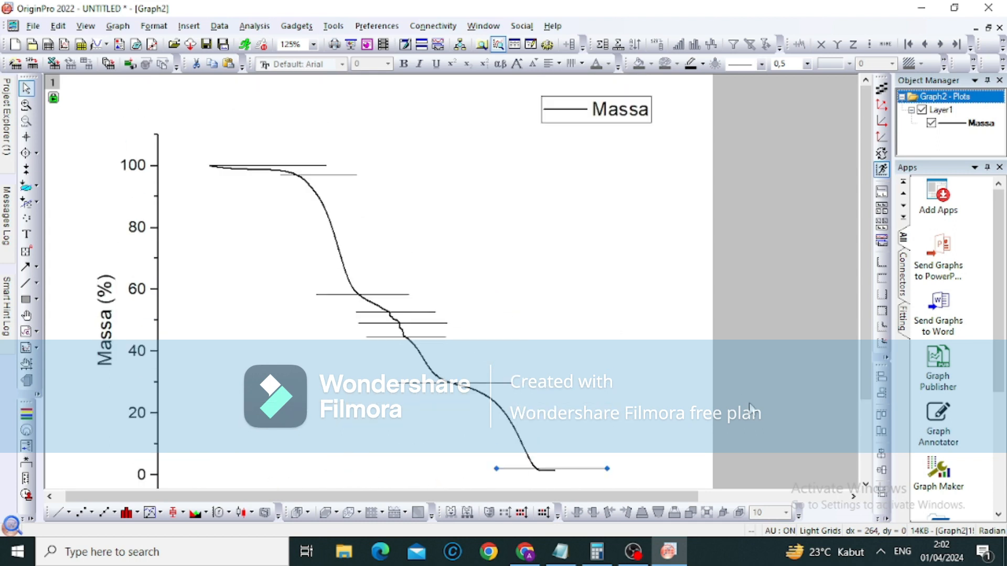
pyautogui.scroll(-2, 749, 418)
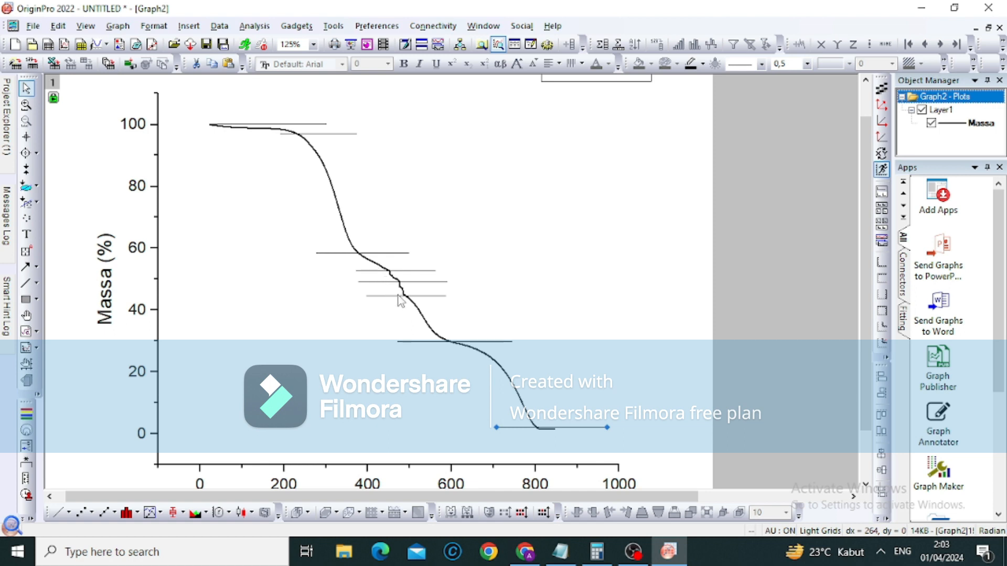
# Check the derivative mass curve in Graph1 for the decomposition peaks and return to Graph2.
pyautogui.moveTo(4, 113)
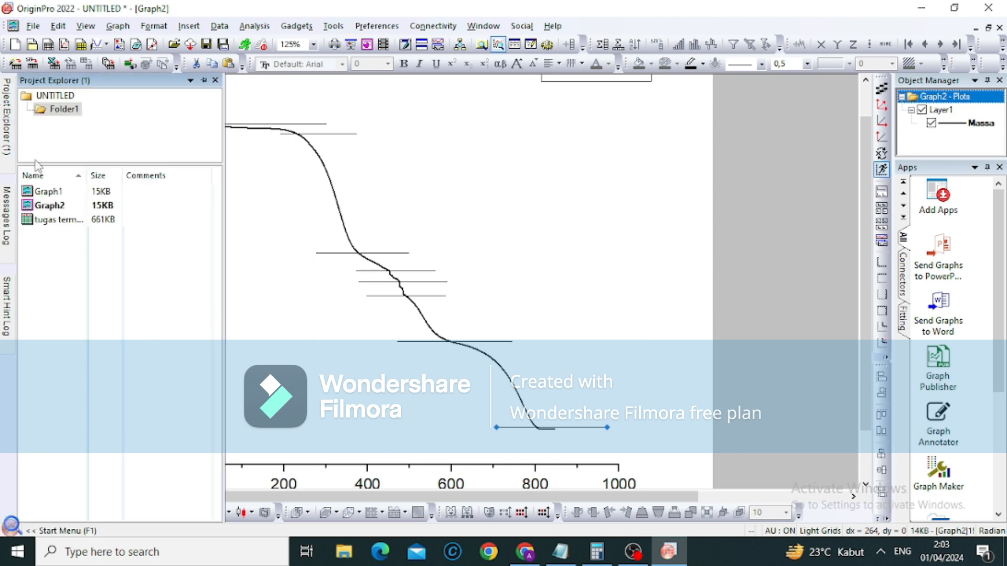
pyautogui.doubleClick(49, 193)
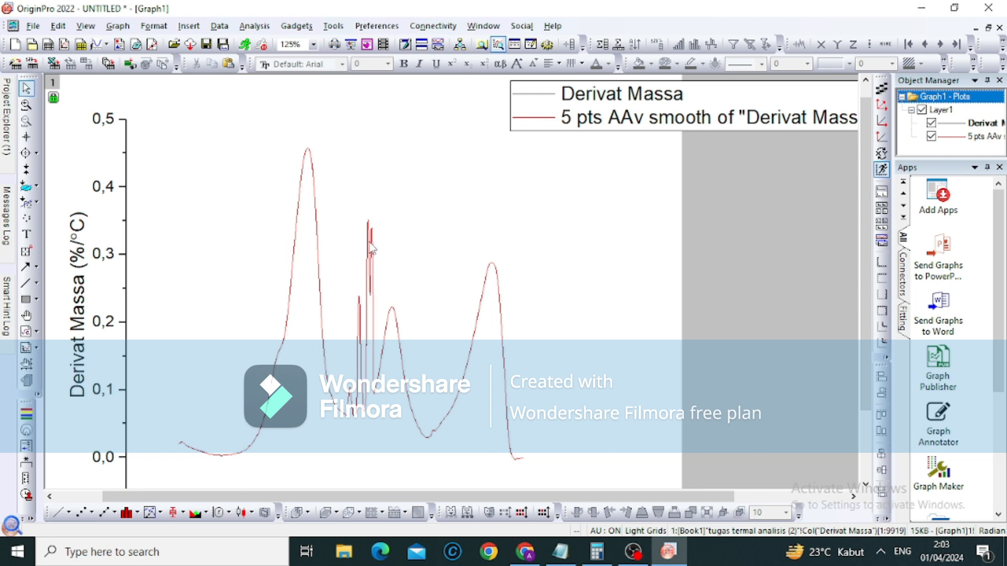
pyautogui.moveTo(4, 120)
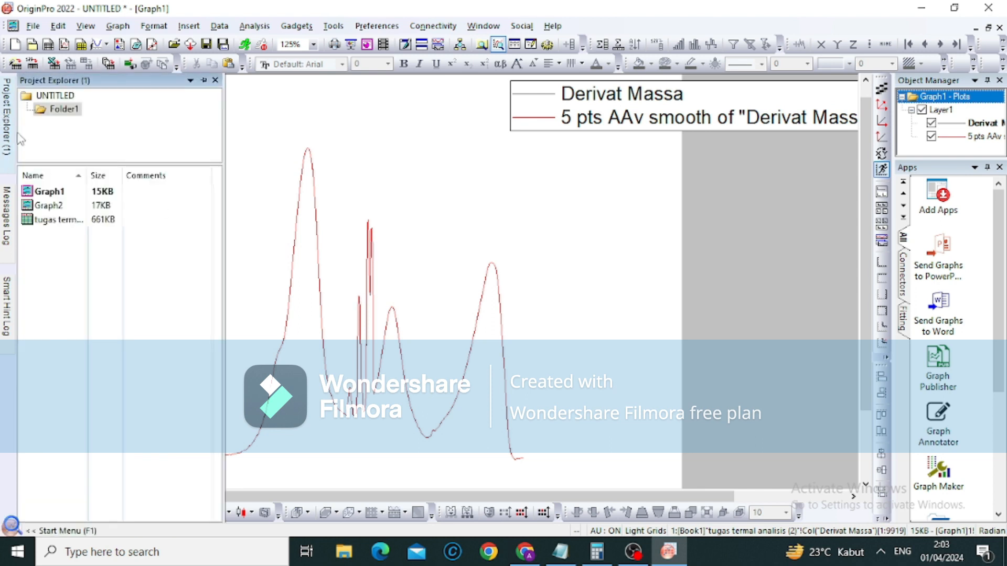
pyautogui.doubleClick(50, 207)
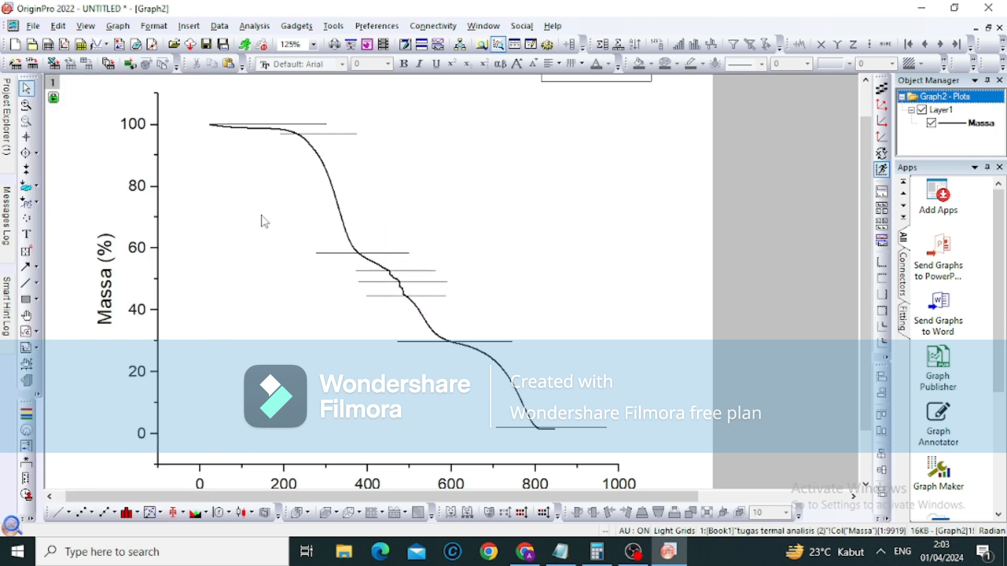
# Draw downward arrows from the 100 % marker line to the 97 % line and from there to the 58 % line.
pyautogui.click(25, 268)
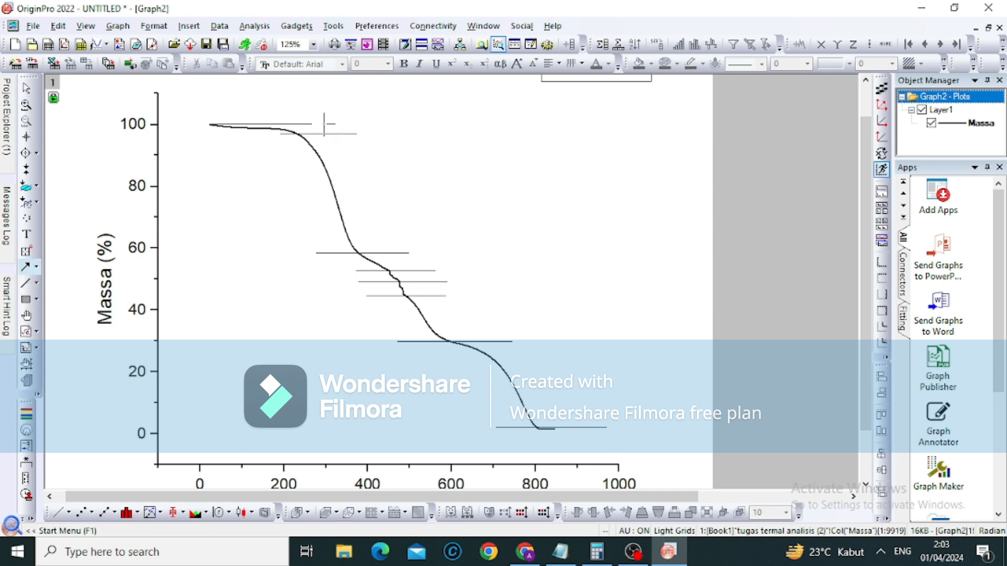
pyautogui.moveTo(324, 124); pyautogui.dragTo(324, 135)
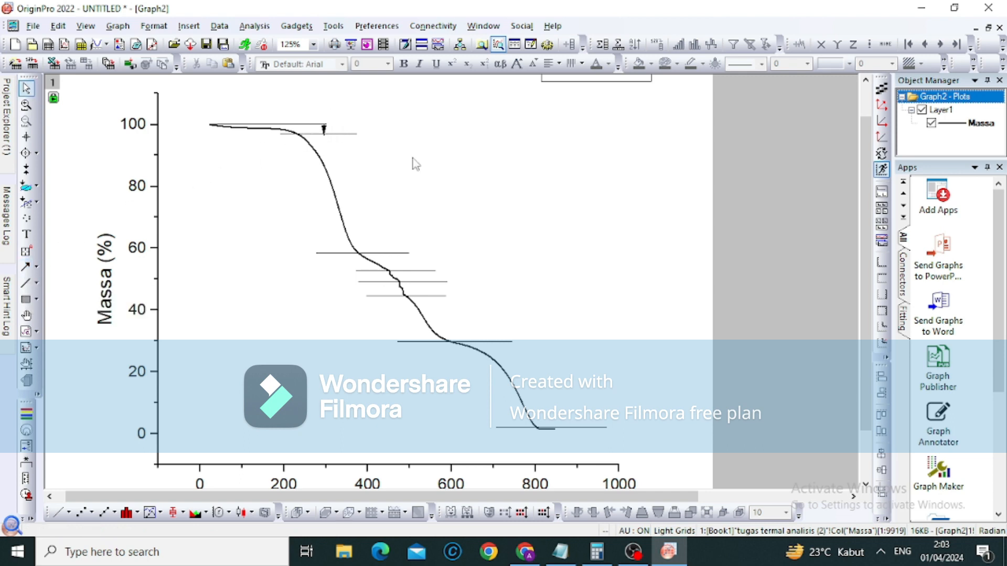
pyautogui.click(25, 267)
pyautogui.moveTo(356, 134); pyautogui.dragTo(357, 248)
# Draw four downward arrows linking the successive marker lines at about 58, 52, 49, 44 and 30 %.
pyautogui.click(25, 267)
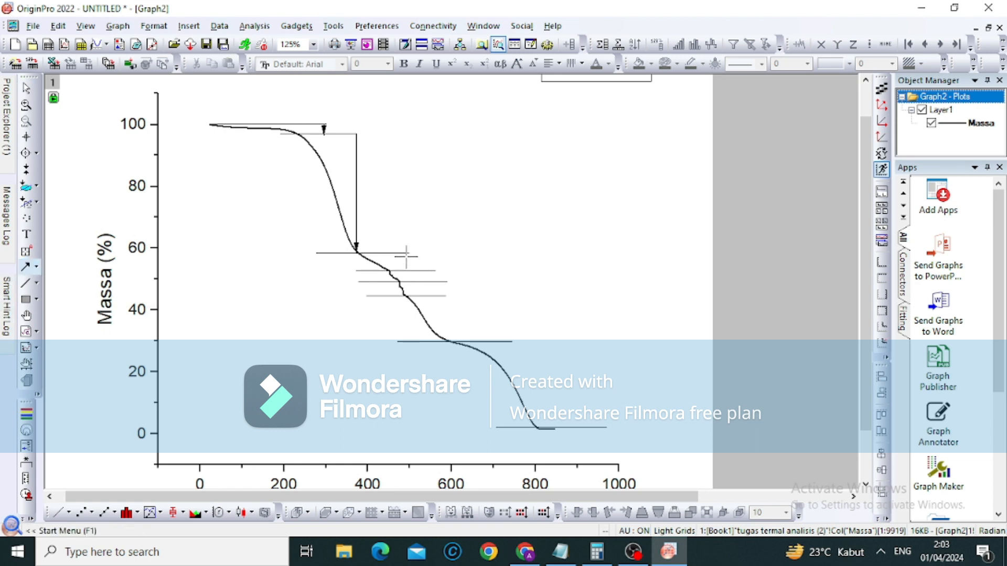
pyautogui.moveTo(408, 253); pyautogui.dragTo(408, 273)
pyautogui.click(25, 267)
pyautogui.moveTo(427, 270); pyautogui.dragTo(427, 284)
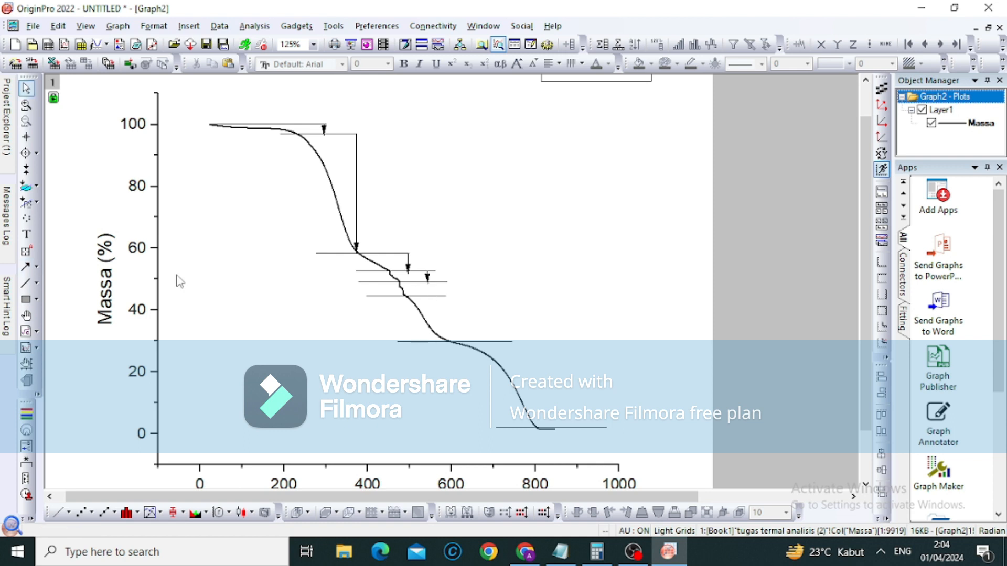
pyautogui.click(25, 268)
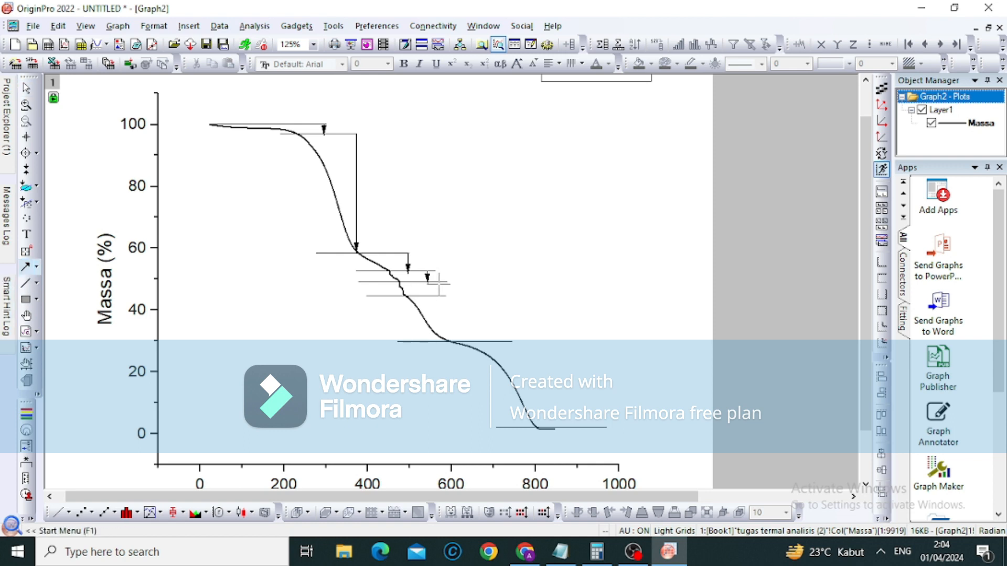
pyautogui.moveTo(439, 283); pyautogui.dragTo(439, 295)
pyautogui.click(25, 266)
pyautogui.moveTo(445, 296); pyautogui.dragTo(446, 341)
# Extend the 30 % marker line to about 850 on the temperature axis and align the lowest line with the final plateau.
pyautogui.click(25, 266)
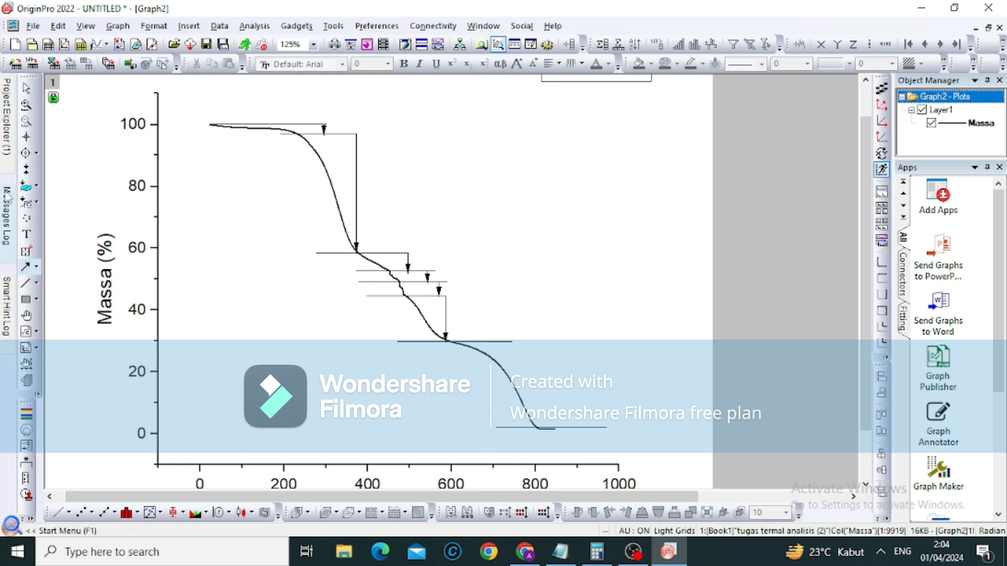
pyautogui.click(28, 94)
pyautogui.click(512, 341)
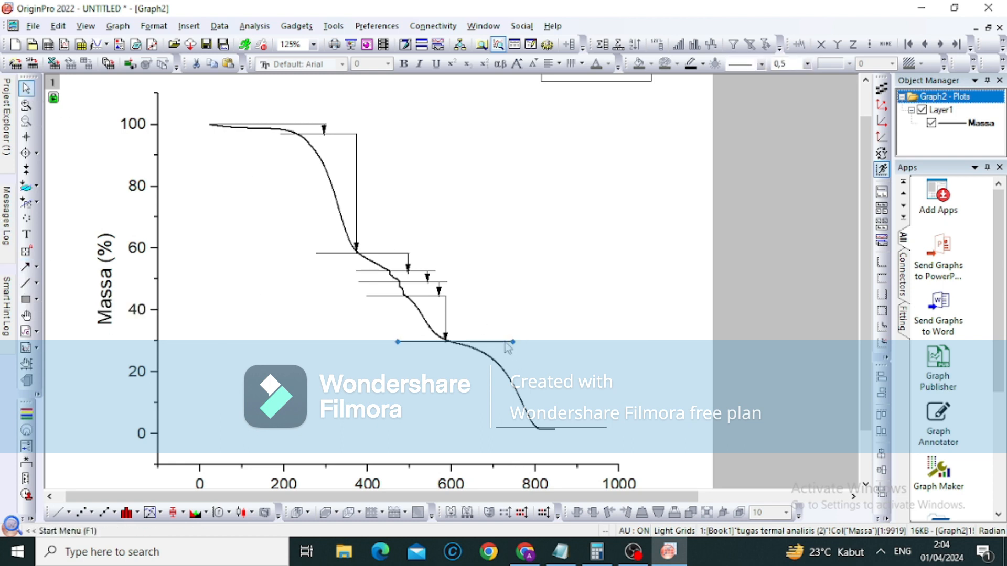
pyautogui.moveTo(512, 342); pyautogui.dragTo(555, 343)
pyautogui.click(565, 429)
pyautogui.moveTo(565, 429); pyautogui.dragTo(561, 431)
# Draw a downward arrow from the end of the 30 % marker line to the final plateau line.
pyautogui.click(25, 266)
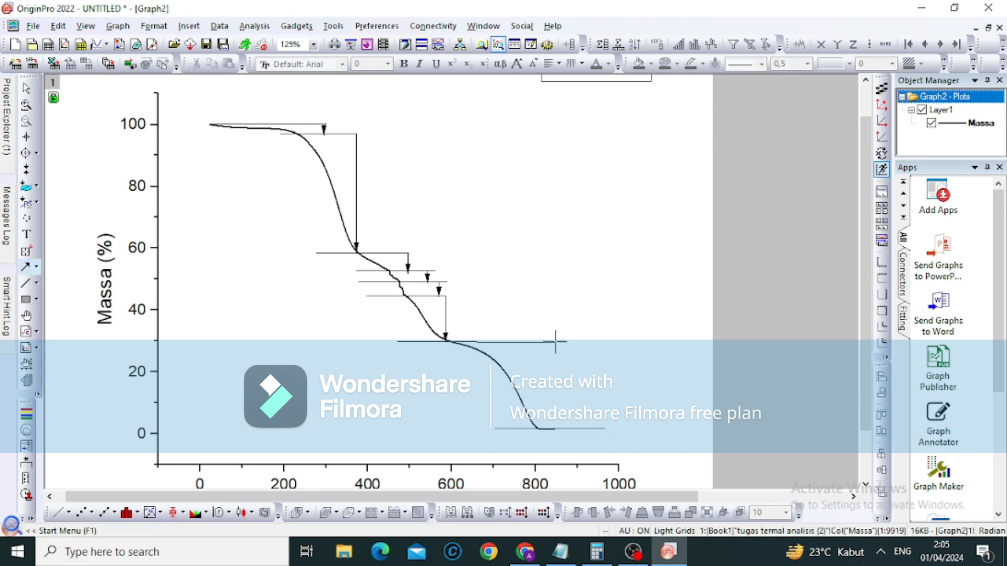
pyautogui.moveTo(555, 341); pyautogui.dragTo(556, 429)
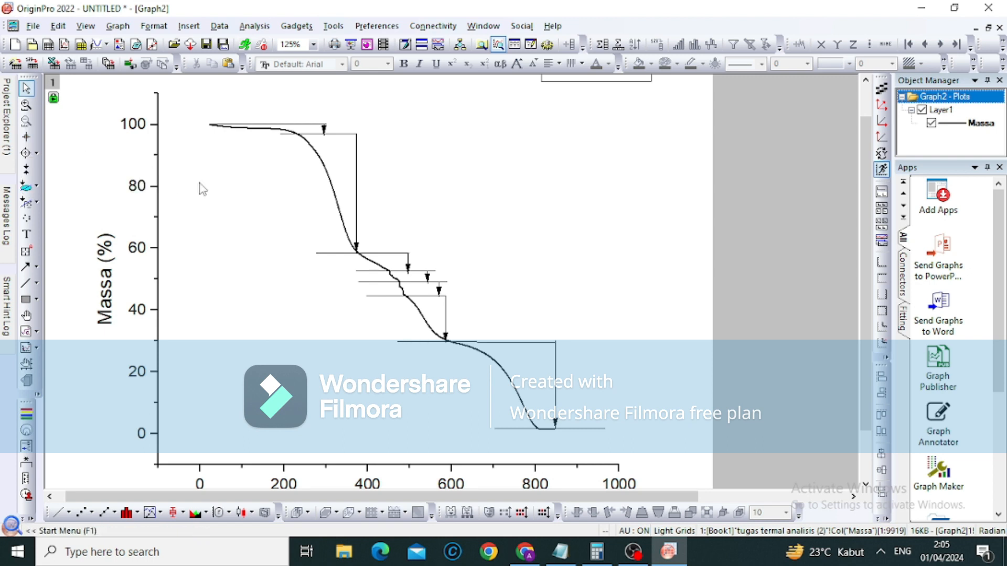
# Read the coordinates at the curve's starting point and begin a subtraction from 99,847 in Calculator.
pyautogui.click(26, 137)
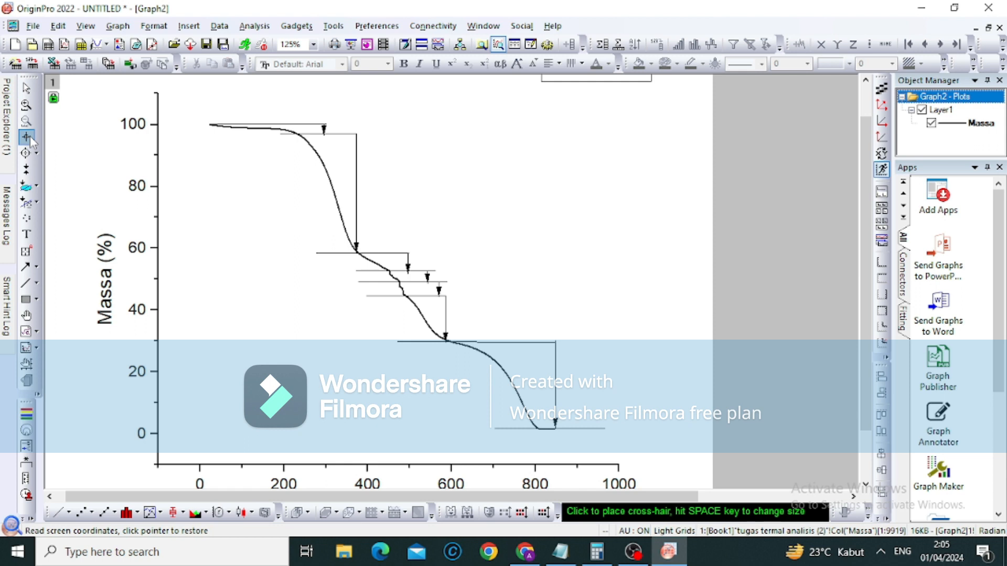
pyautogui.click(210, 125)
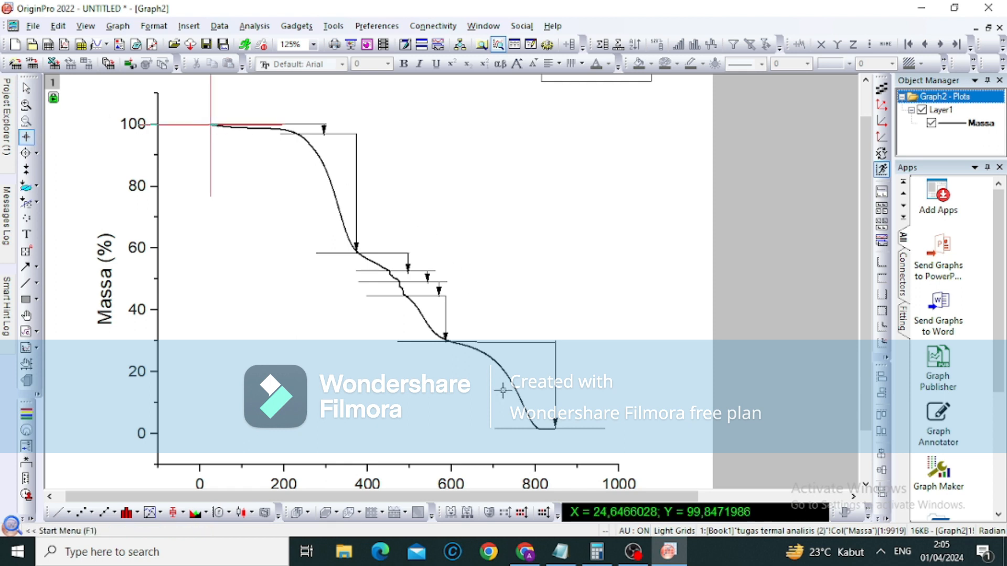
pyautogui.click(596, 552)
pyautogui.moveTo(835, 65); pyautogui.dragTo(233, 75)
pyautogui.write('99,8')
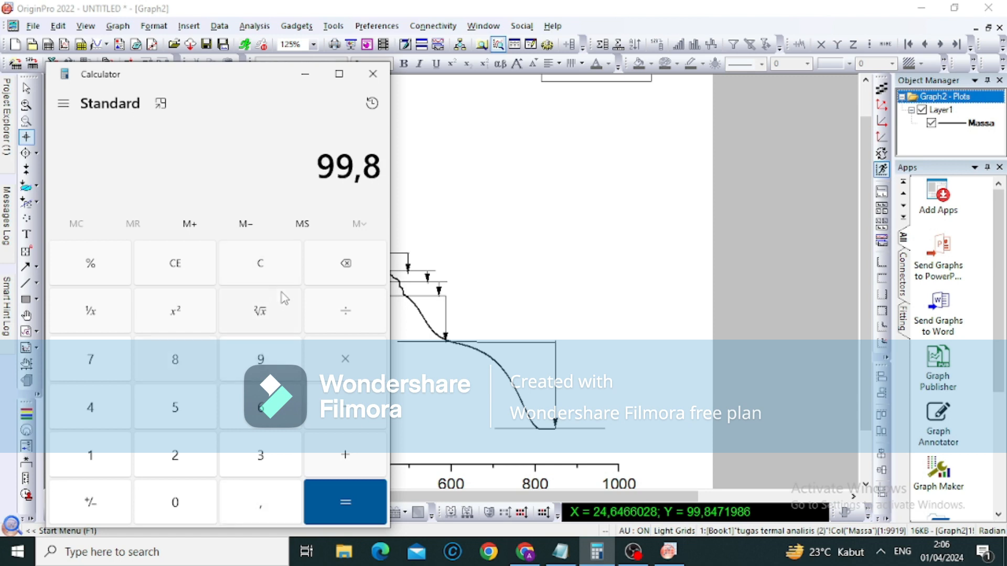
pyautogui.write('47')
pyautogui.press('-')
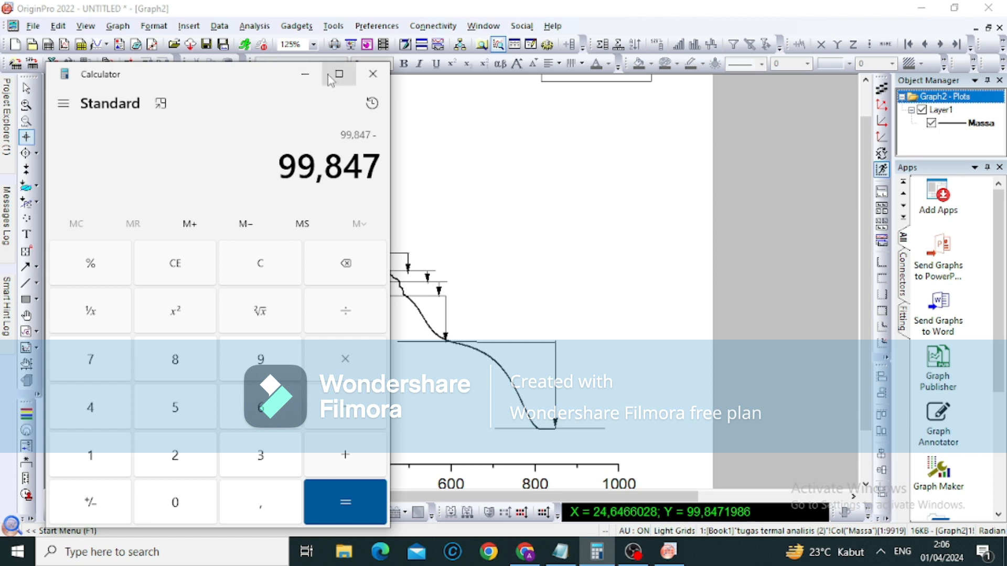
pyautogui.click(305, 74)
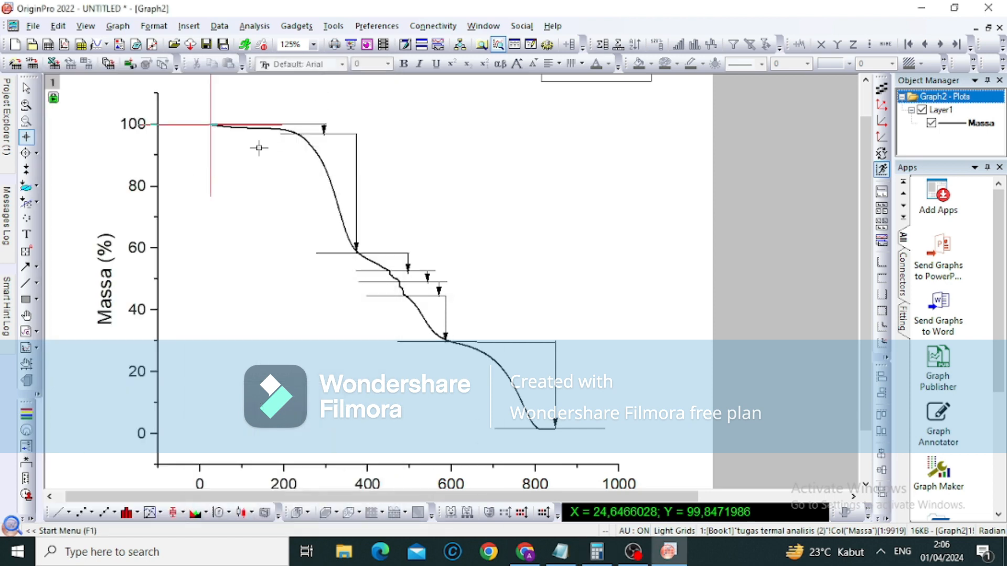
# Read the mass where the curve meets the second marker line and subtract 97,2326 in Calculator to get the first mass loss.
pyautogui.click(297, 135)
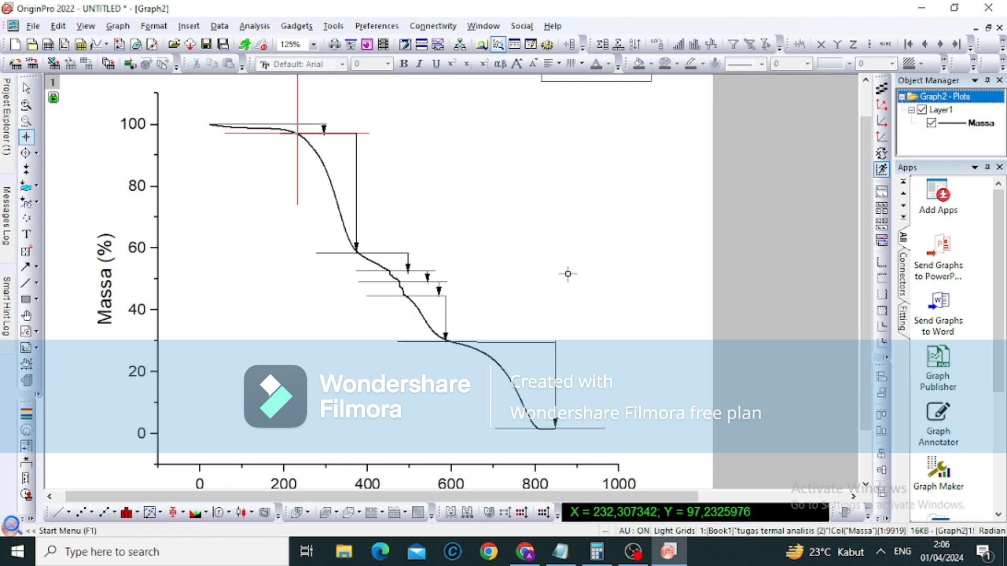
pyautogui.click(597, 552)
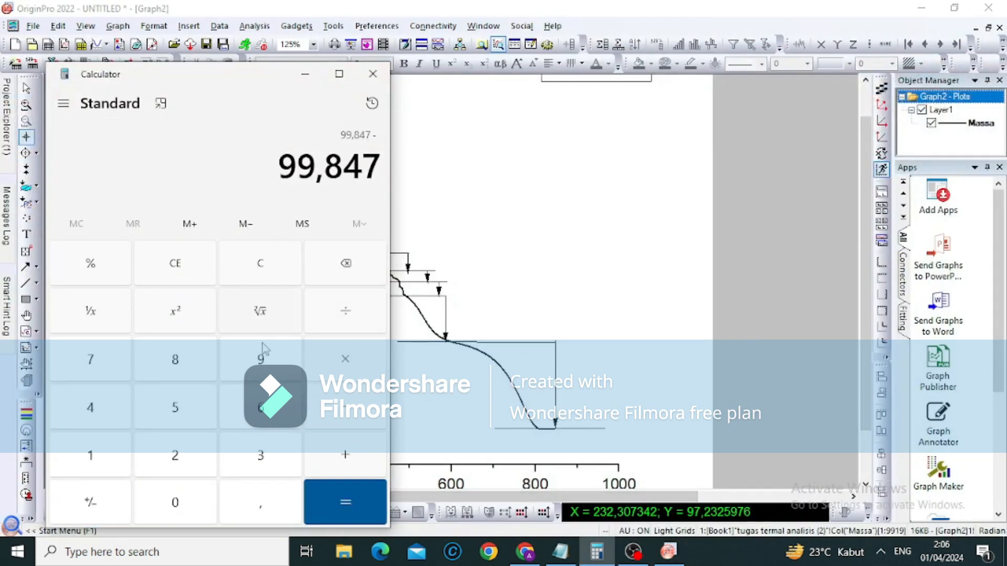
pyautogui.write('97,23')
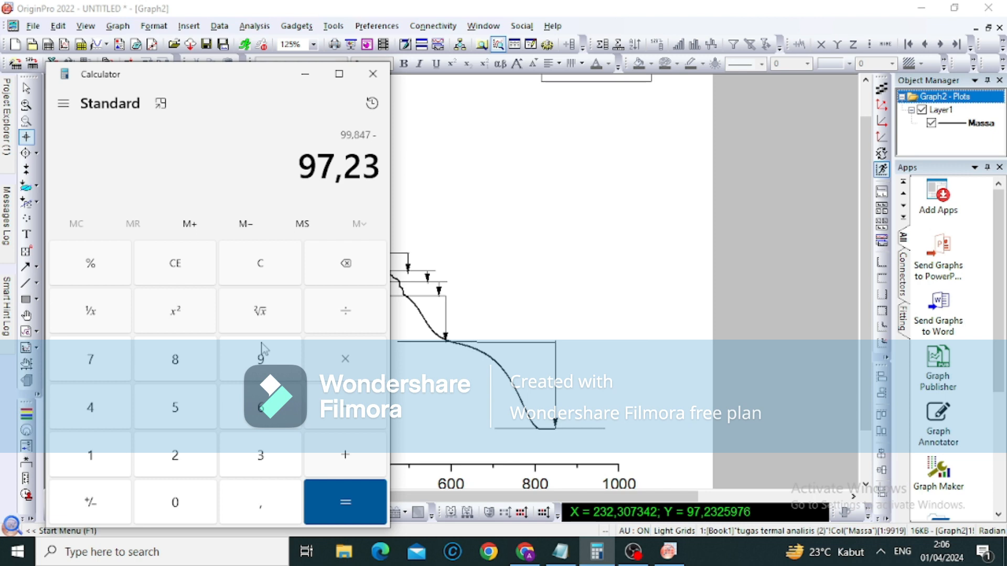
pyautogui.write('26')
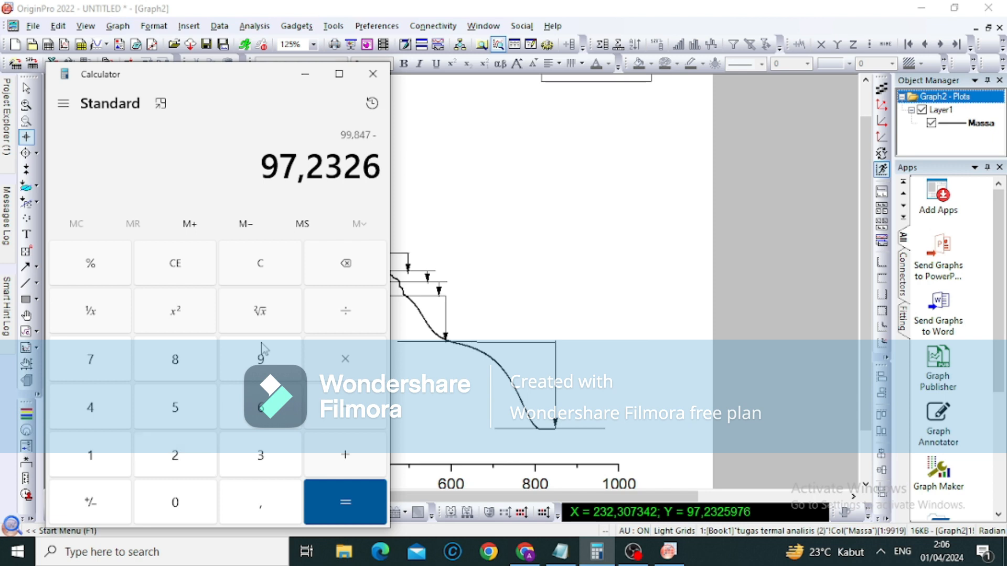
pyautogui.click(339, 482)
pyautogui.moveTo(268, 83); pyautogui.dragTo(842, 71)
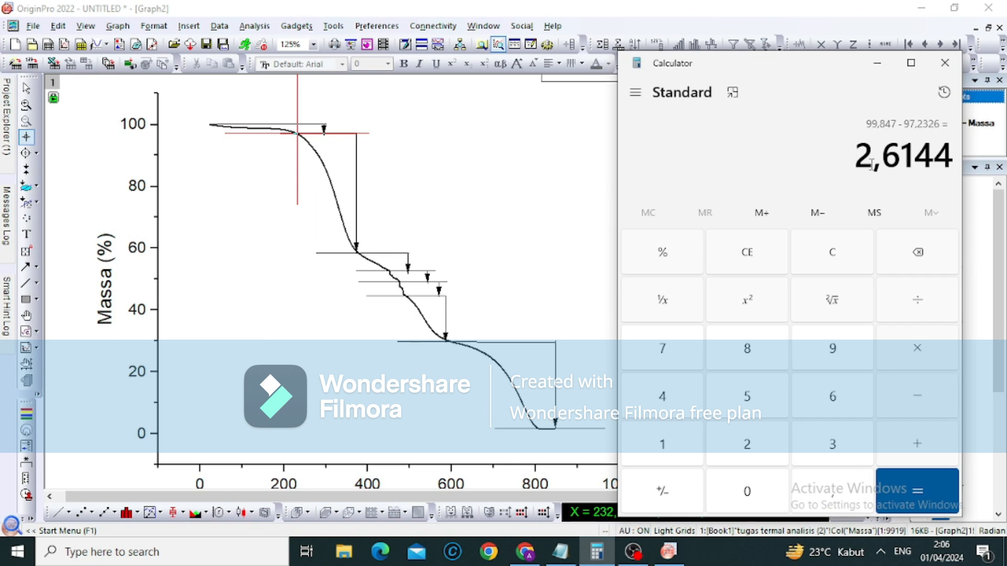
# Add the text label "2,6144%" beside the first arrow near the top of the curve.
pyautogui.click(28, 245)
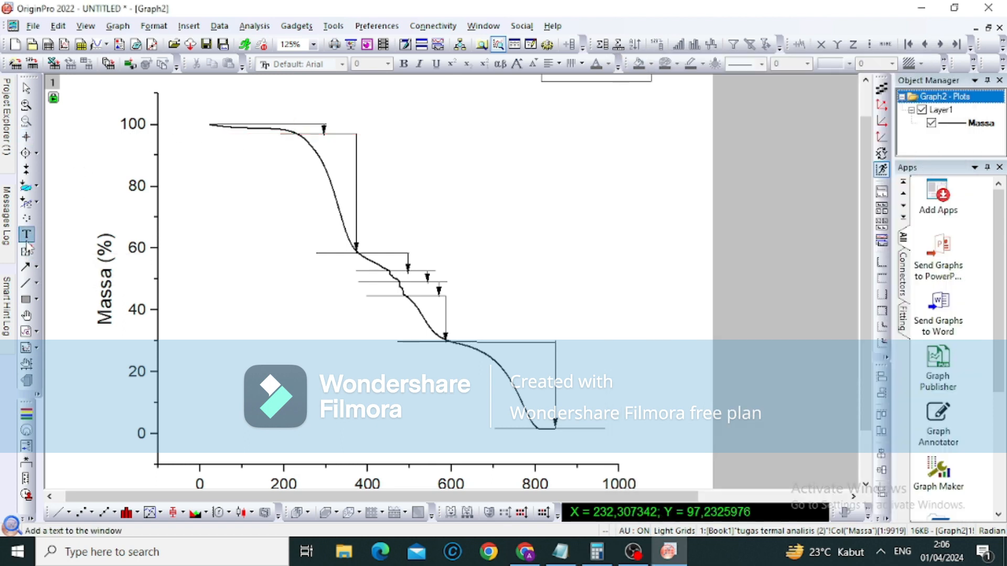
pyautogui.click(337, 127)
pyautogui.write('2')
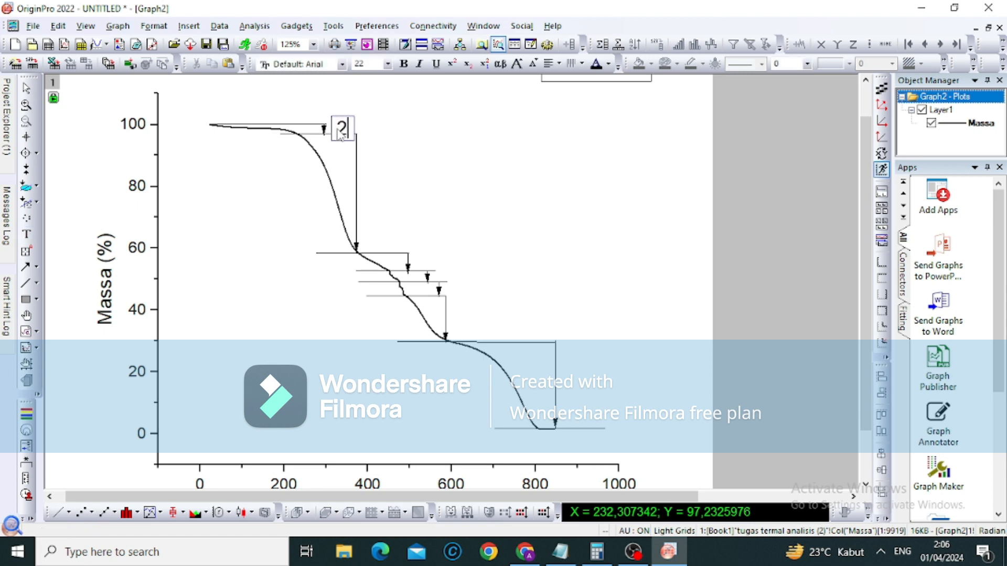
pyautogui.write(',61')
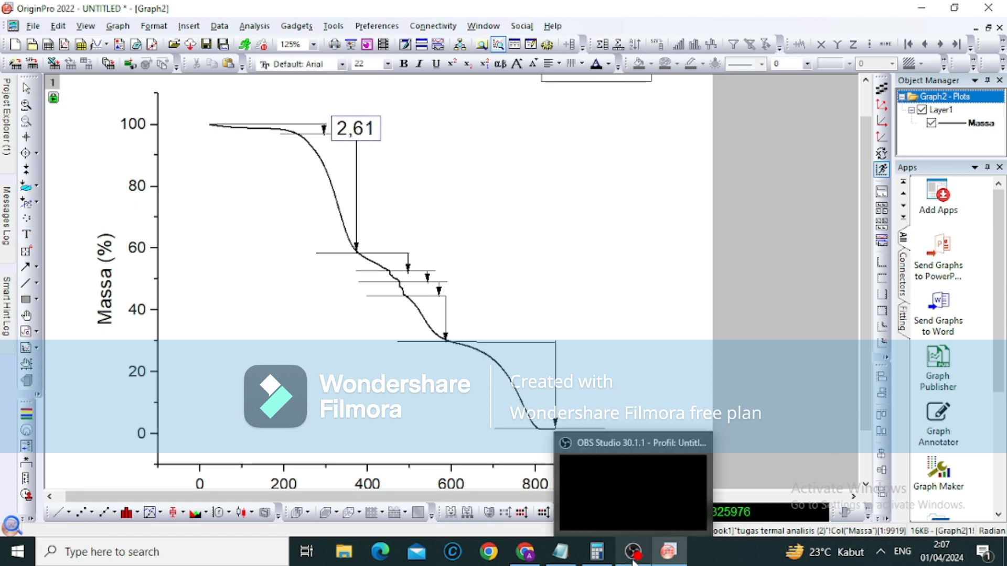
pyautogui.moveTo(598, 550)
pyautogui.moveTo(602, 490)
pyautogui.write('44%')
pyautogui.click(496, 168)
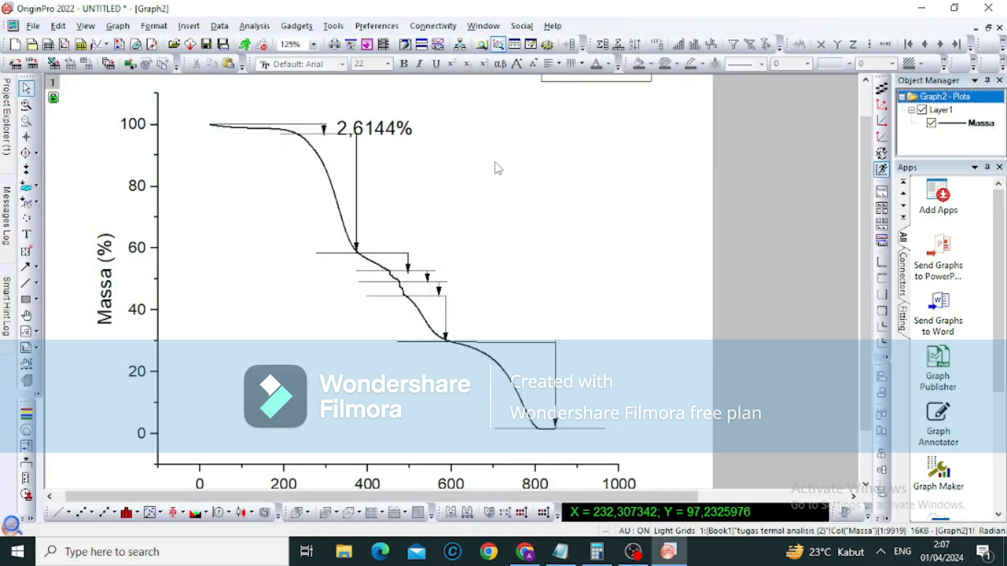
# Reduce the 2,6144% label's font size to 12 and position it right beside the first arrow.
pyautogui.click(399, 125)
pyautogui.click(387, 64)
pyautogui.click(367, 108)
pyautogui.moveTo(357, 119); pyautogui.dragTo(357, 127)
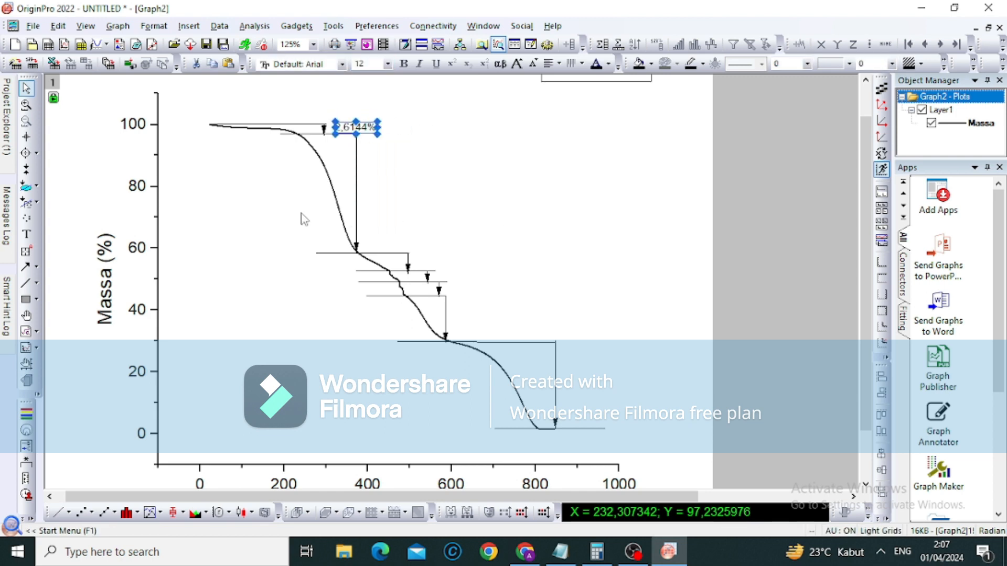
# Copy the 2,6144% label and place copies beside the 58-to-52 % arrow and the 52-to-49 % arrow.
pyautogui.click(367, 126)
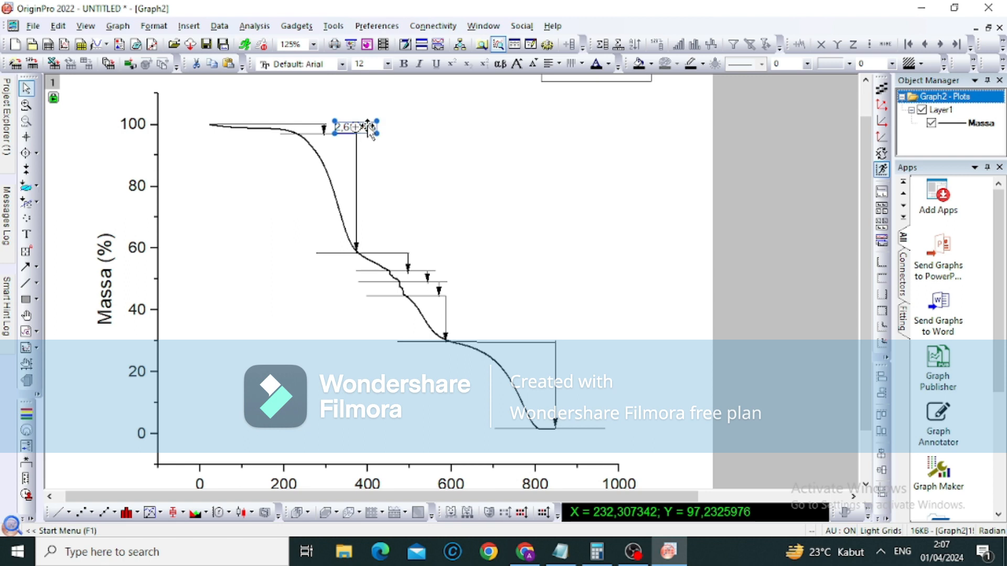
pyautogui.hotkey('ctrl', 'v')
pyautogui.click(396, 136)
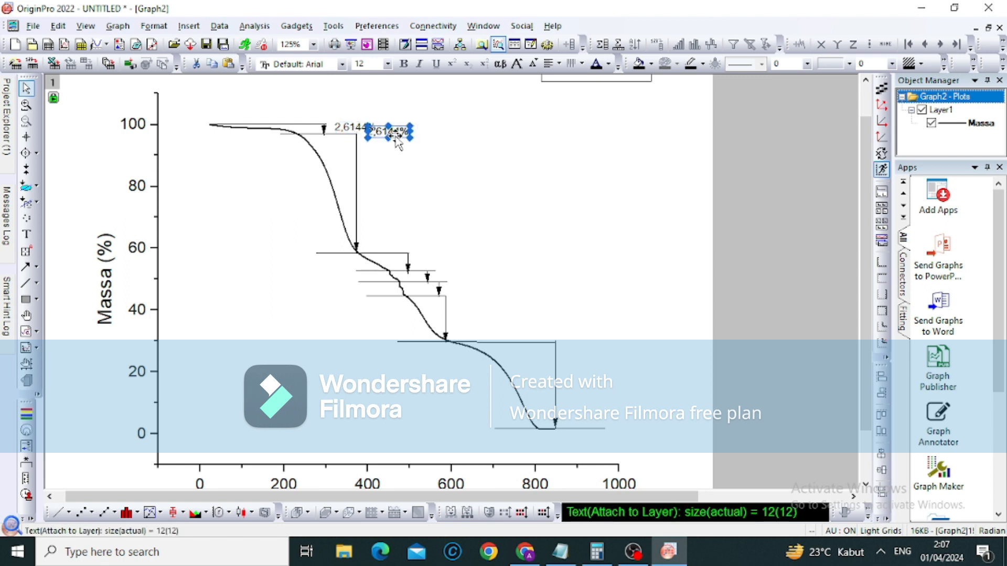
pyautogui.moveTo(398, 134); pyautogui.dragTo(440, 262)
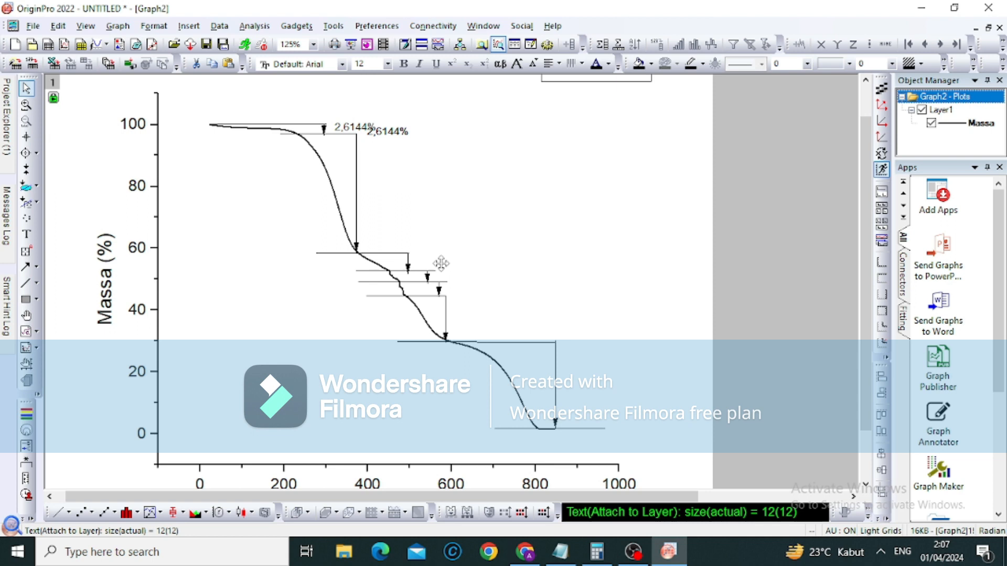
pyautogui.click(389, 134)
pyautogui.moveTo(390, 135); pyautogui.dragTo(459, 275)
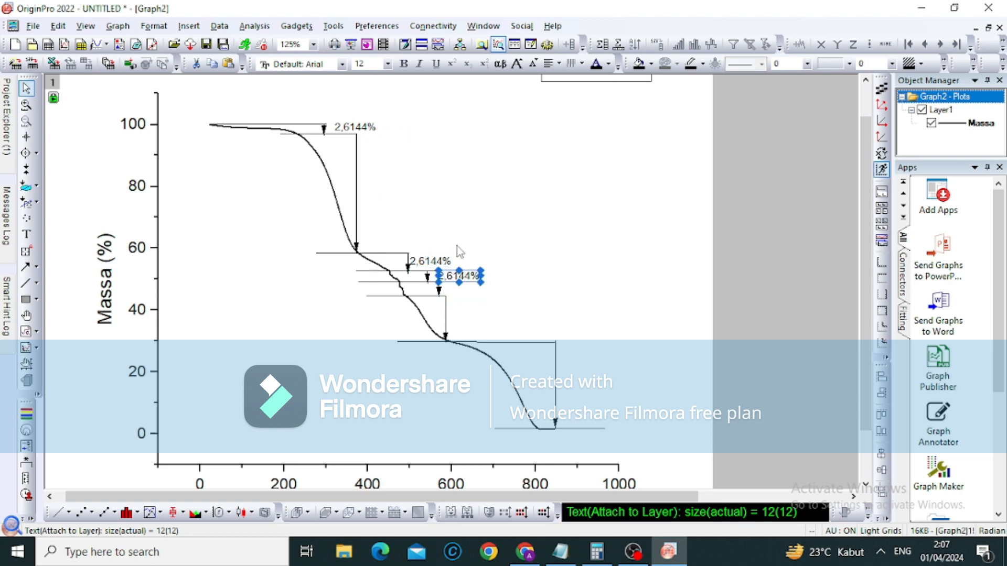
# Place further copies of the 2,6144% label beside the 49-to-44 % arrow and at the tip of the 97-to-58 % arrow.
pyautogui.hotkey('ctrl', 'v')
pyautogui.moveTo(418, 140); pyautogui.dragTo(474, 288)
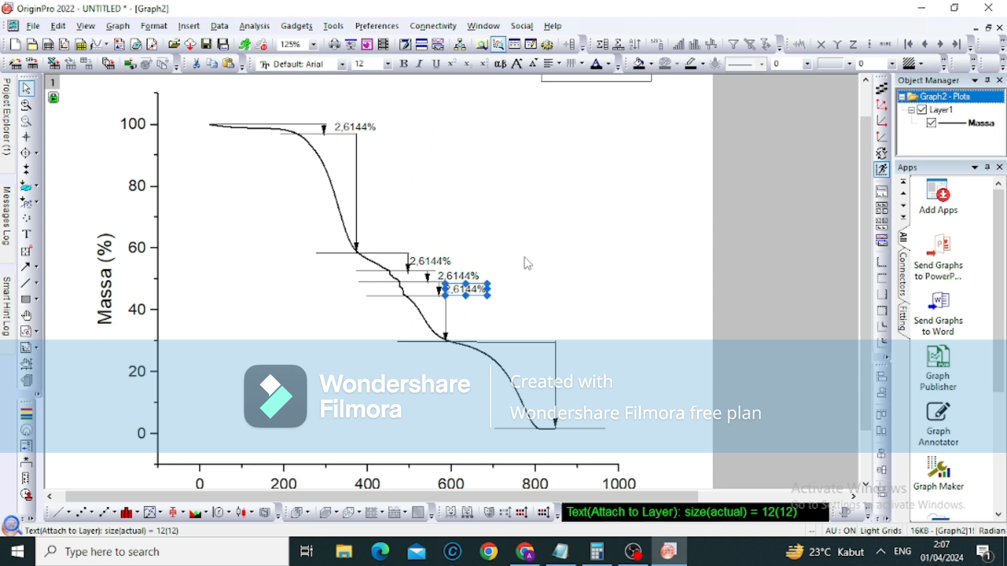
pyautogui.write('2,6144%')
pyautogui.moveTo(407, 244); pyautogui.dragTo(388, 245)
# Place copies of the 2,6144% label at the tips of the arrows ending at the 30 % line and the final plateau.
pyautogui.hotkey('ctrl', 'v')
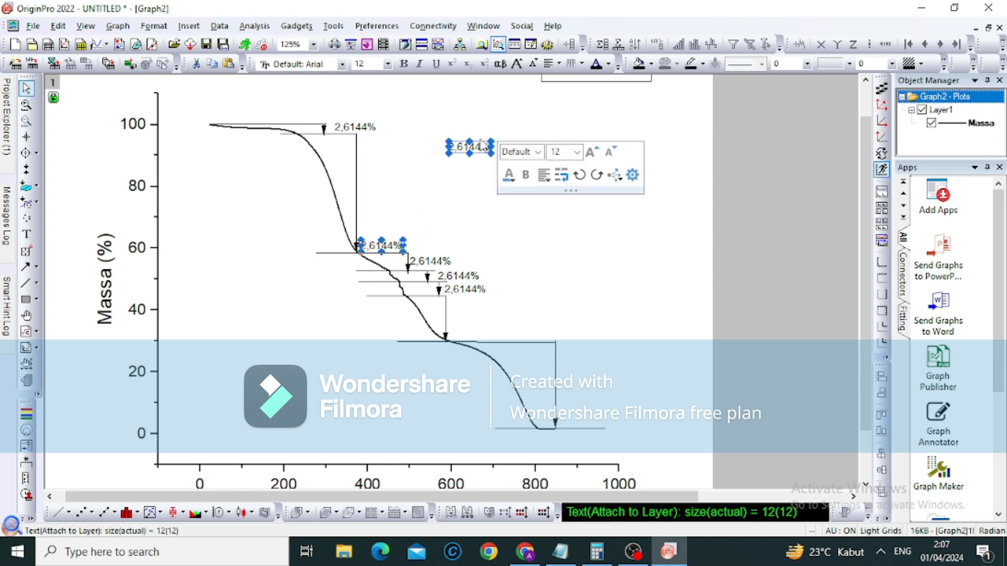
pyautogui.moveTo(476, 144); pyautogui.dragTo(475, 334)
pyautogui.hotkey('ctrl', 'v')
pyautogui.moveTo(504, 149); pyautogui.dragTo(585, 422)
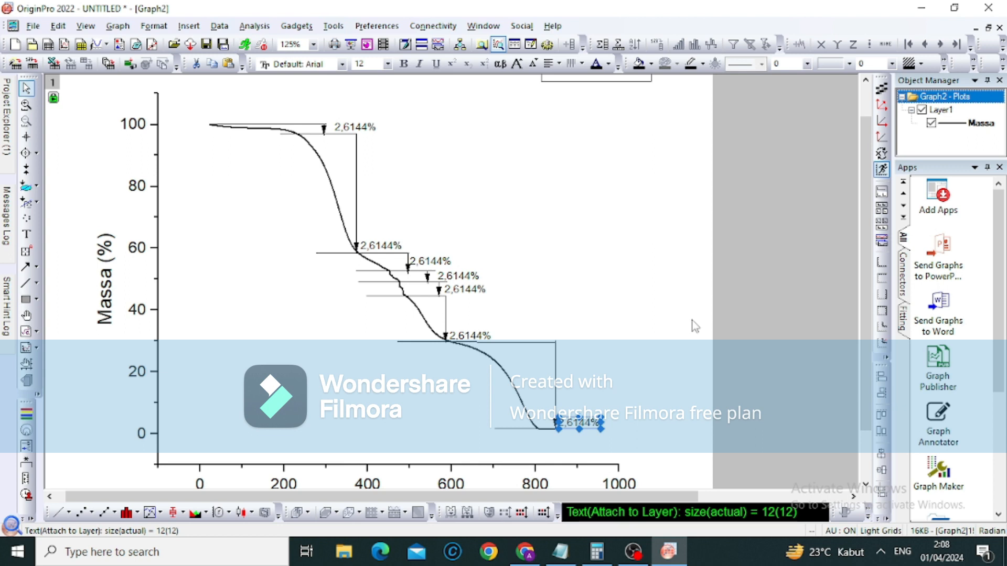
# Enter 97 in Calculator and read the curve's coordinates in Origin where it meets the 97 % marker line.
pyautogui.click(25, 137)
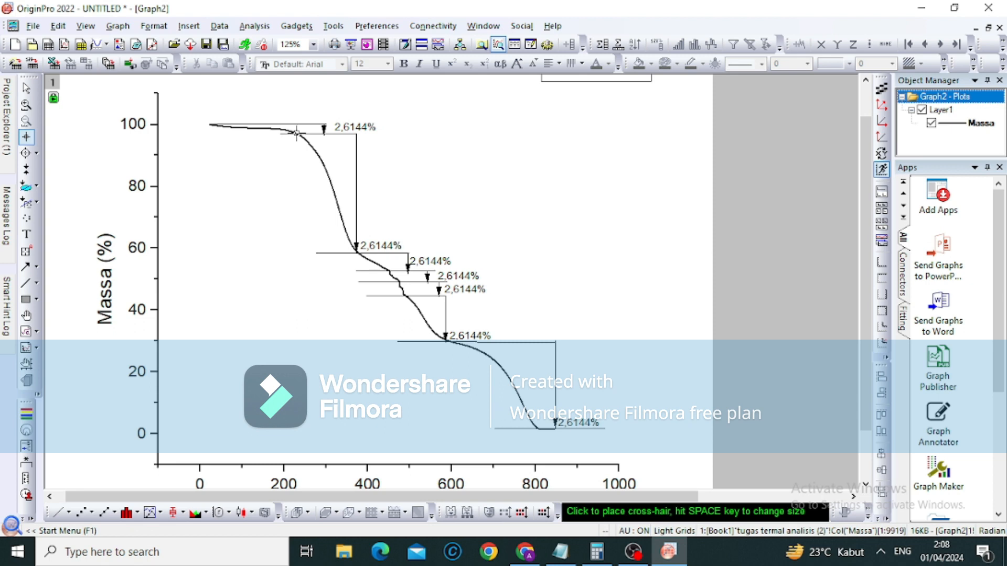
pyautogui.click(596, 552)
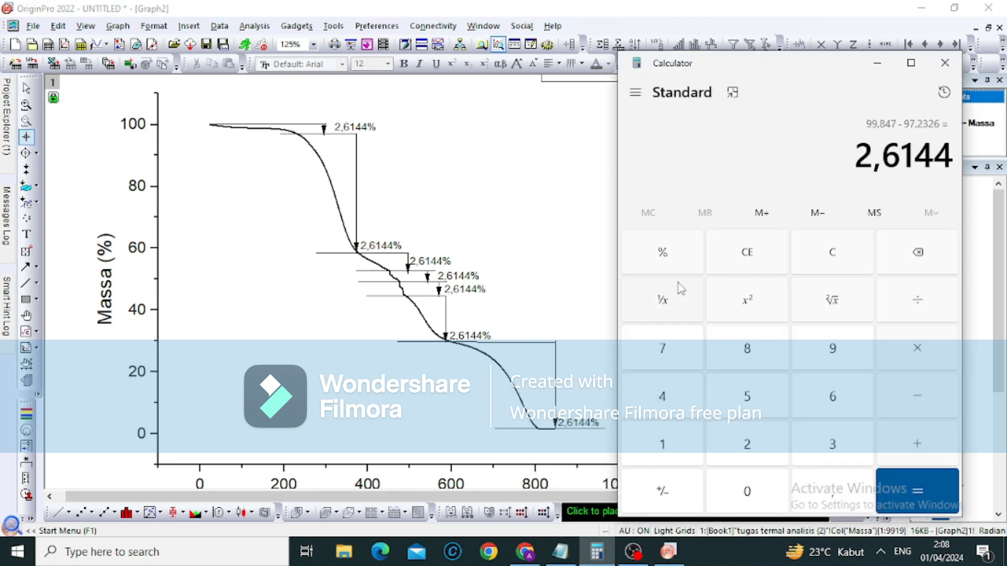
pyautogui.write('97')
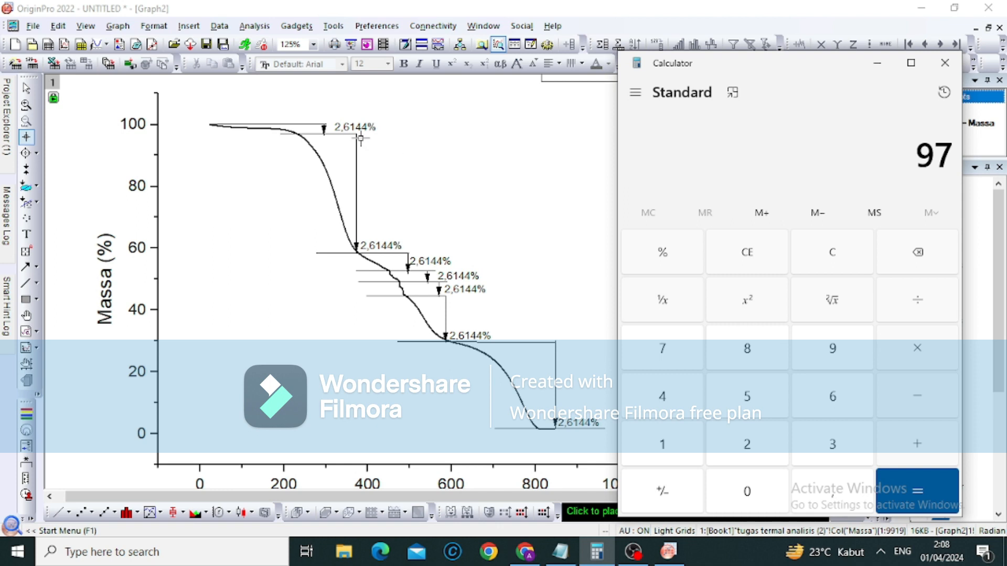
pyautogui.click(297, 134)
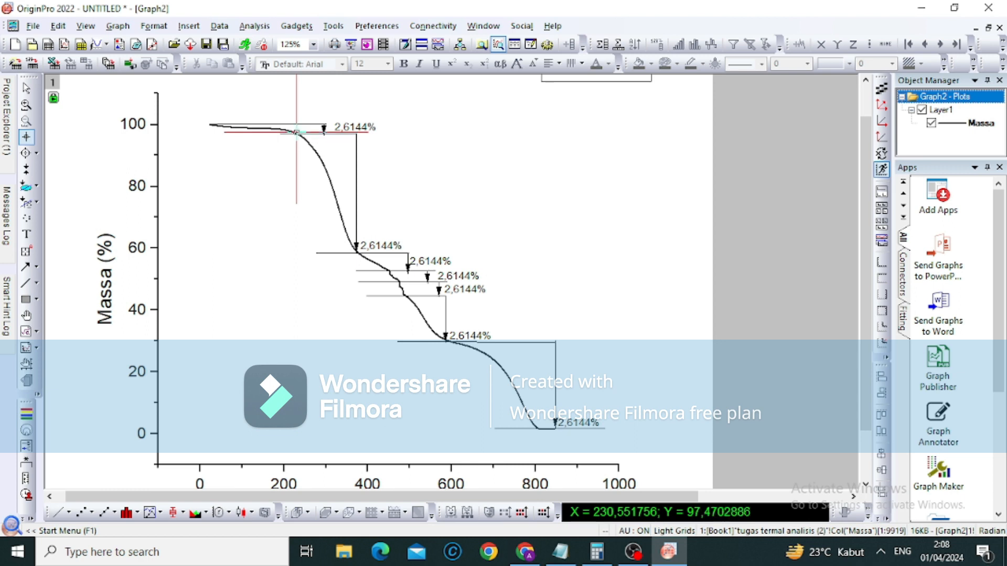
pyautogui.click(327, 111)
pyautogui.moveTo(328, 111); pyautogui.dragTo(297, 133)
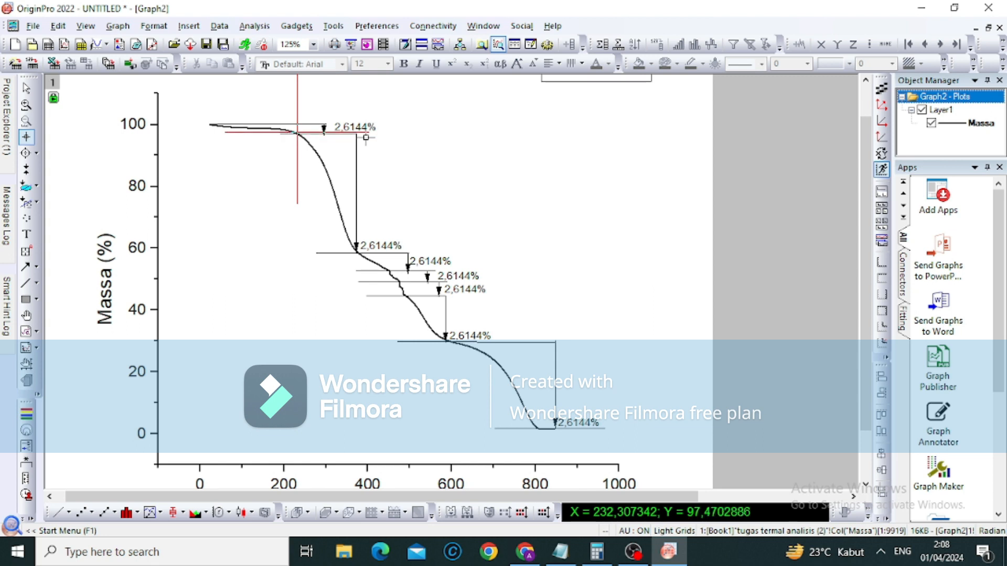
pyautogui.moveTo(297, 133); pyautogui.dragTo(300, 135)
# Switch to Calculator, complete the entry as 97,2326 and start a subtraction from it.
pyautogui.click(597, 551)
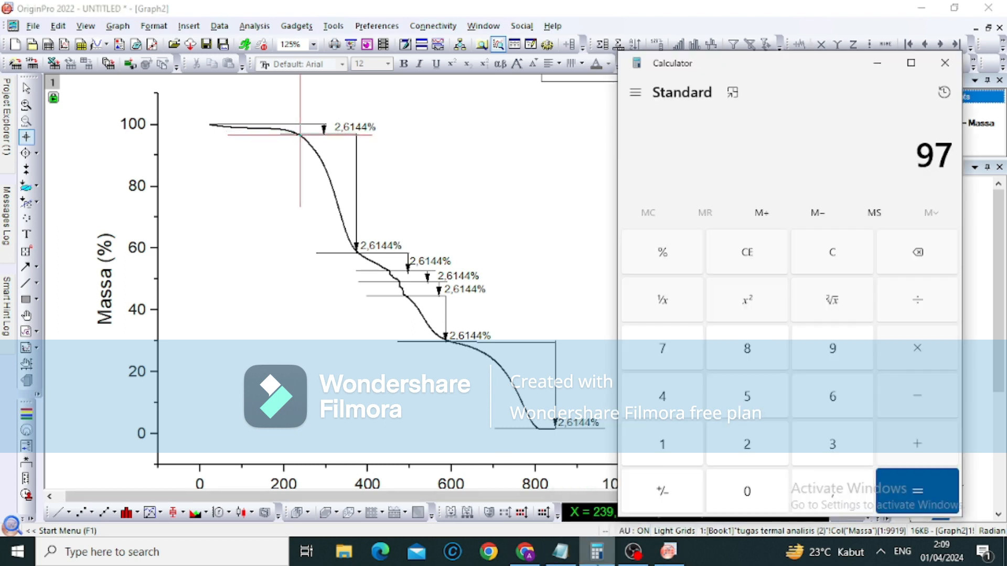
pyautogui.click(911, 63)
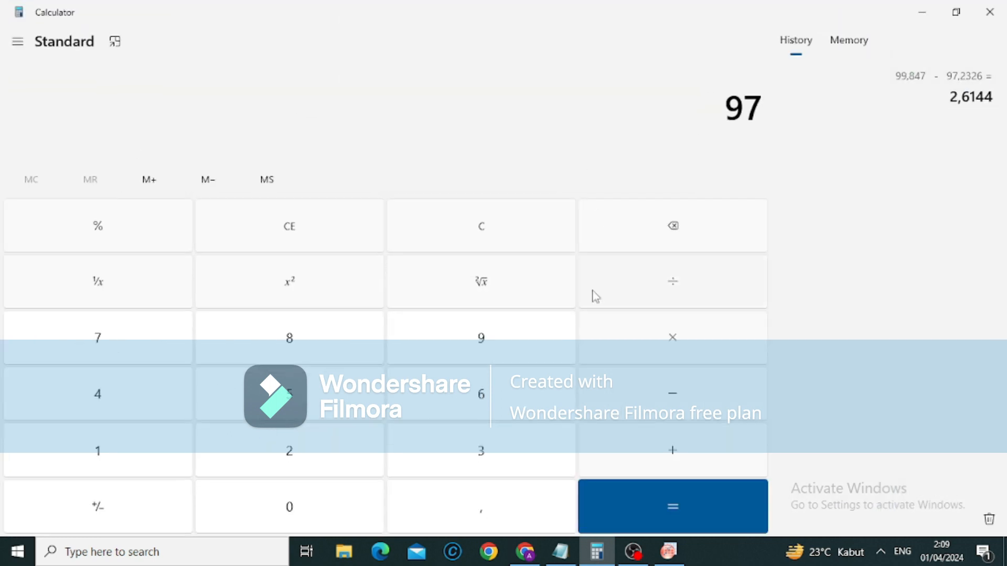
pyautogui.write(',2326')
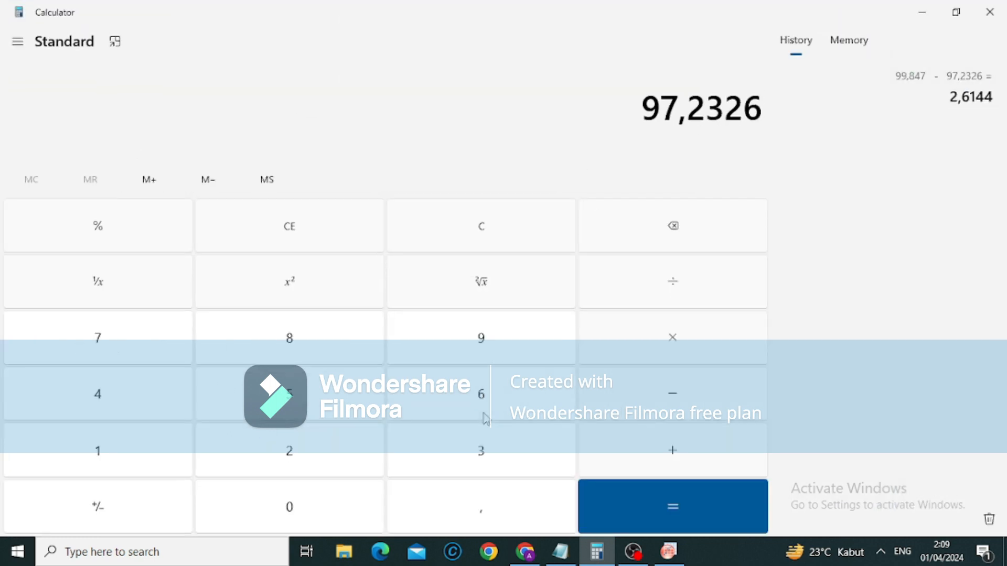
pyautogui.press('-')
pyautogui.click(956, 12)
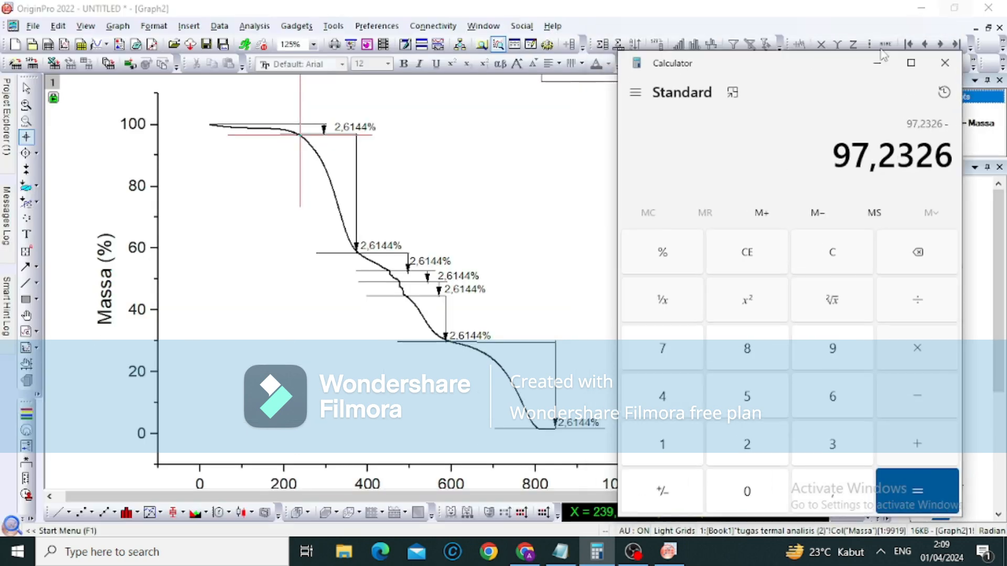
# Read the curve's mass at the 58 % marker line in Origin and subtract 58,421 from 97,2326 in Calculator.
pyautogui.click(358, 254)
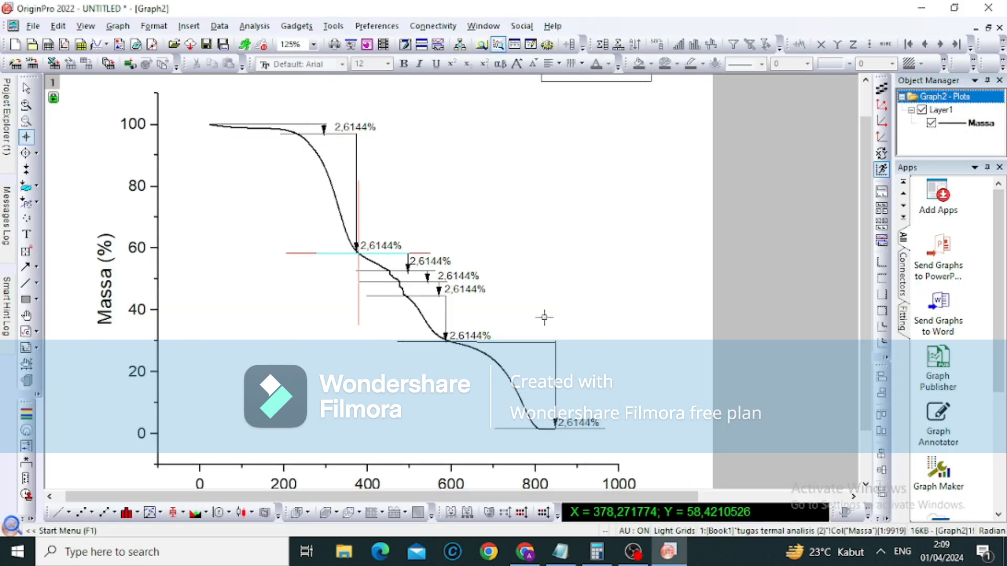
pyautogui.click(596, 551)
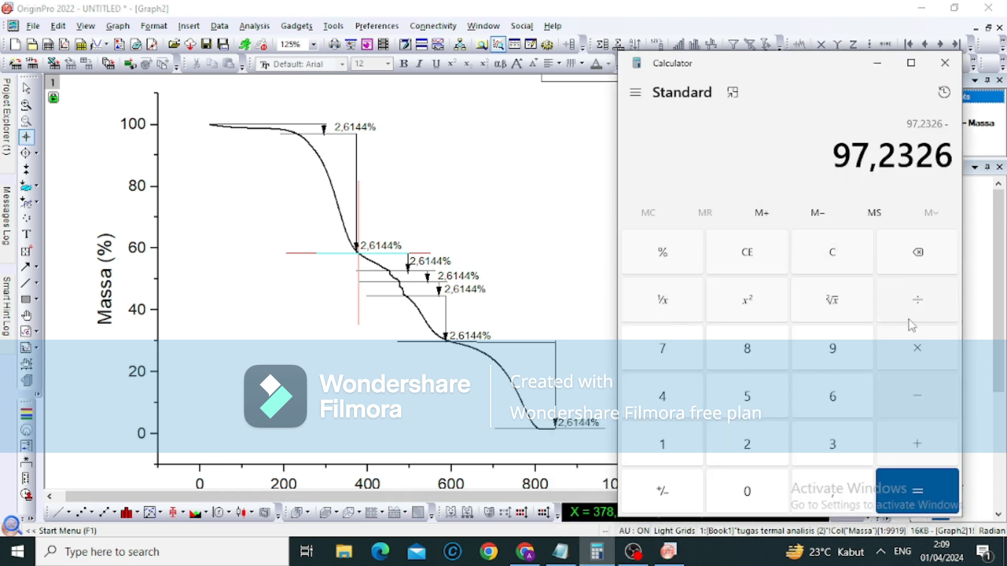
pyautogui.write('5')
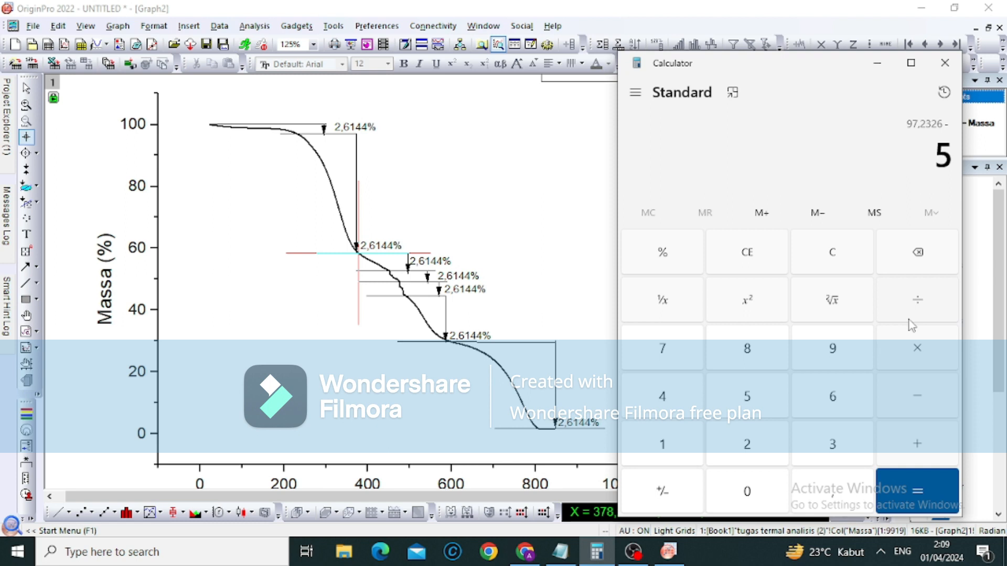
pyautogui.write('8')
pyautogui.moveTo(805, 67); pyautogui.dragTo(194, 58)
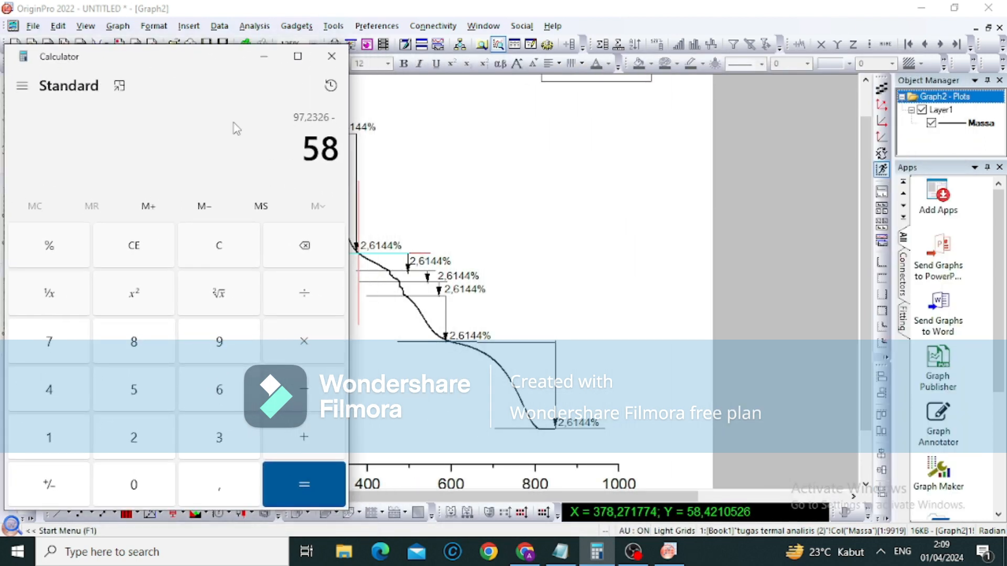
pyautogui.write(',421')
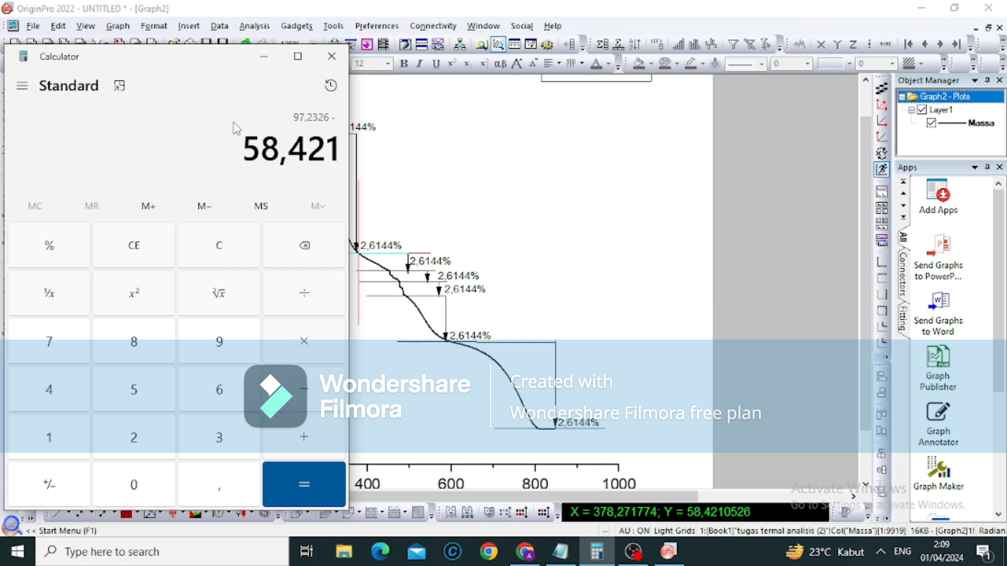
pyautogui.press('Return')
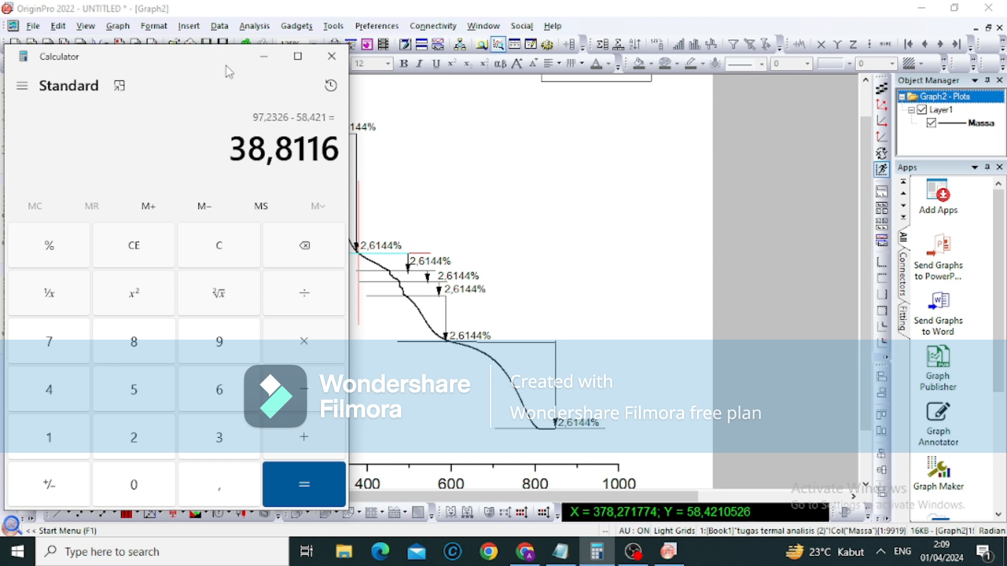
pyautogui.moveTo(226, 72); pyautogui.dragTo(871, 67)
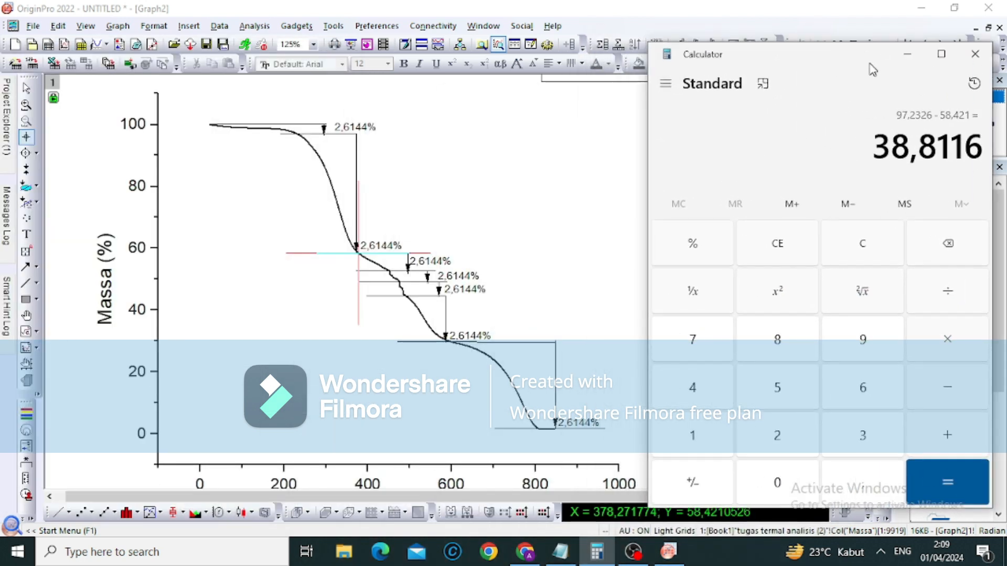
# Change the label at the tip of the 97-to-58 % arrow to 38,8116%.
pyautogui.click(386, 247)
pyautogui.press('Escape')
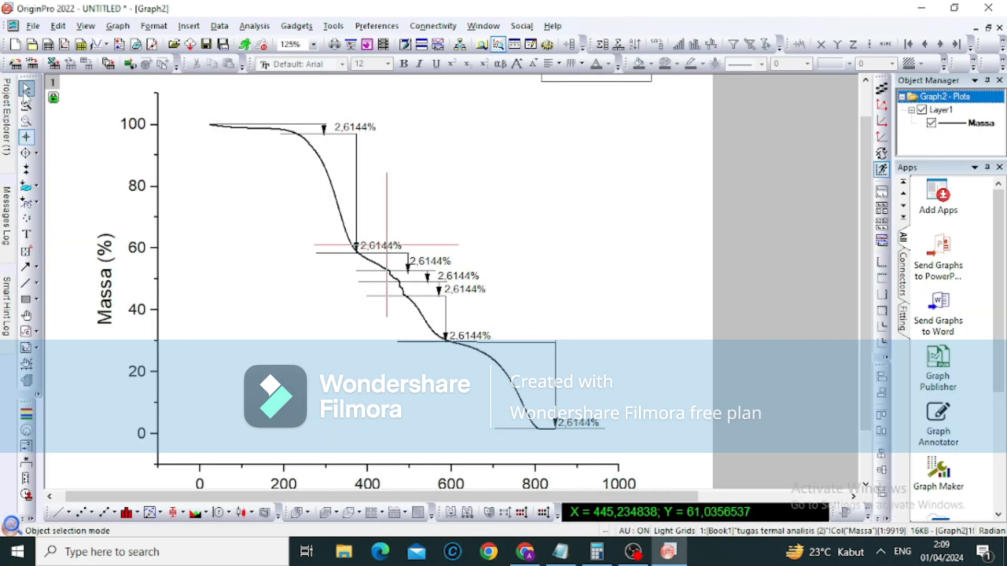
pyautogui.click(385, 248)
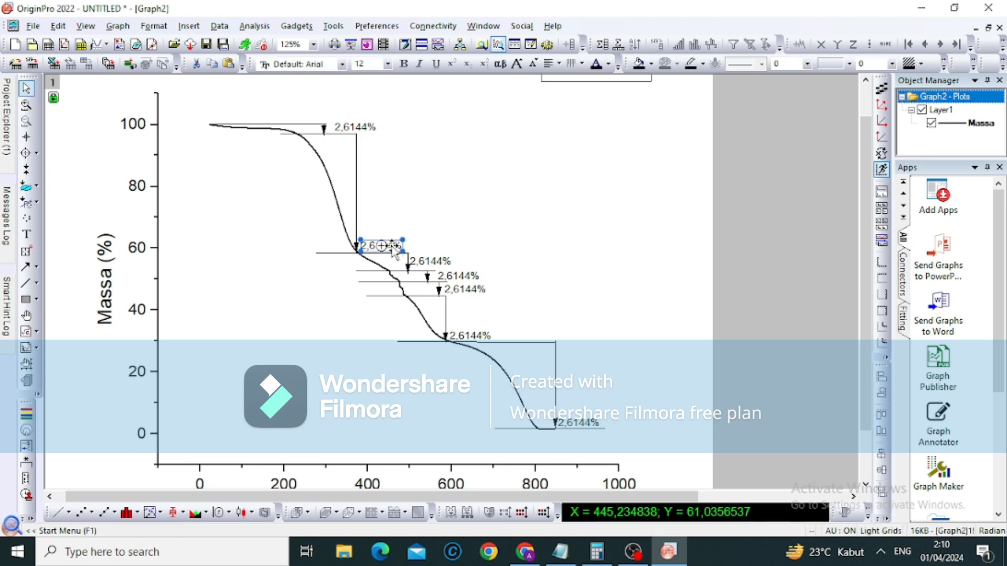
pyautogui.doubleClick(392, 248)
pyautogui.press('BackSpace')
pyautogui.press('BackSpace')
pyautogui.press('BackSpace')
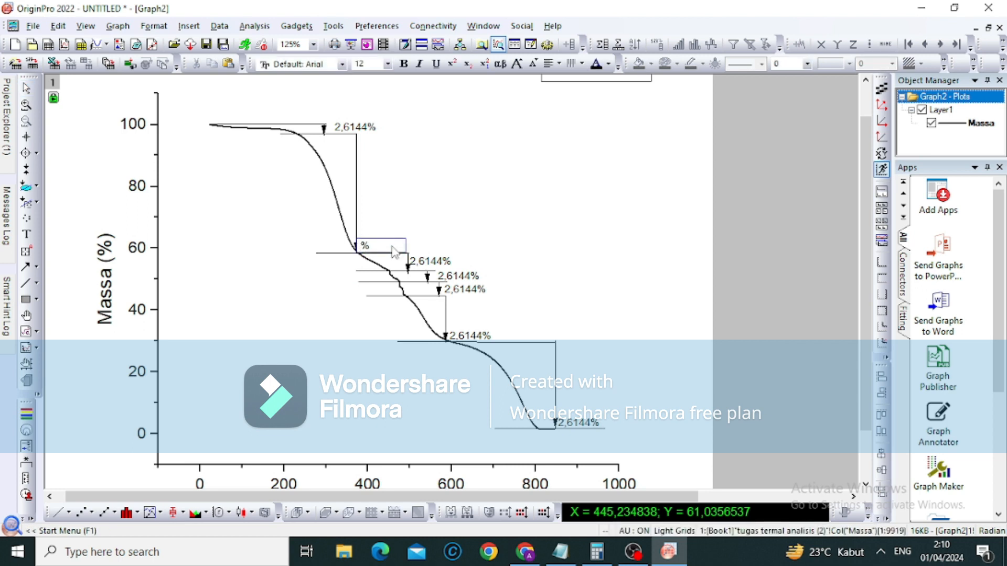
pyautogui.write('38,')
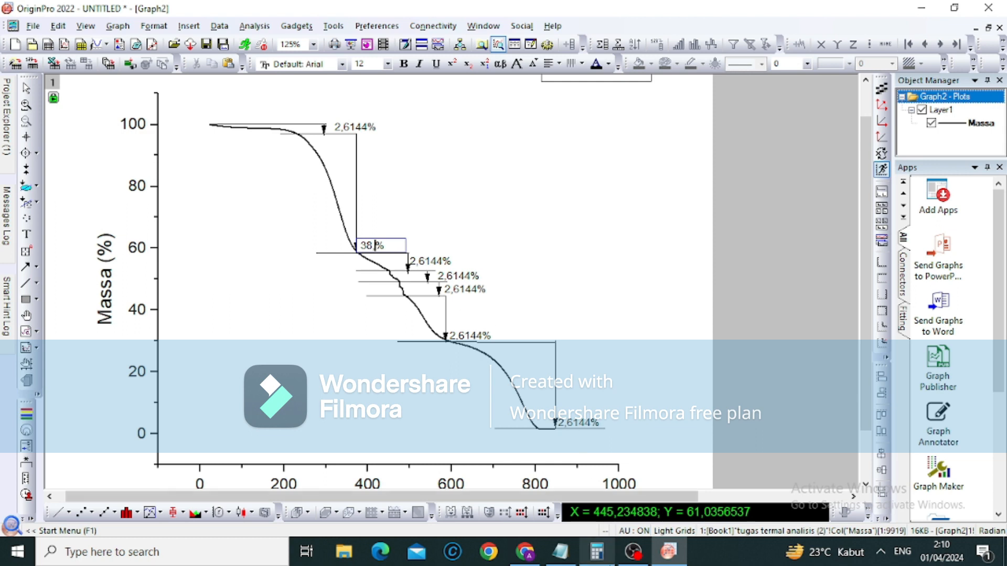
pyautogui.moveTo(597, 552)
pyautogui.write('8116')
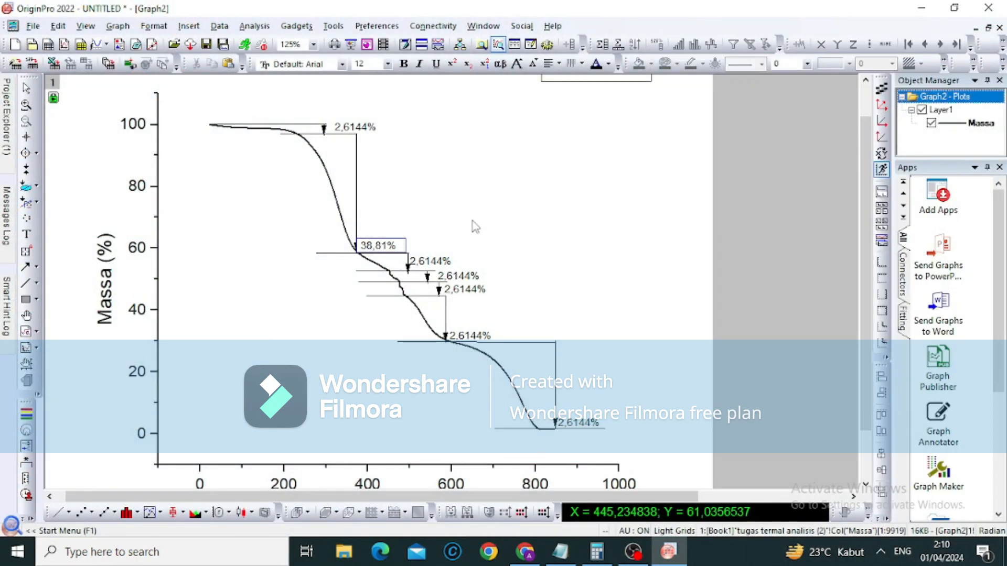
pyautogui.press('Return')
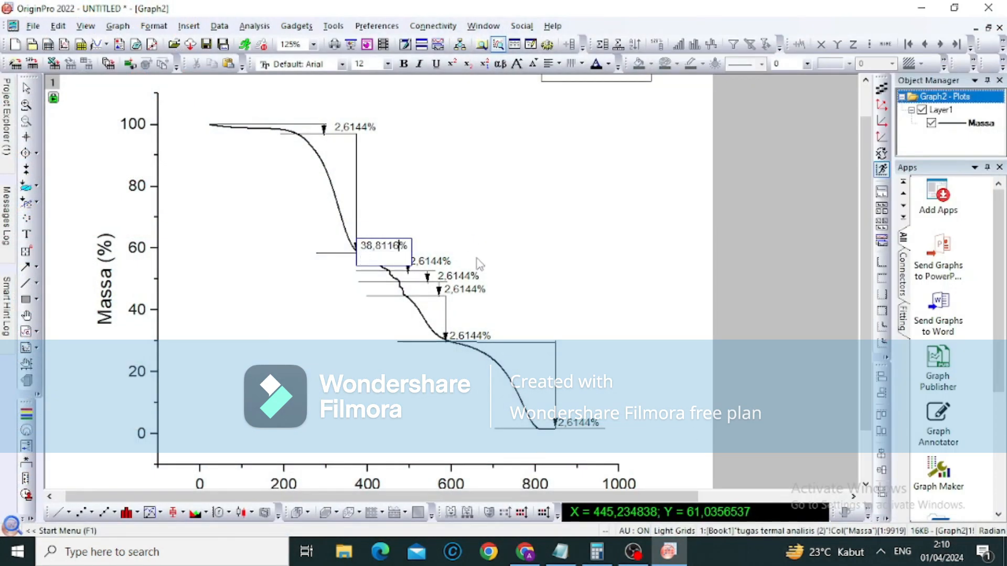
pyautogui.click(430, 262)
# Read the curve's mass at the 52 % marker line in Origin and compute 58,421 - 52,7165 in Calculator.
pyautogui.click(432, 261)
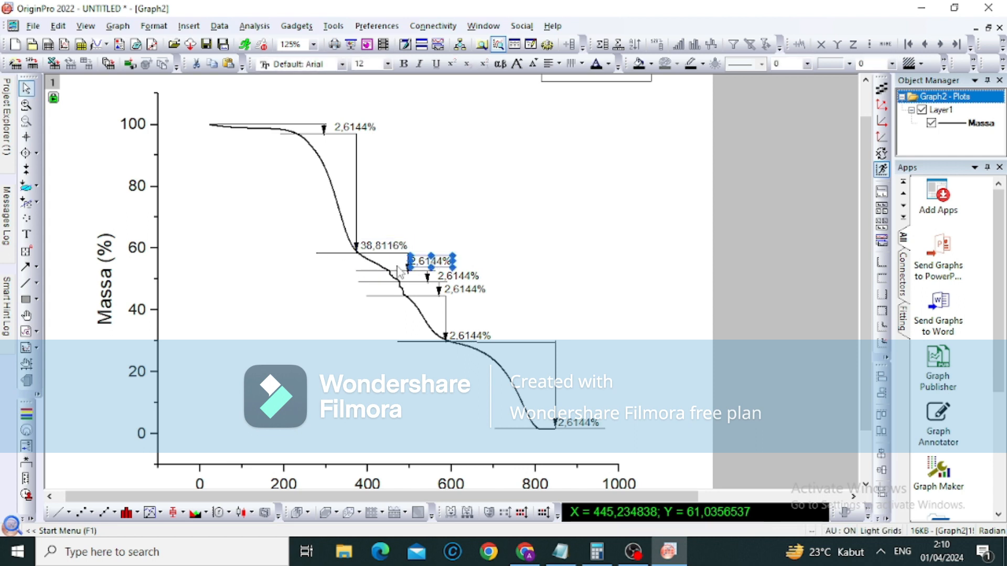
pyautogui.click(604, 558)
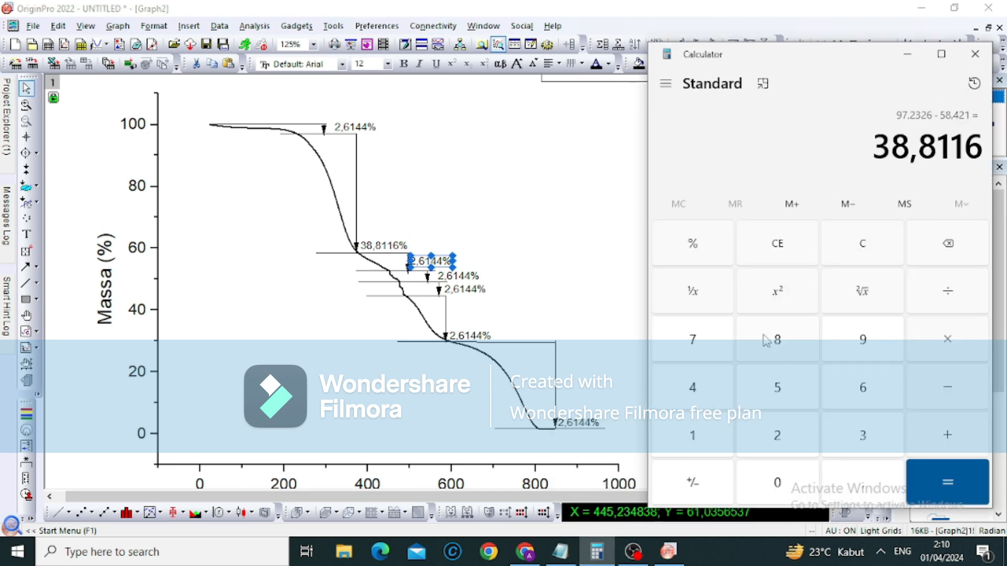
pyautogui.write('58,421')
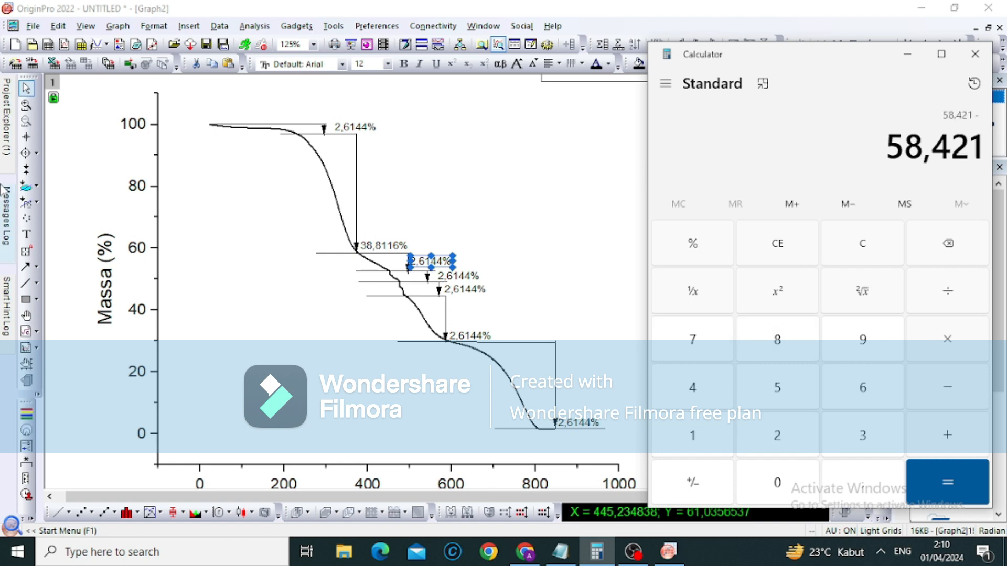
pyautogui.click(26, 137)
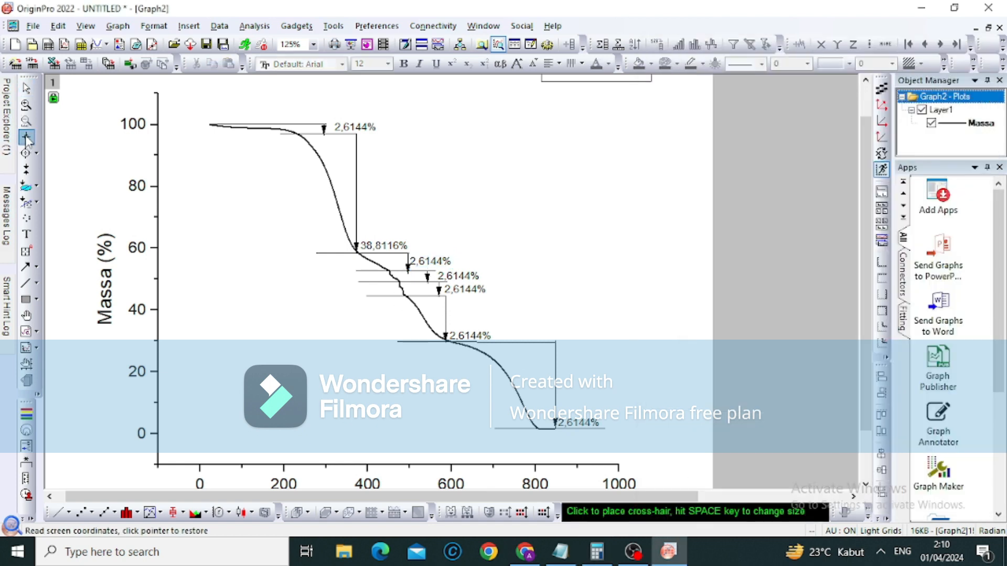
pyautogui.click(389, 272)
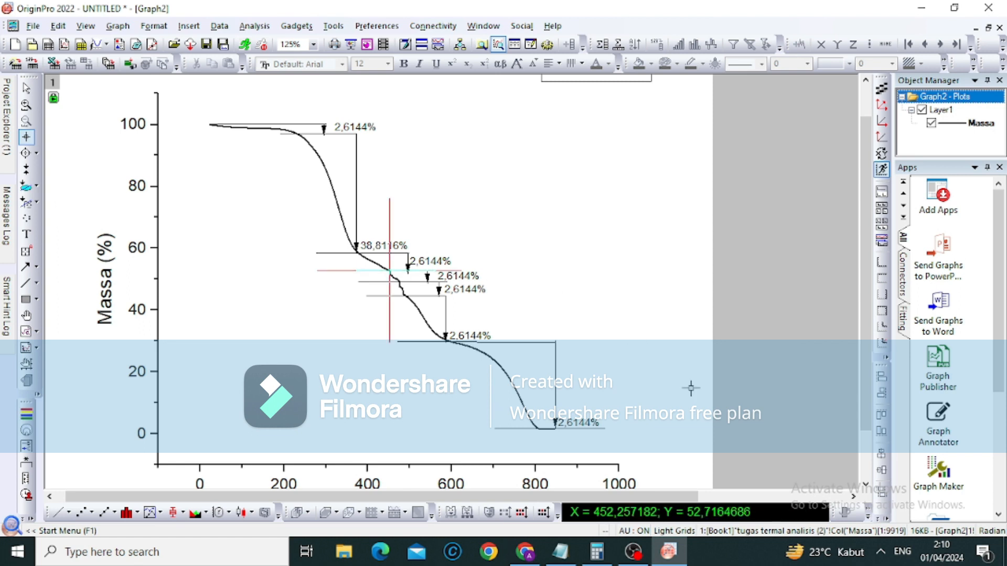
pyautogui.click(597, 552)
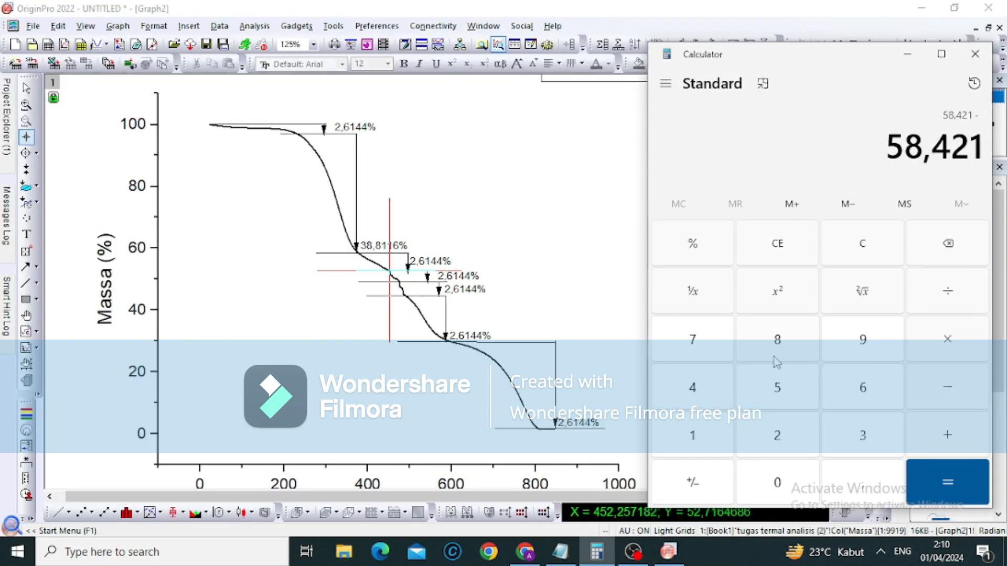
pyautogui.write('52,716')
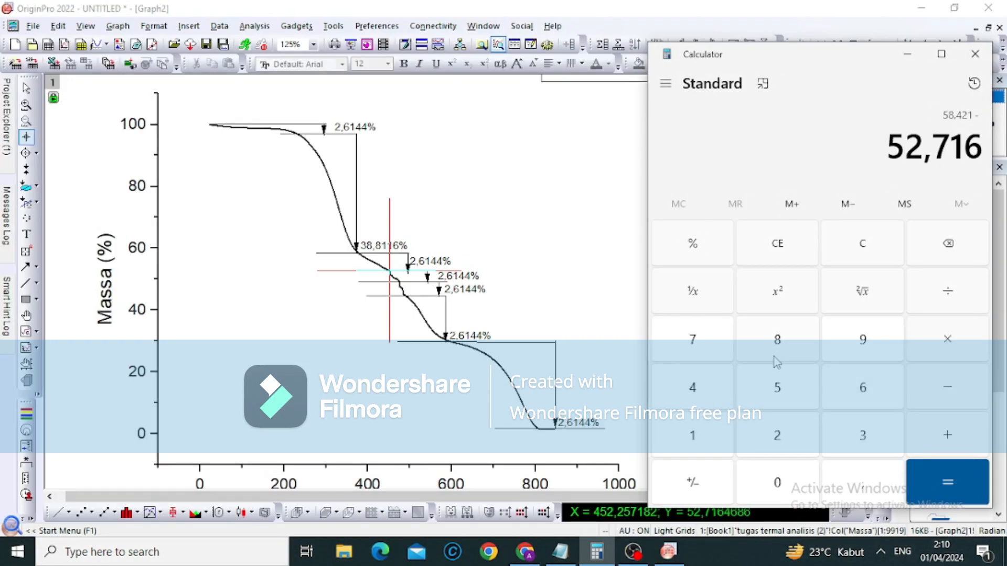
pyautogui.write('5')
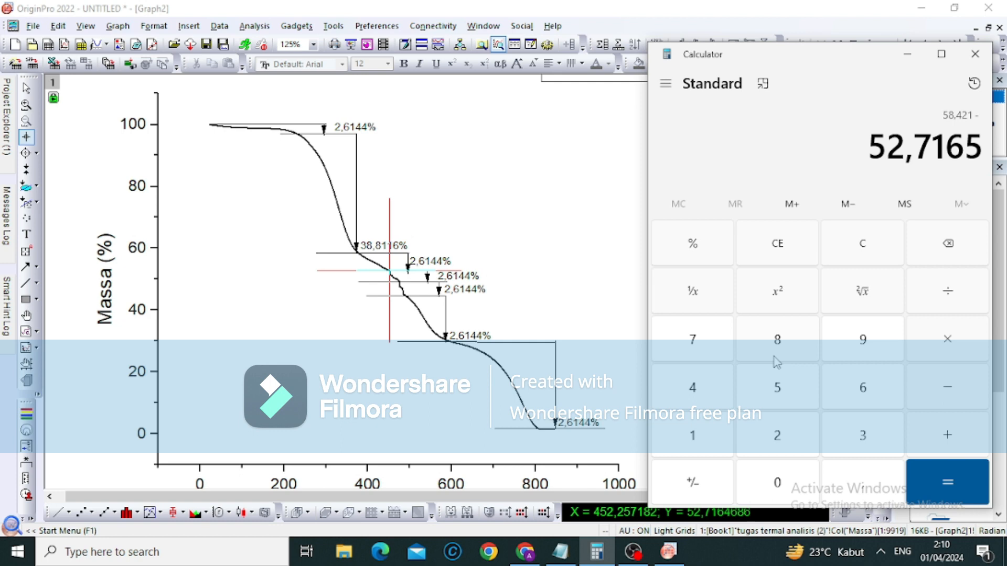
pyautogui.press('Return')
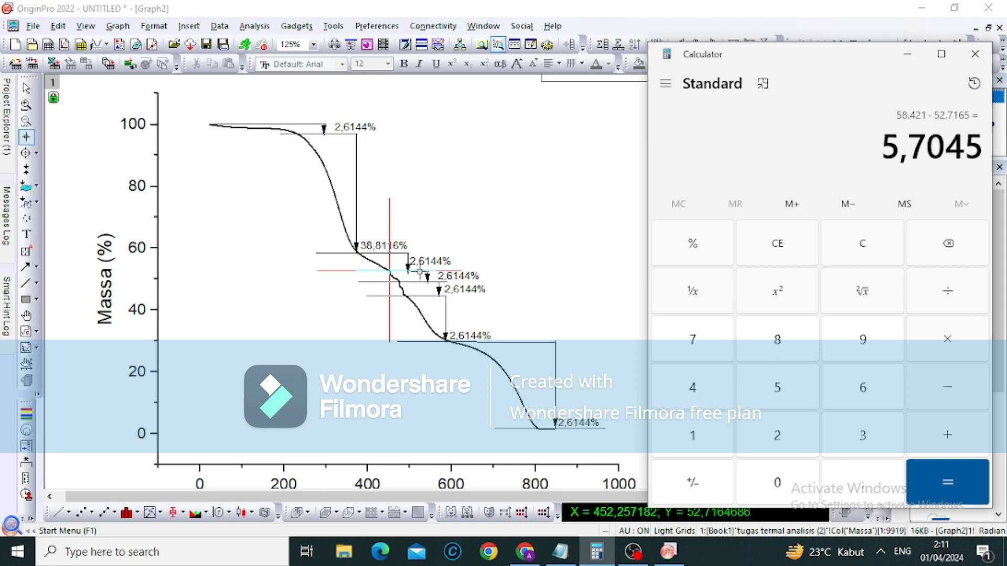
# Switch to Origin and change the label beside the 58-to-52 % arrow to 5,7045%.
pyautogui.click(25, 88)
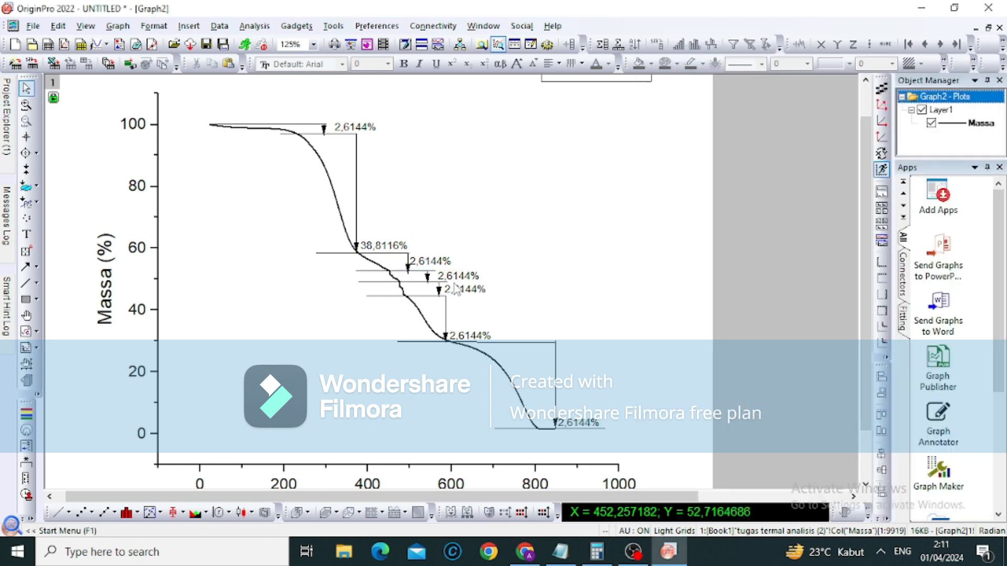
pyautogui.click(429, 261)
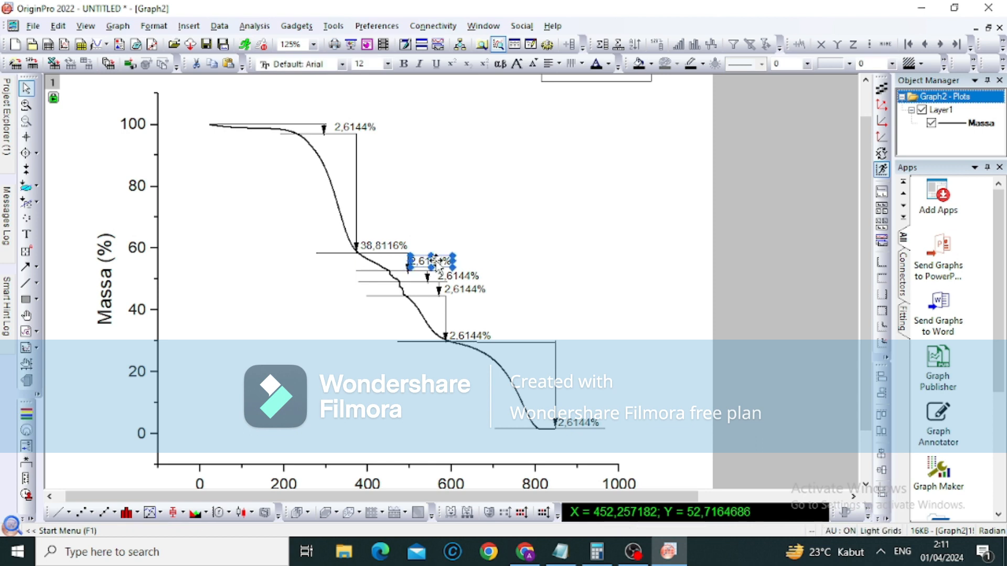
pyautogui.click(437, 263)
pyautogui.press('BackSpace')
pyautogui.press('BackSpace')
pyautogui.press('BackSpace')
pyautogui.press('BackSpace')
pyautogui.press('BackSpace')
pyautogui.press('BackSpace')
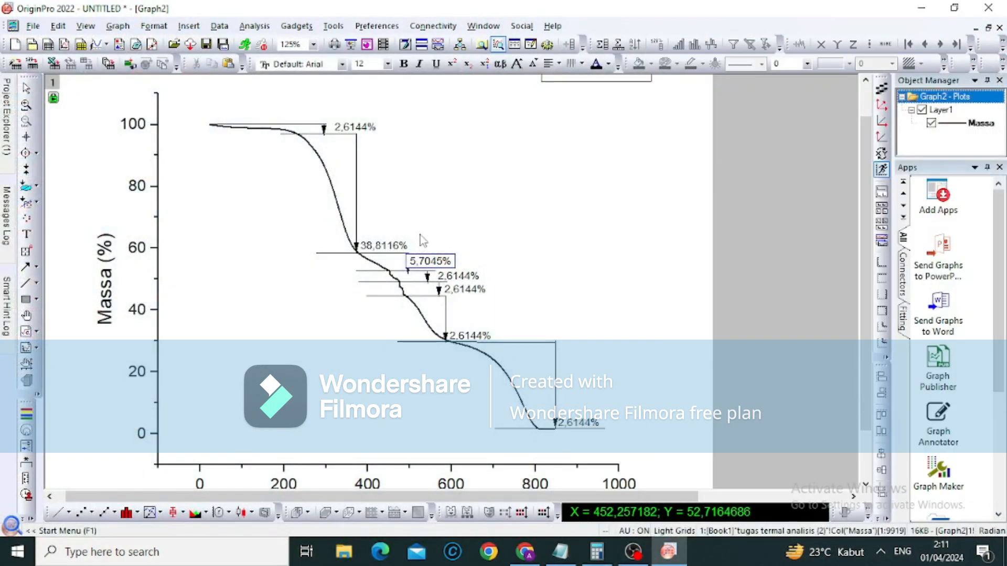
pyautogui.click(449, 278)
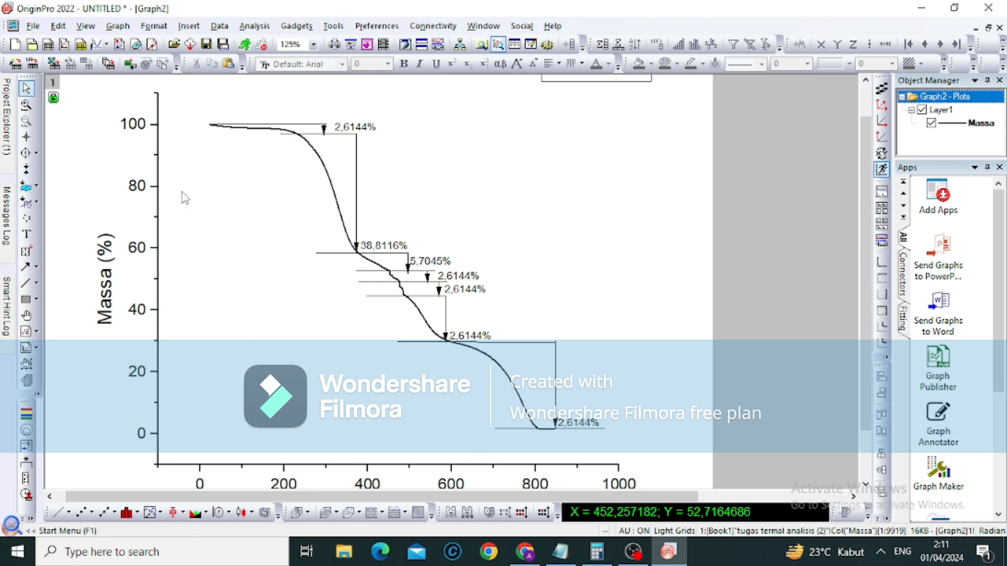
# Switch to Calculator and start a subtraction from 52,7165.
pyautogui.click(603, 558)
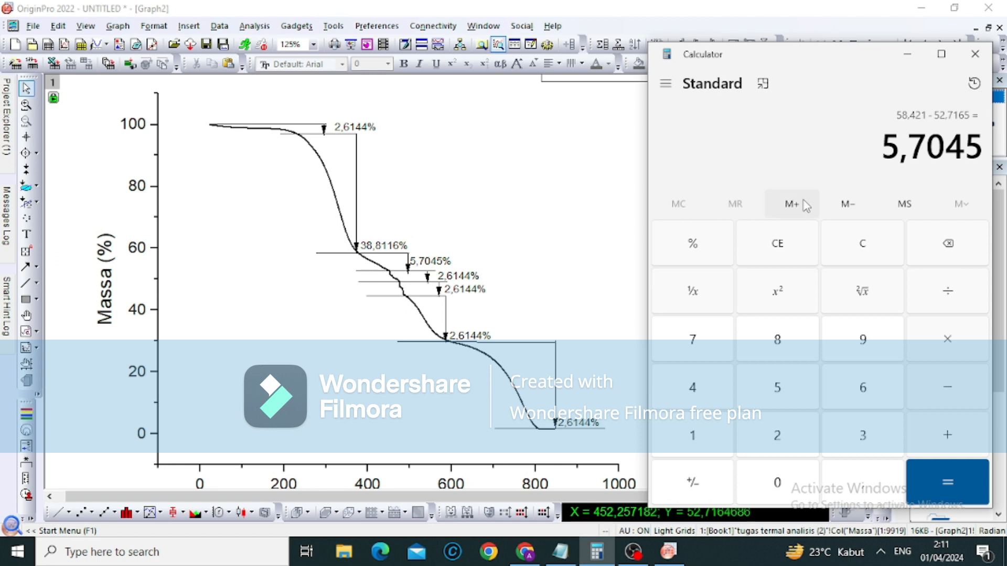
pyautogui.write('52')
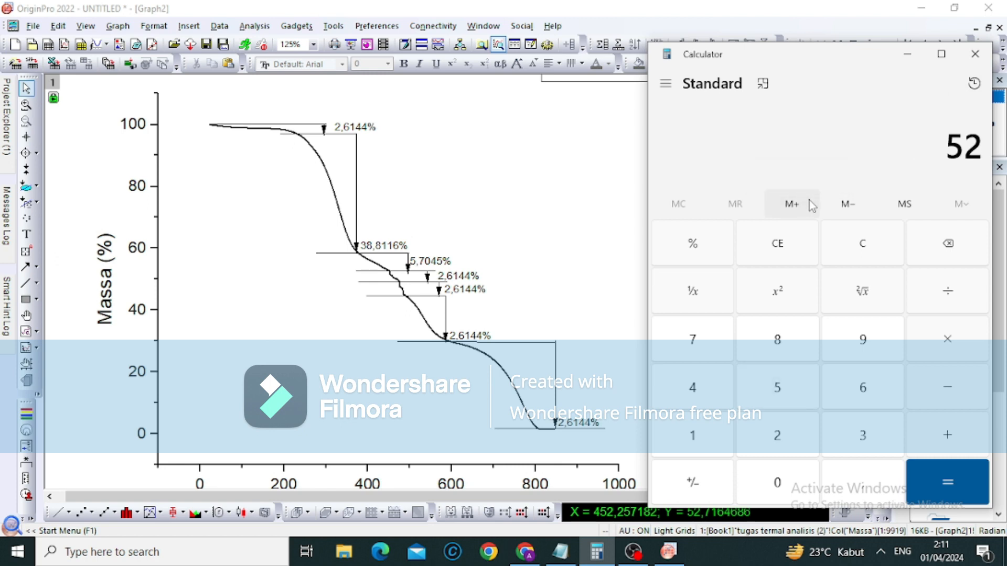
pyautogui.click(941, 54)
pyautogui.write(',')
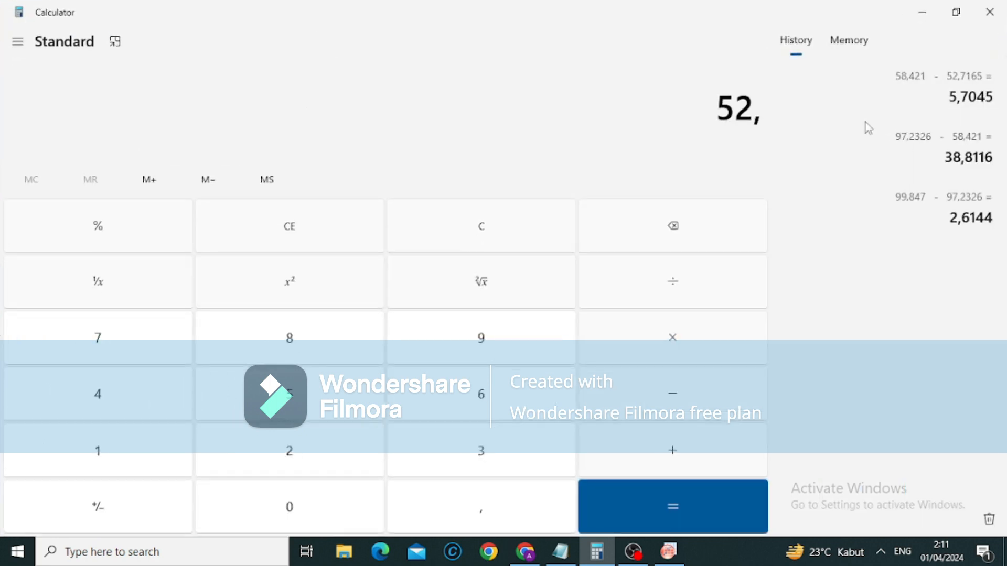
pyautogui.write('7165')
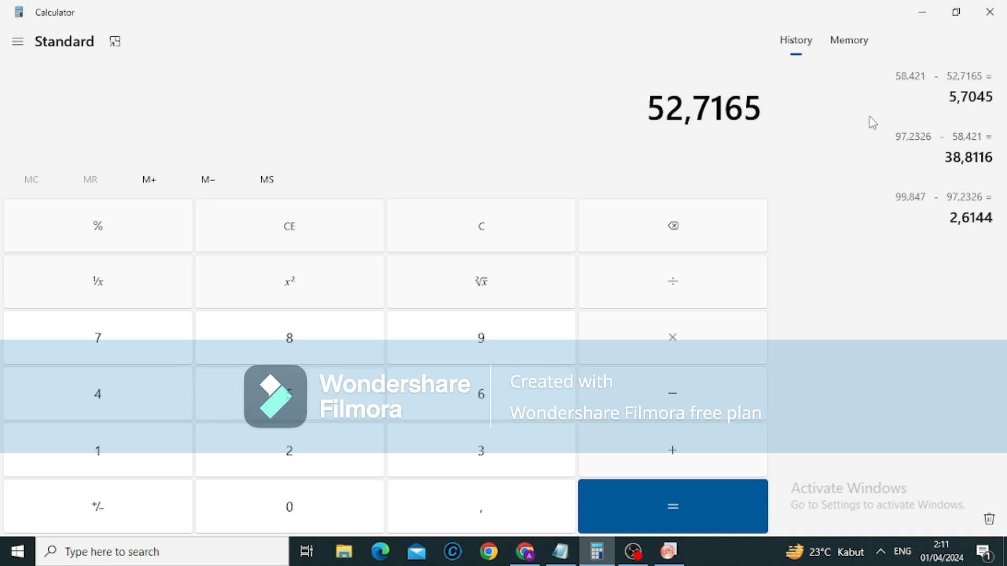
pyautogui.press('-')
pyautogui.click(955, 11)
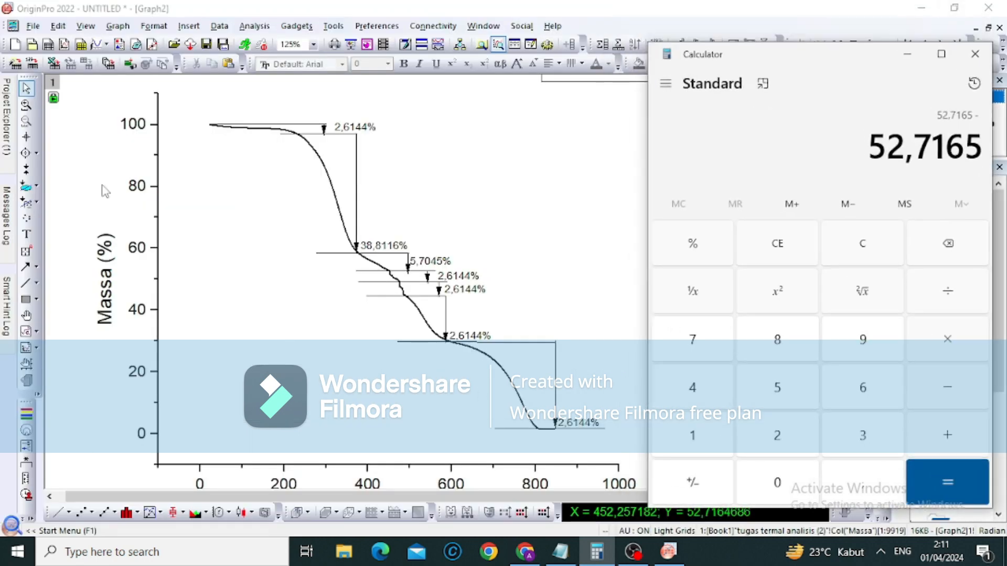
# Read the curve's mass at the 49 % marker line in Origin and subtract 49,117 from 52,7165 in Calculator.
pyautogui.click(26, 136)
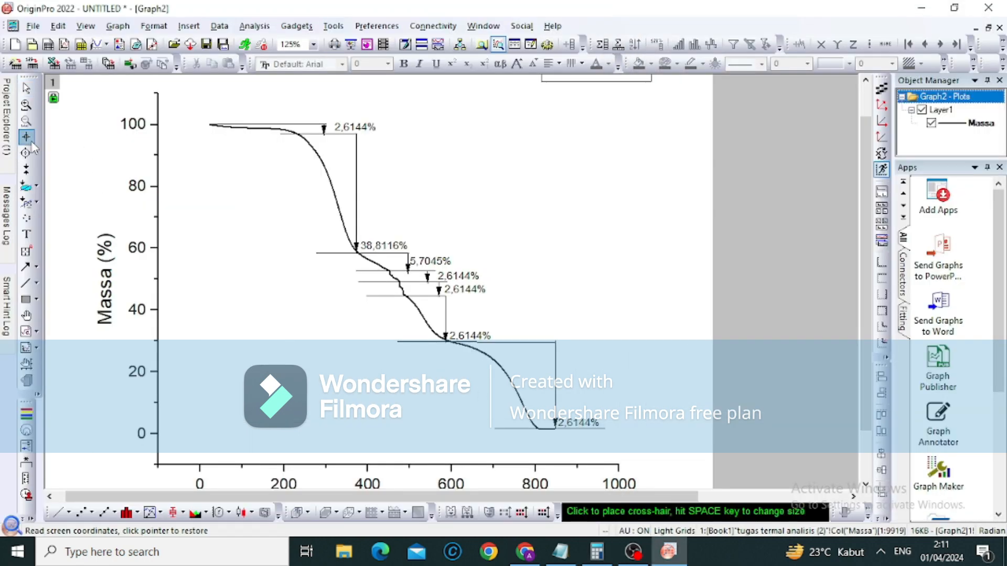
pyautogui.click(399, 281)
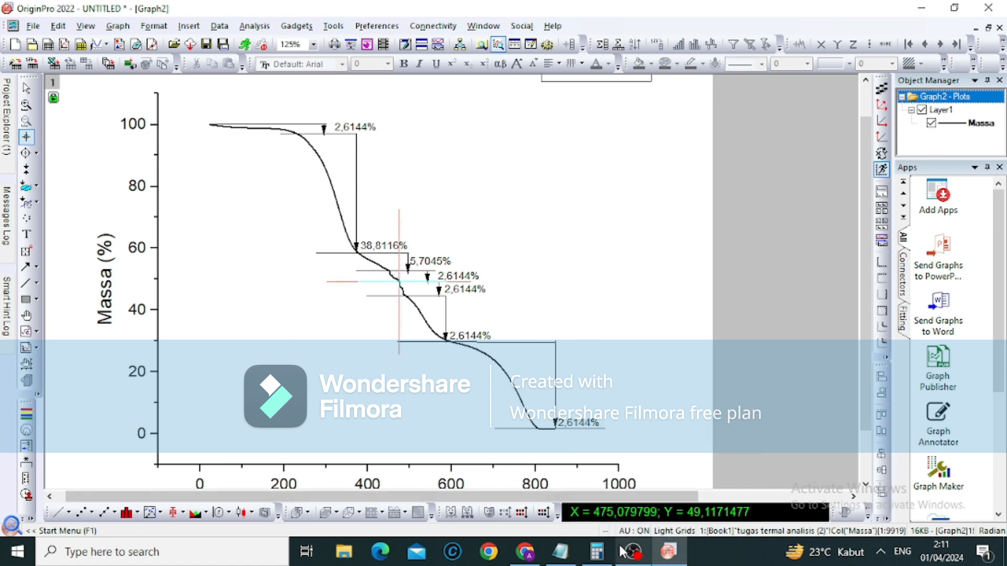
pyautogui.click(596, 551)
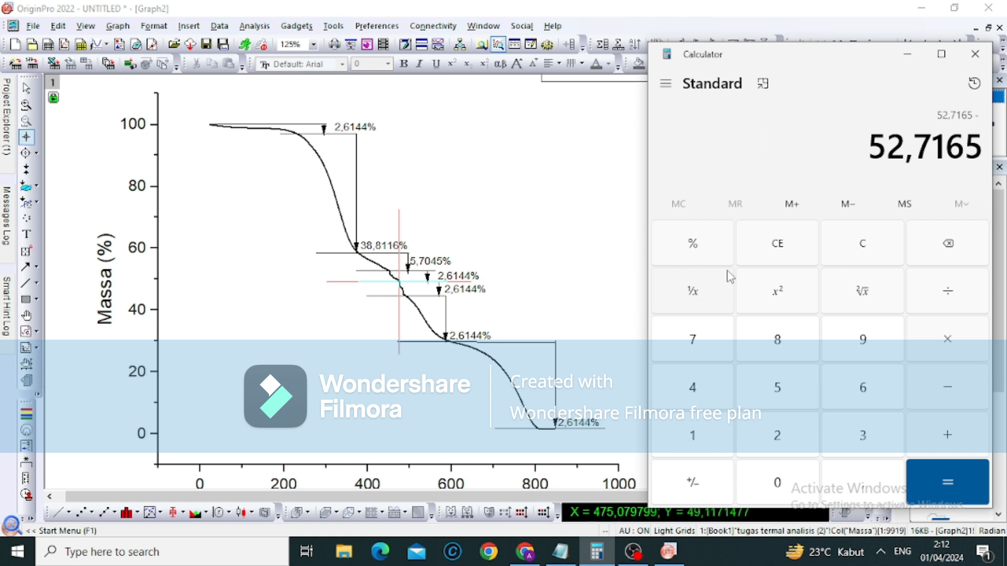
pyautogui.write('49,117')
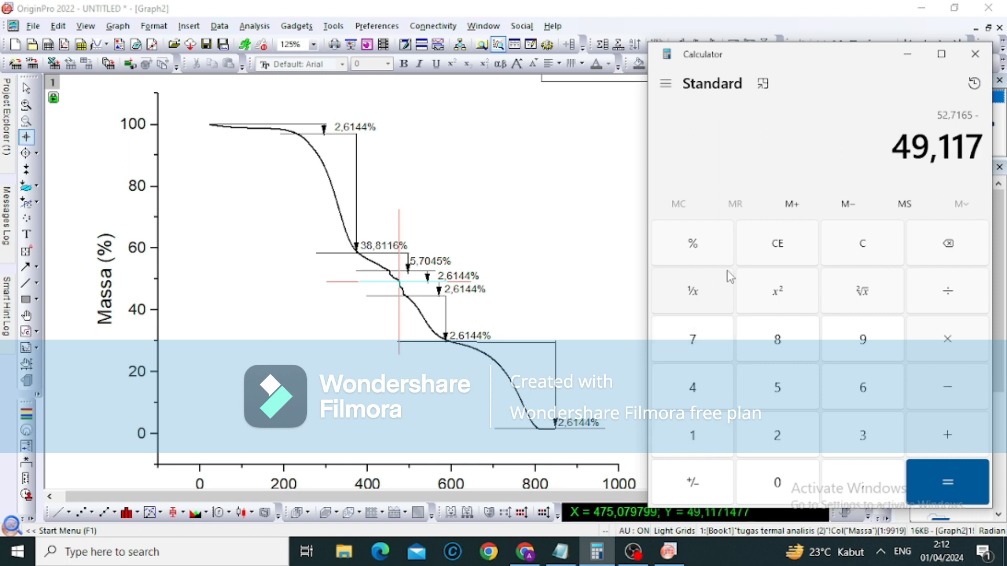
pyautogui.press('Return')
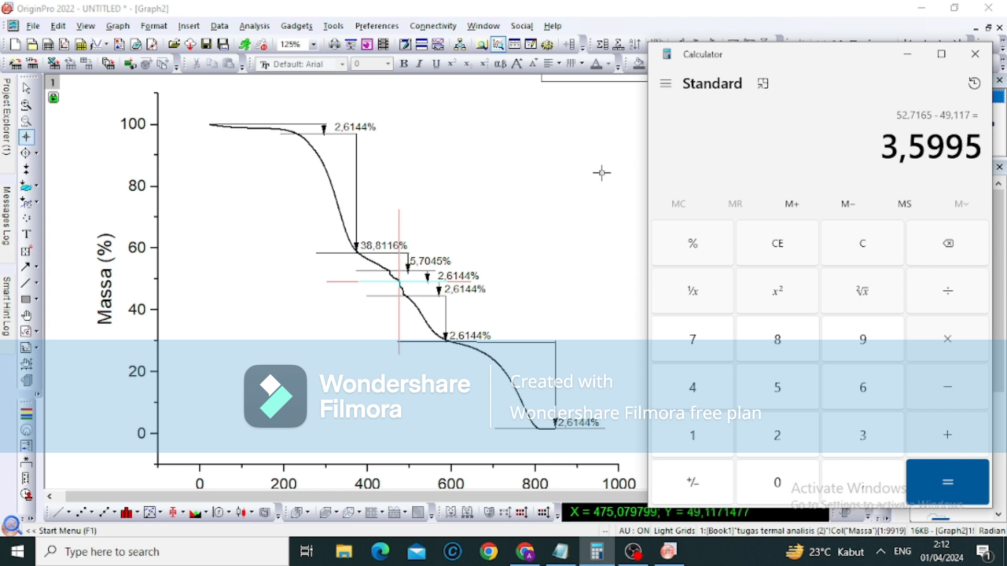
# Switch to Origin and change the label beside the 52-to-49 % arrow to 3,5995%.
pyautogui.click(463, 272)
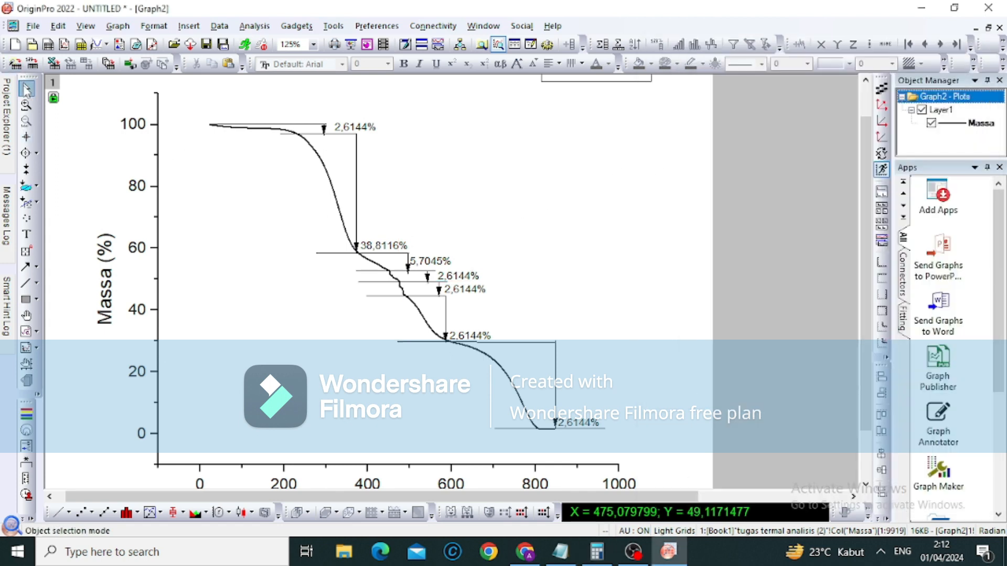
pyautogui.doubleClick(470, 280)
pyautogui.press('BackSpace')
pyautogui.press('BackSpace')
pyautogui.press('BackSpace')
pyautogui.press('BackSpace')
pyautogui.press('BackSpace')
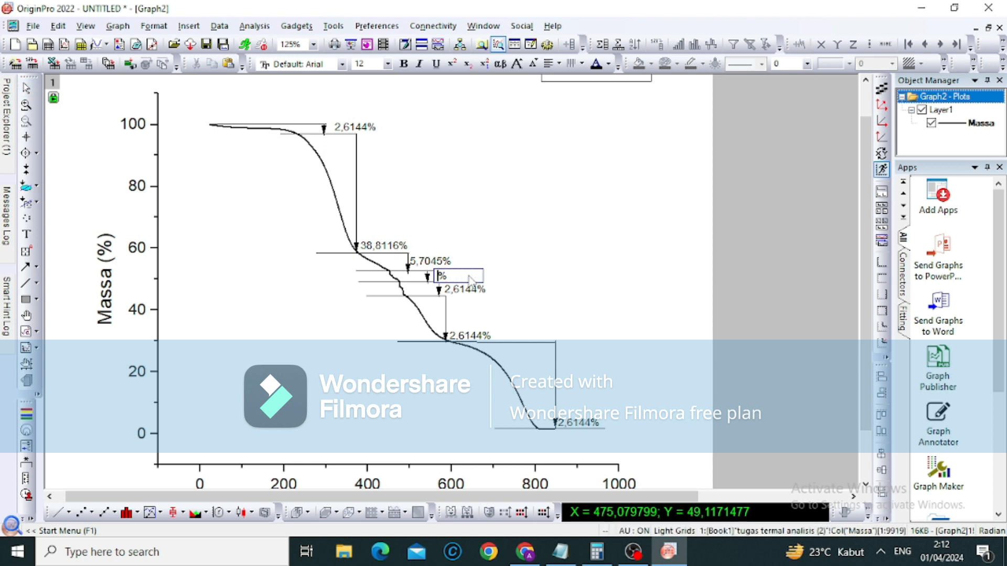
pyautogui.write('3,5995')
pyautogui.moveTo(595, 554)
pyautogui.click(595, 493)
pyautogui.click(467, 295)
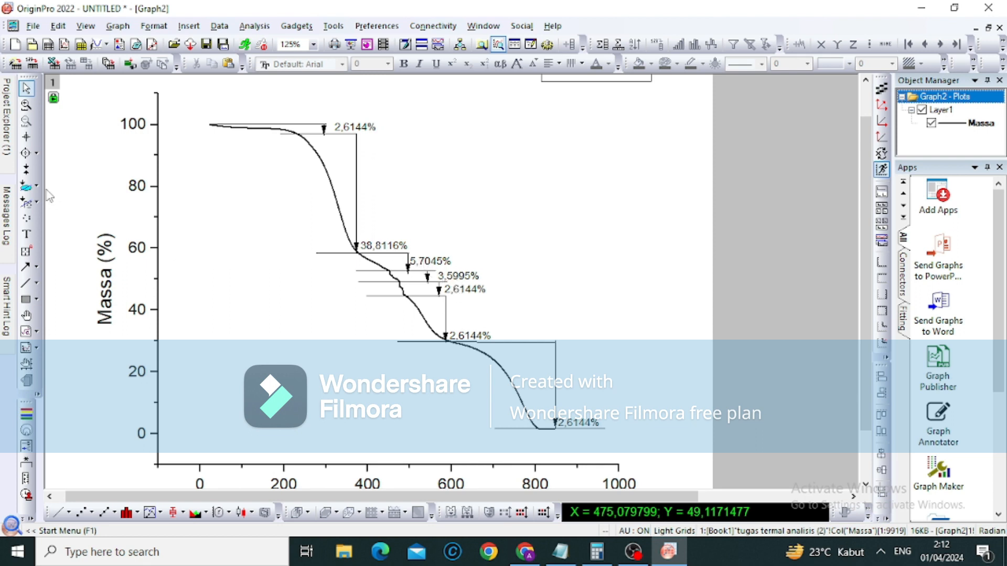
# Read the curve's mass at the 44 % marker line in Origin and compute 49,117 - 44,601 in Calculator.
pyautogui.click(26, 137)
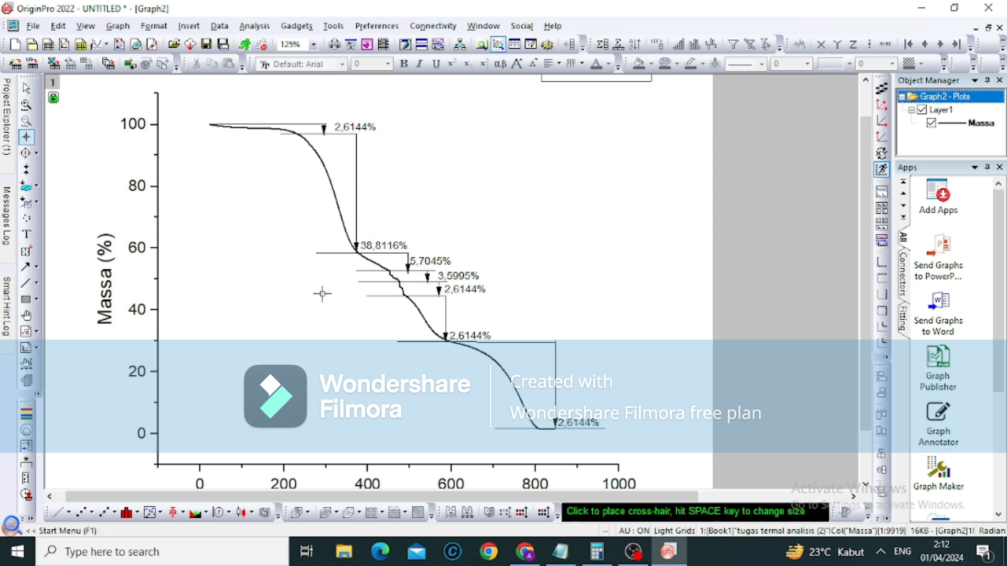
pyautogui.click(405, 297)
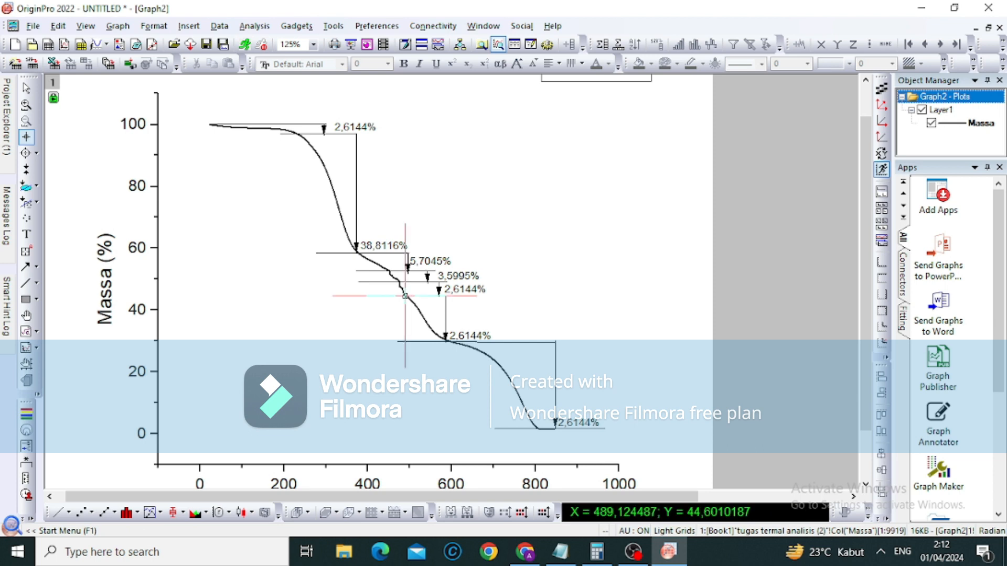
pyautogui.click(607, 555)
pyautogui.write('49,117')
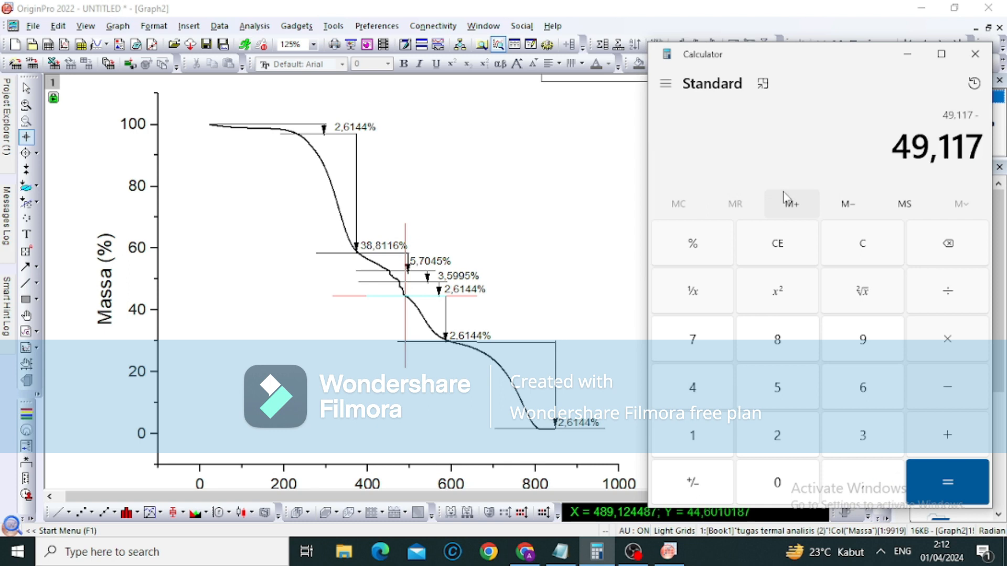
pyautogui.write('44,6')
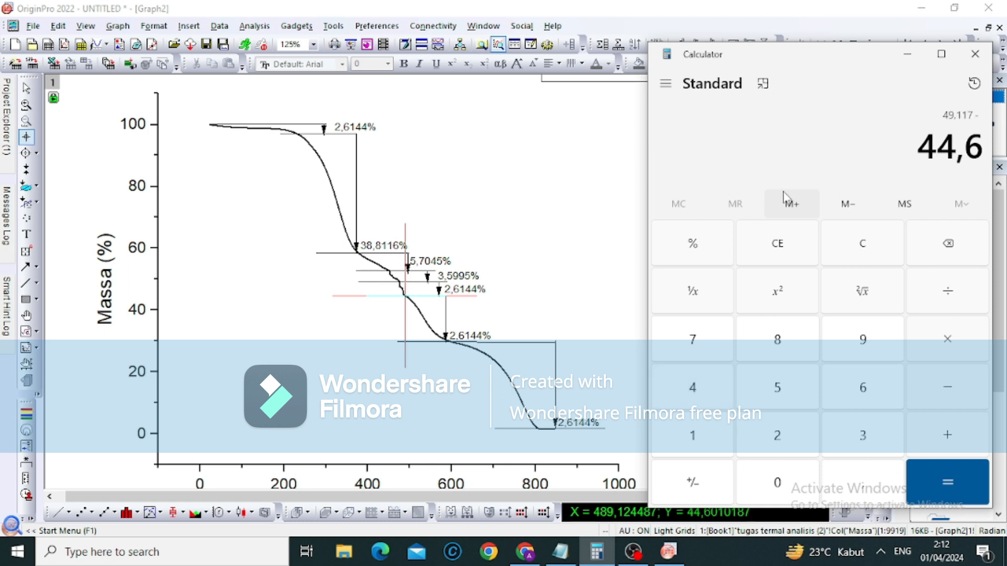
pyautogui.write('01')
pyautogui.press('Return')
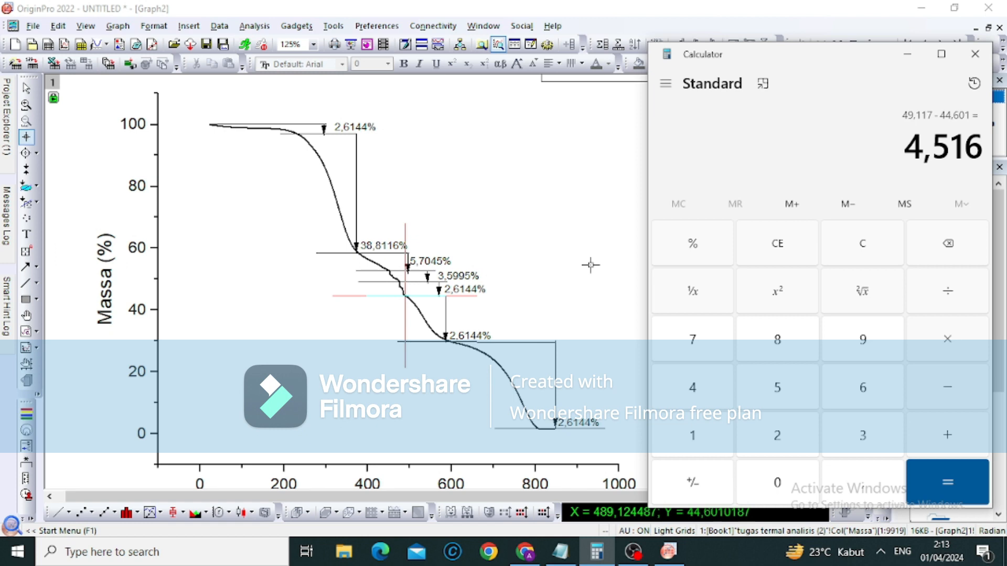
# Switch to Origin and change the label beside the 49-to-44 % arrow to 4,516%.
pyautogui.click(473, 293)
pyautogui.press('BackSpace')
pyautogui.press('BackSpace')
pyautogui.press('BackSpace')
pyautogui.press('BackSpace')
pyautogui.press('BackSpace')
pyautogui.press('BackSpace')
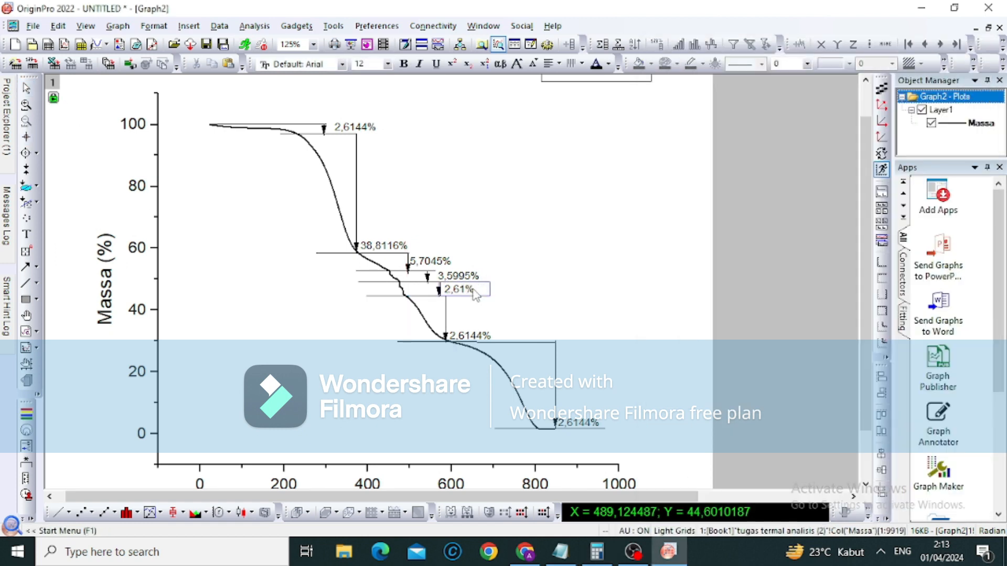
pyautogui.write('4,516')
pyautogui.click(474, 342)
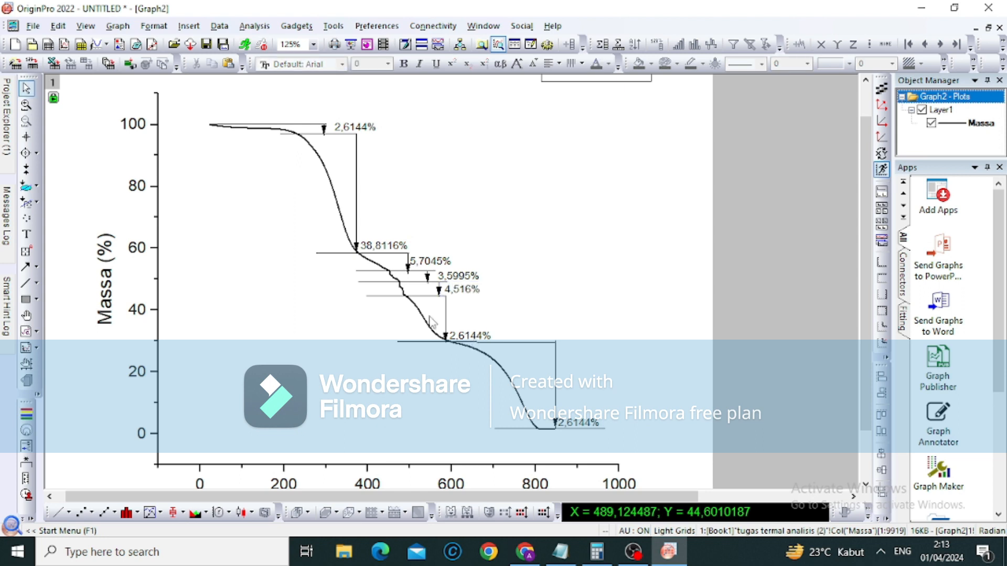
# Read the curve's mass at the marker line just below 30 % in Origin and compute 44,601 - 29,83 in Calculator.
pyautogui.click(26, 137)
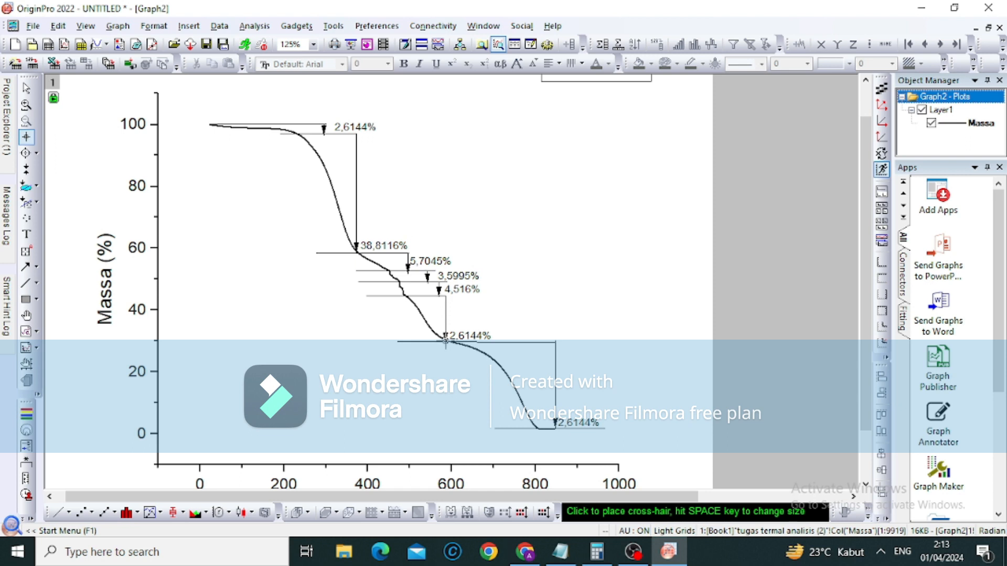
pyautogui.click(448, 341)
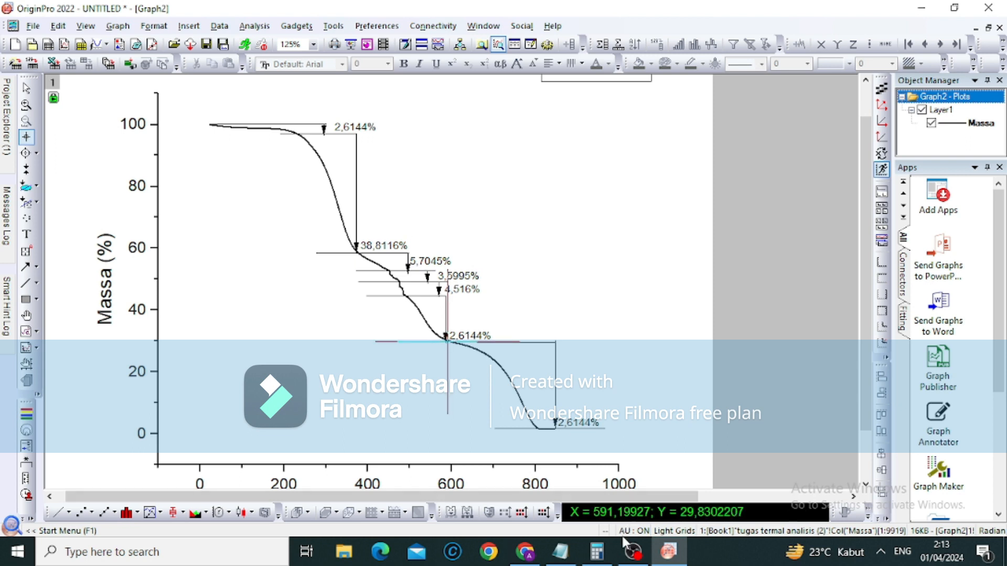
pyautogui.moveTo(664, 549)
pyautogui.moveTo(597, 551)
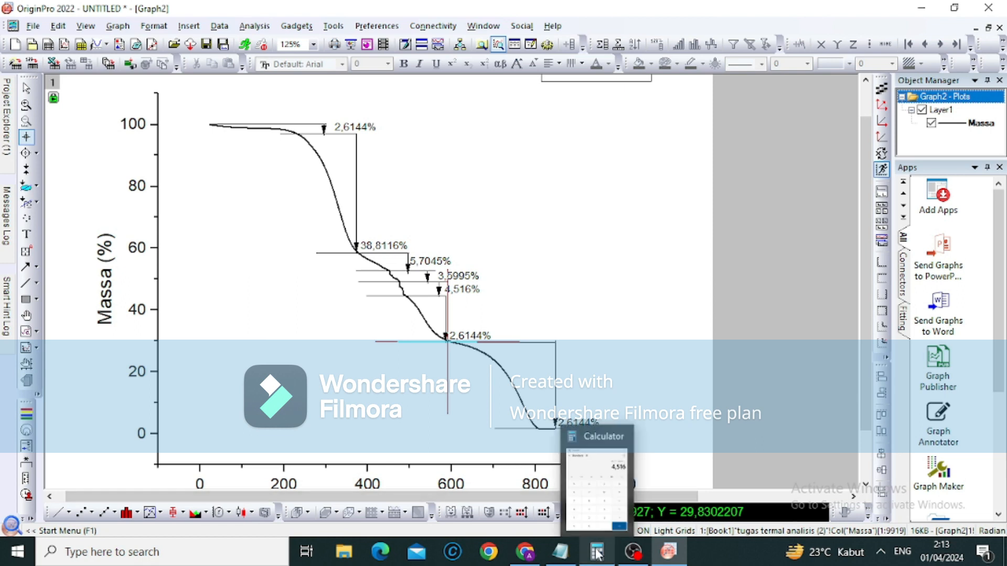
pyautogui.click(593, 494)
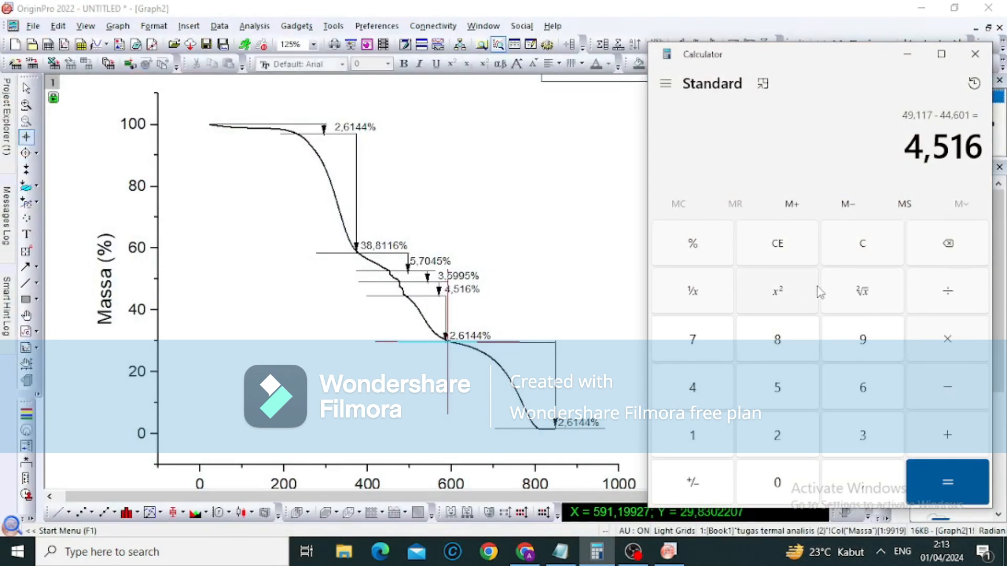
pyautogui.write('44,')
pyautogui.click(941, 54)
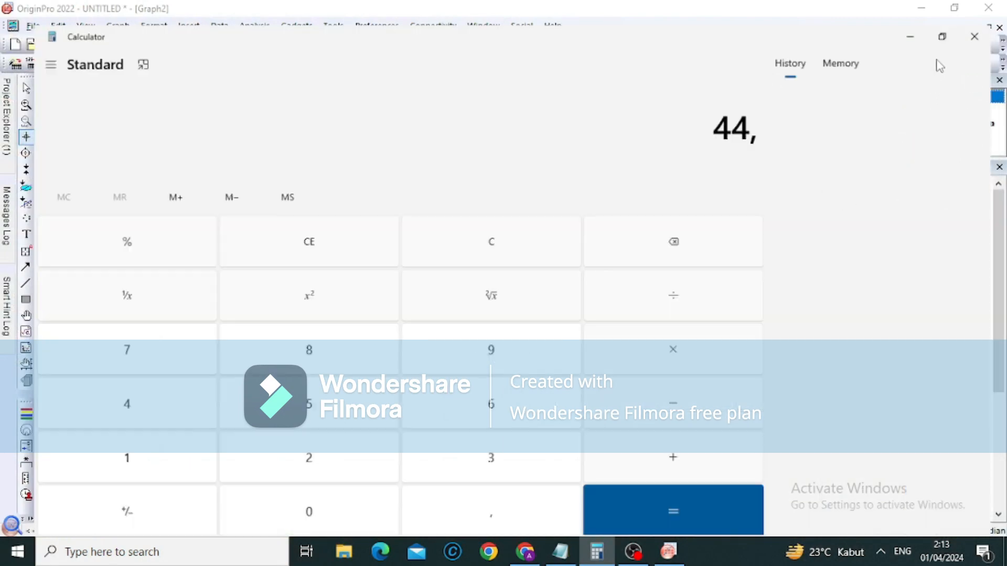
pyautogui.write('601 -')
pyautogui.click(956, 12)
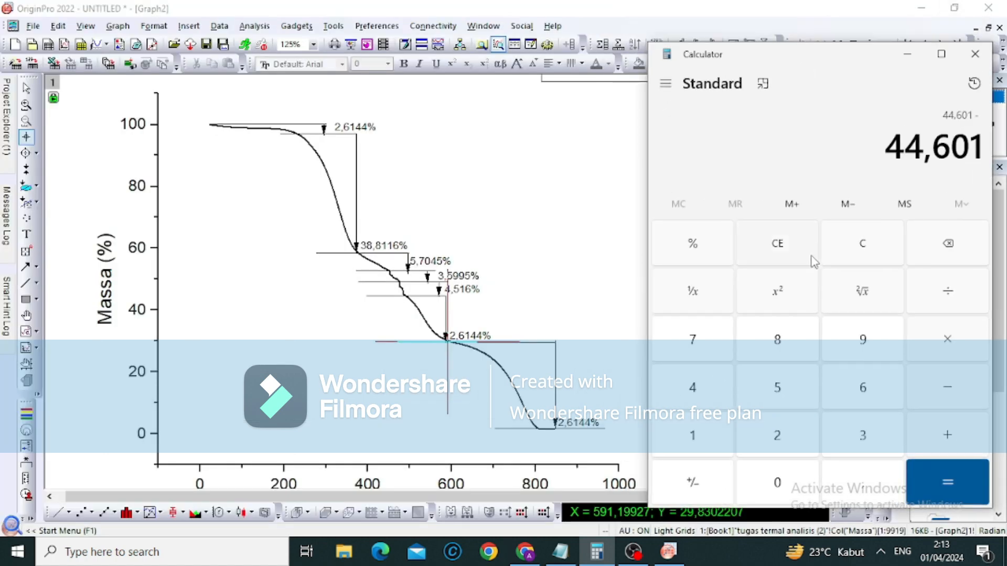
pyautogui.write('29,83')
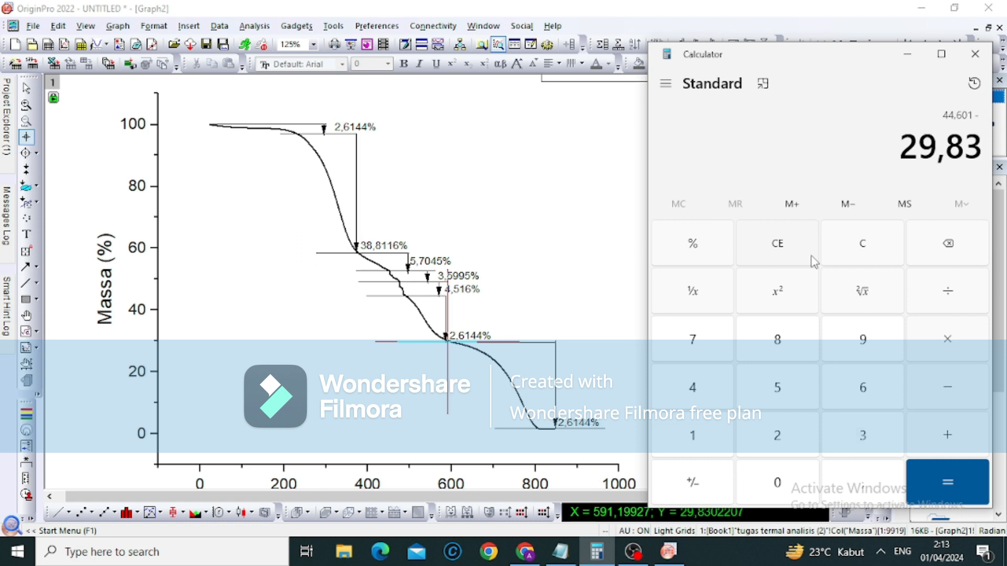
pyautogui.write('0')
pyautogui.press('Return')
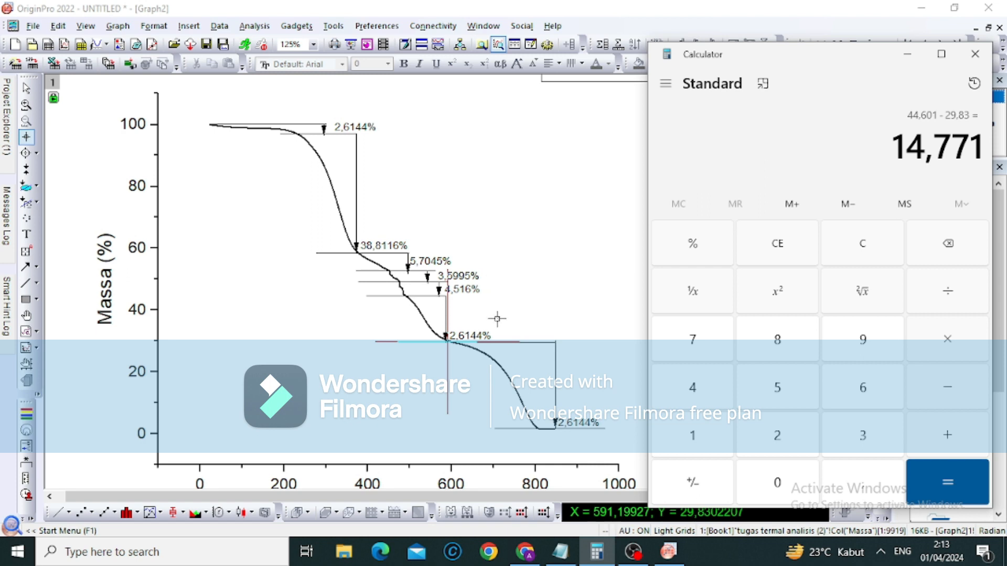
# Switch to Origin and change the label at the tip of the 44-to-29 % arrow to 14,771%.
pyautogui.click(27, 90)
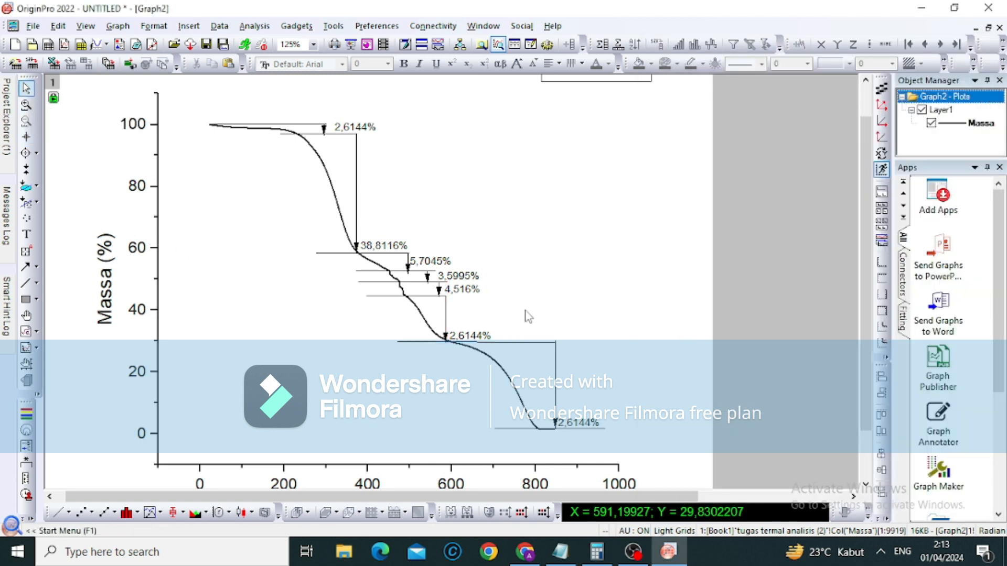
pyautogui.click(477, 337)
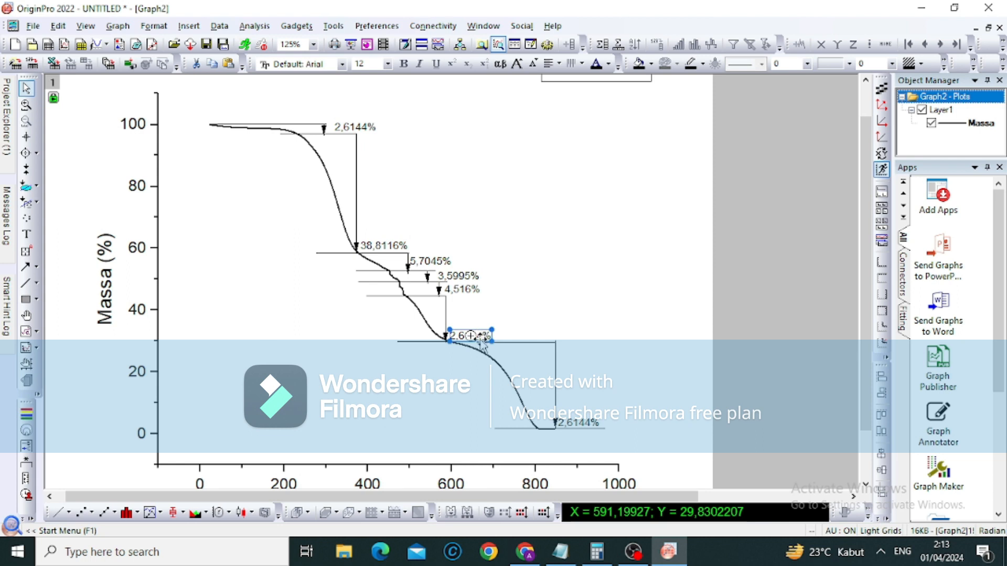
pyautogui.click(483, 338)
pyautogui.press('BackSpace')
pyautogui.press('BackSpace')
pyautogui.press('BackSpace')
pyautogui.press('BackSpace')
pyautogui.press('BackSpace')
pyautogui.press('BackSpace')
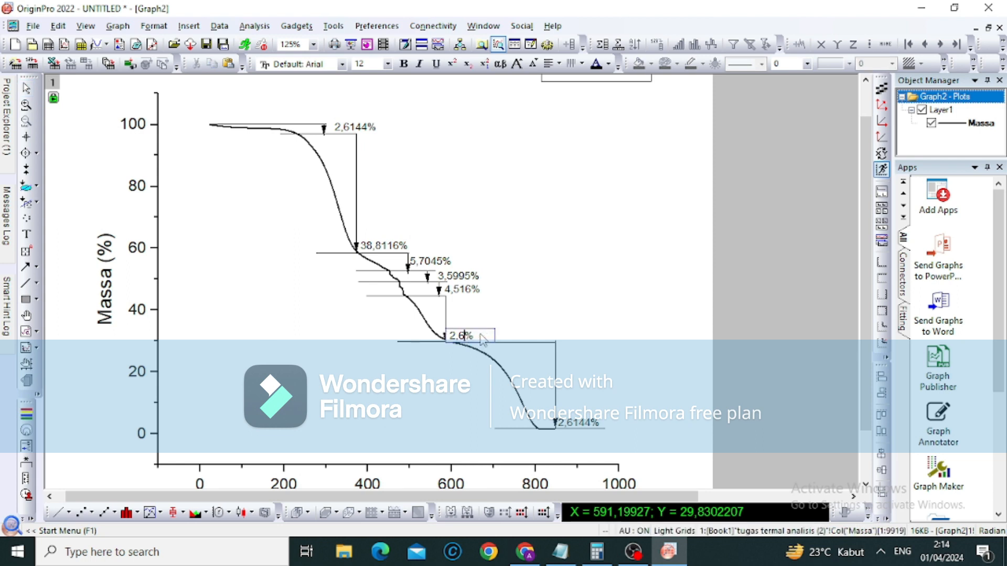
pyautogui.write('14,771')
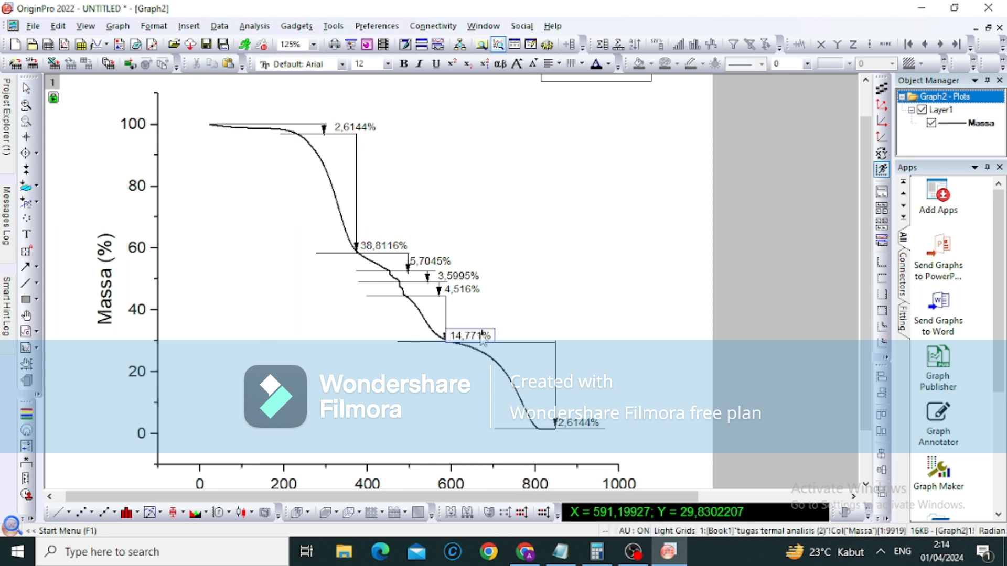
# Read the mass on the curve at the lowest marker line, near 800 °C.
pyautogui.click(26, 154)
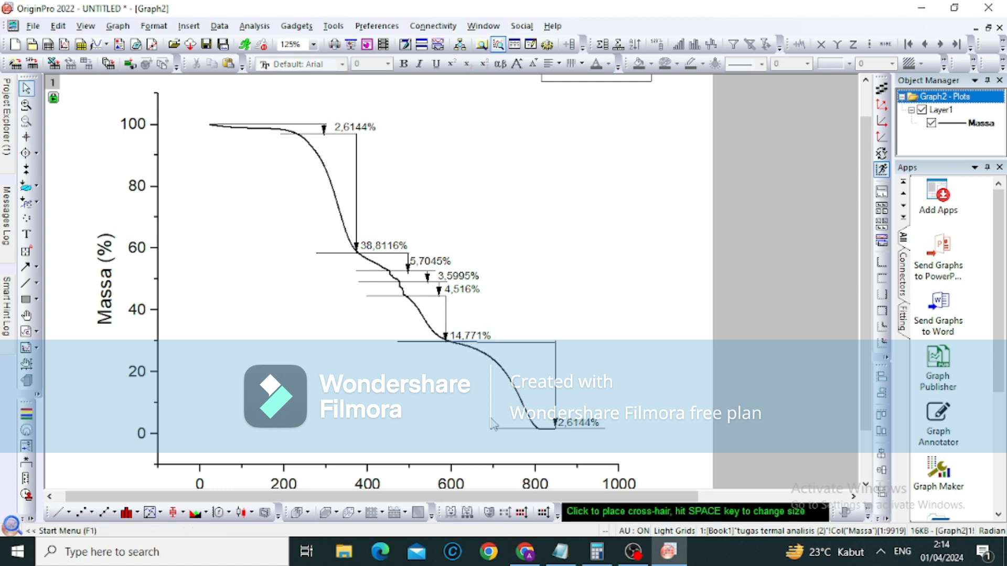
pyautogui.click(27, 137)
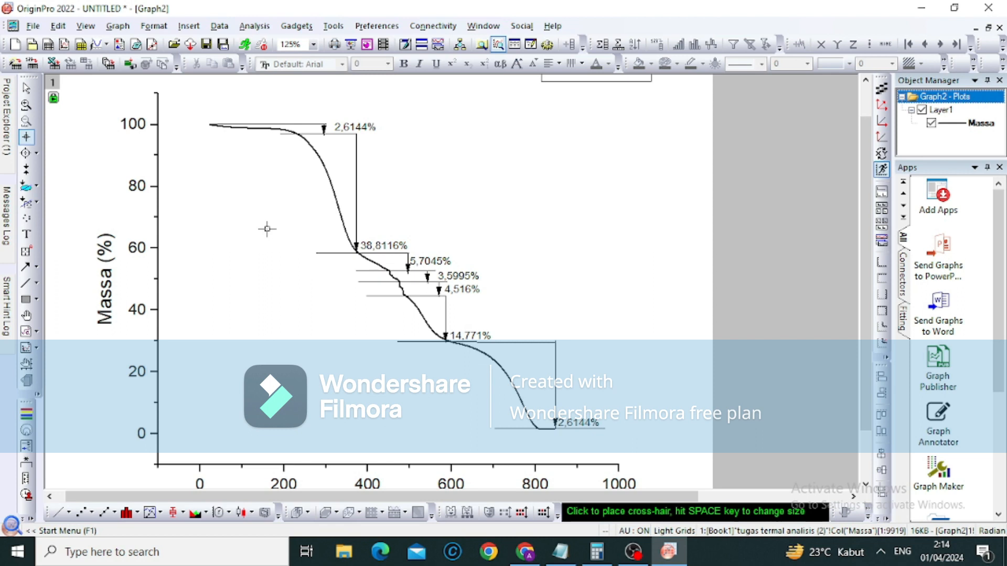
pyautogui.click(538, 429)
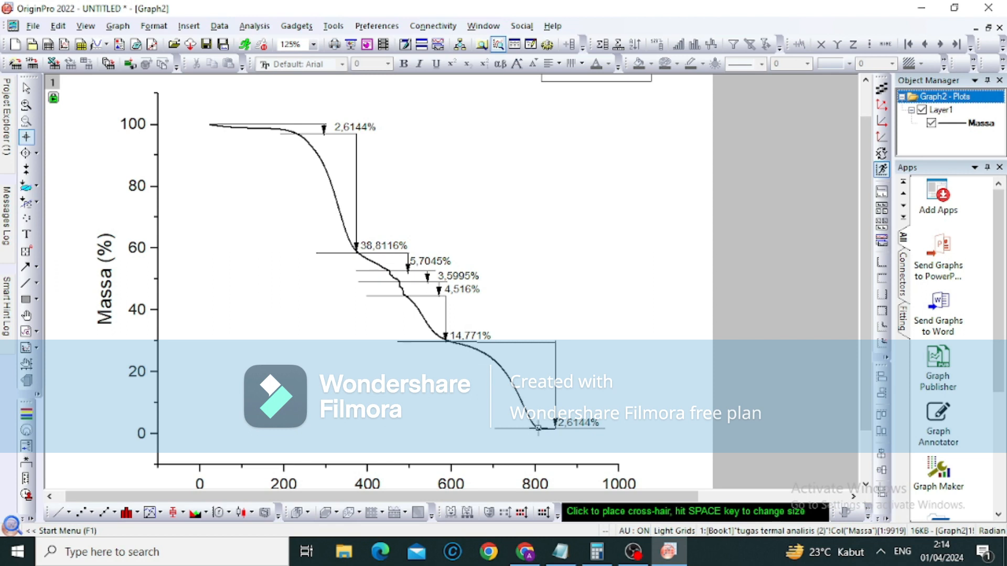
pyautogui.click(538, 430)
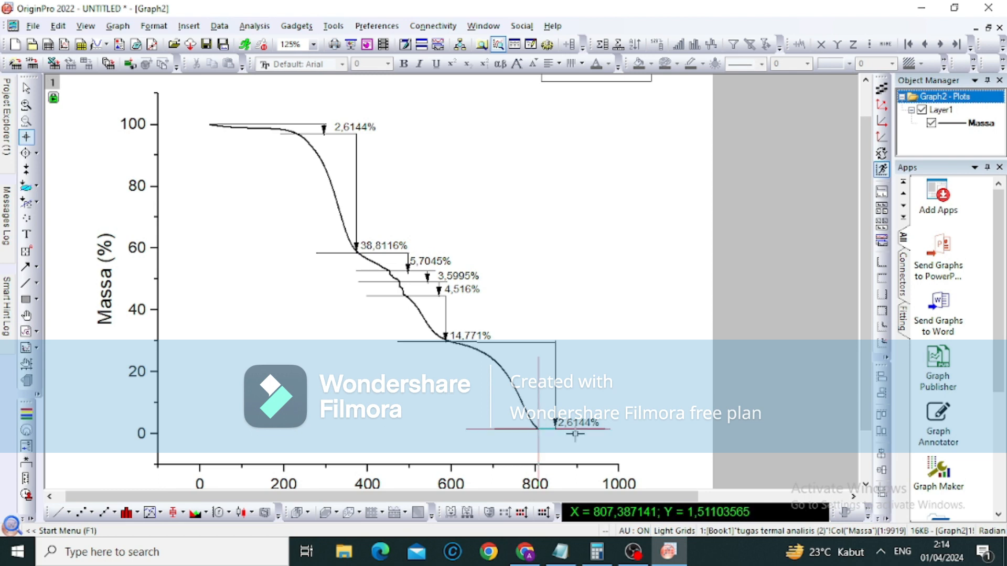
# Switch to Calculator and compute 29,83 - 1,511.
pyautogui.click(601, 552)
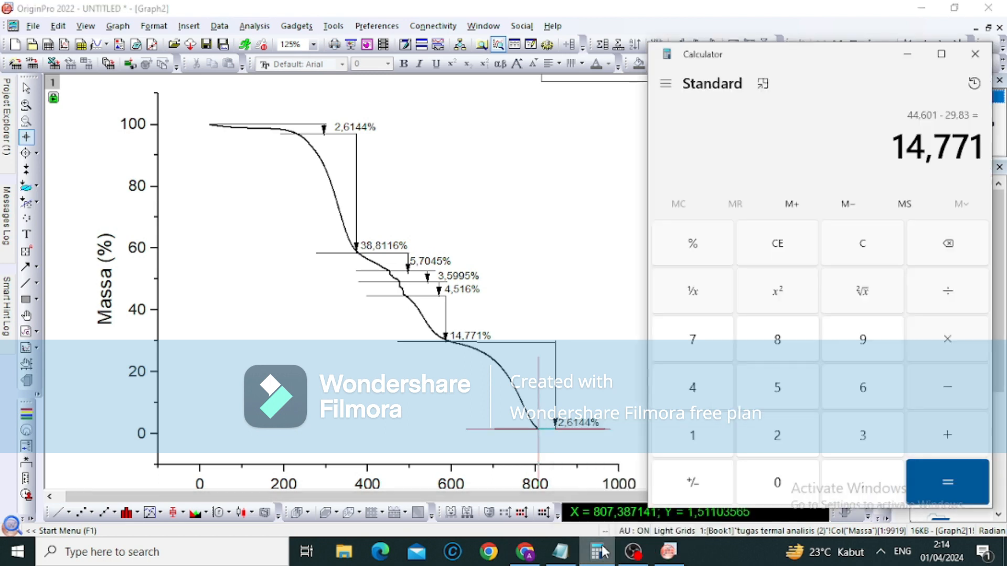
pyautogui.write('29')
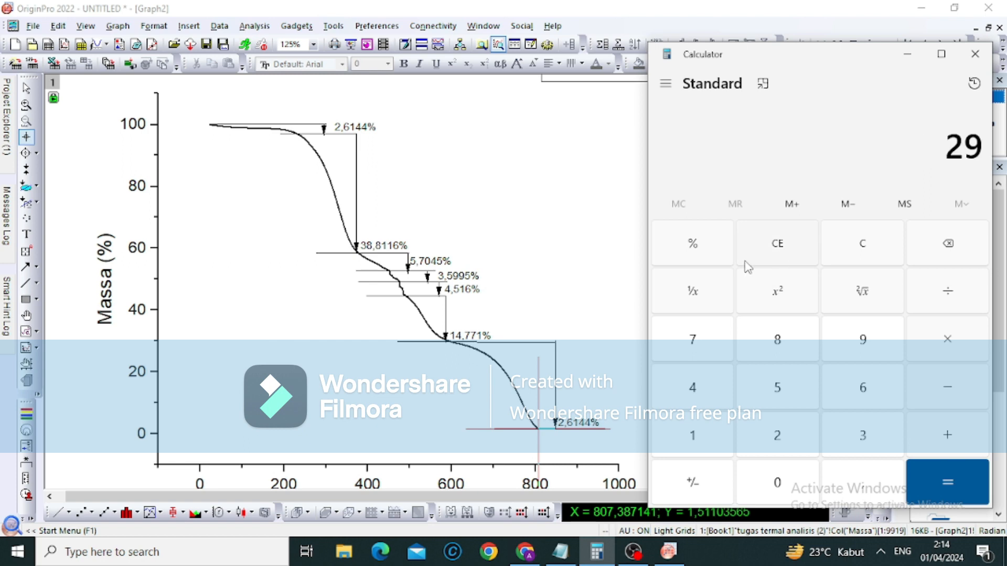
pyautogui.write(',83')
pyautogui.press('-')
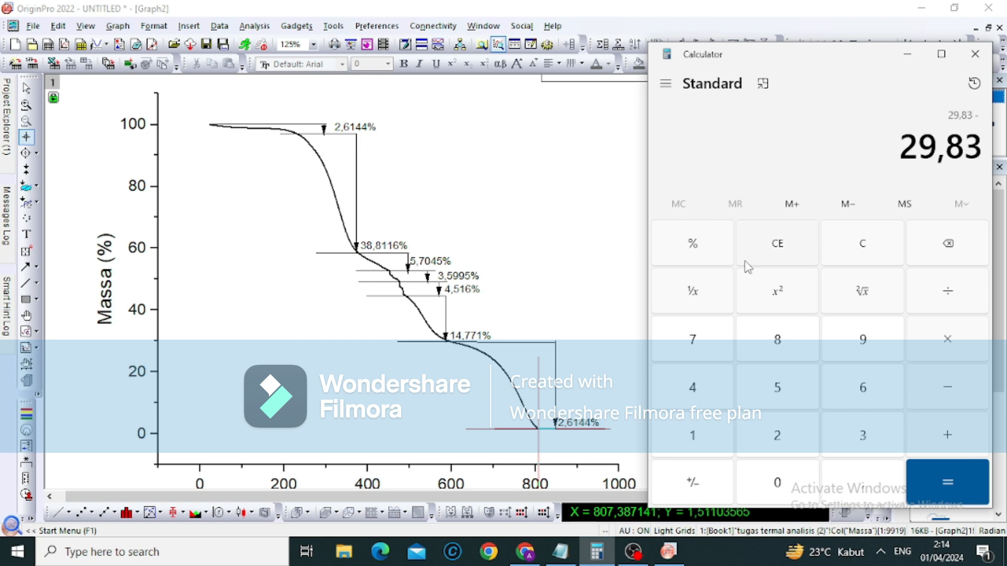
pyautogui.write('1,')
pyautogui.write('522')
pyautogui.press('BackSpace')
pyautogui.press('BackSpace')
pyautogui.write('11')
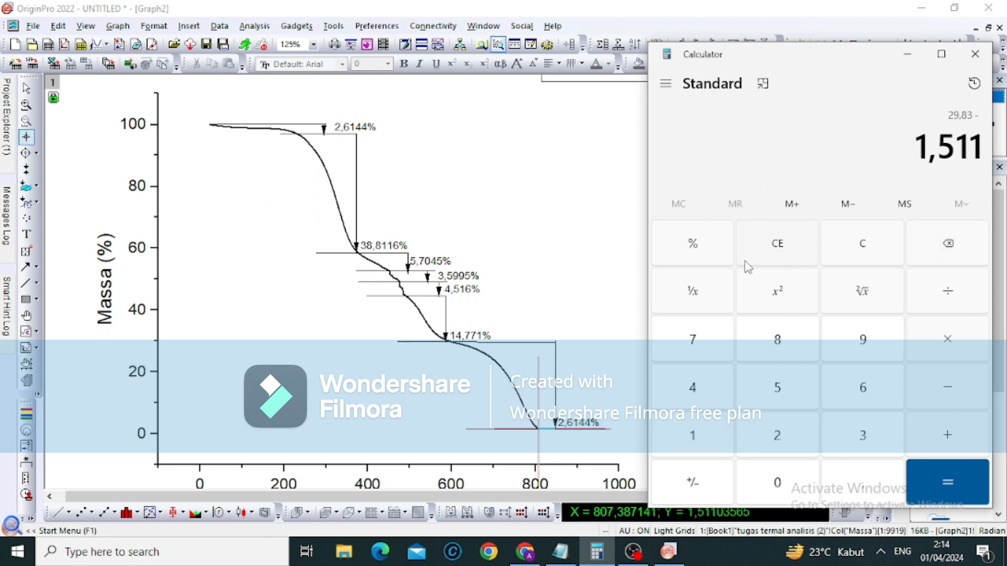
pyautogui.press('Return')
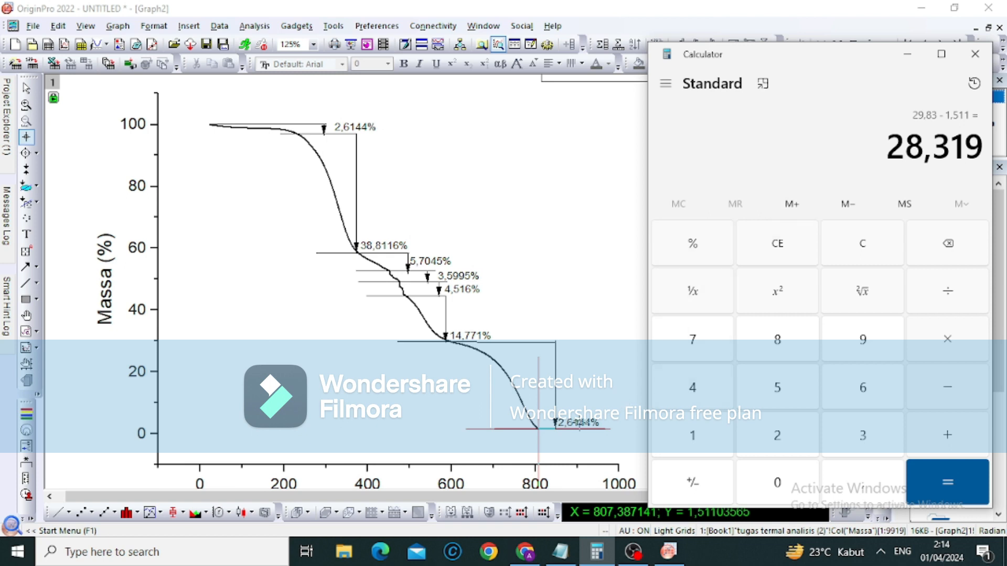
# Switch to Origin and change the label at the tip of the last, lowest arrow to 28,319%.
pyautogui.click(26, 88)
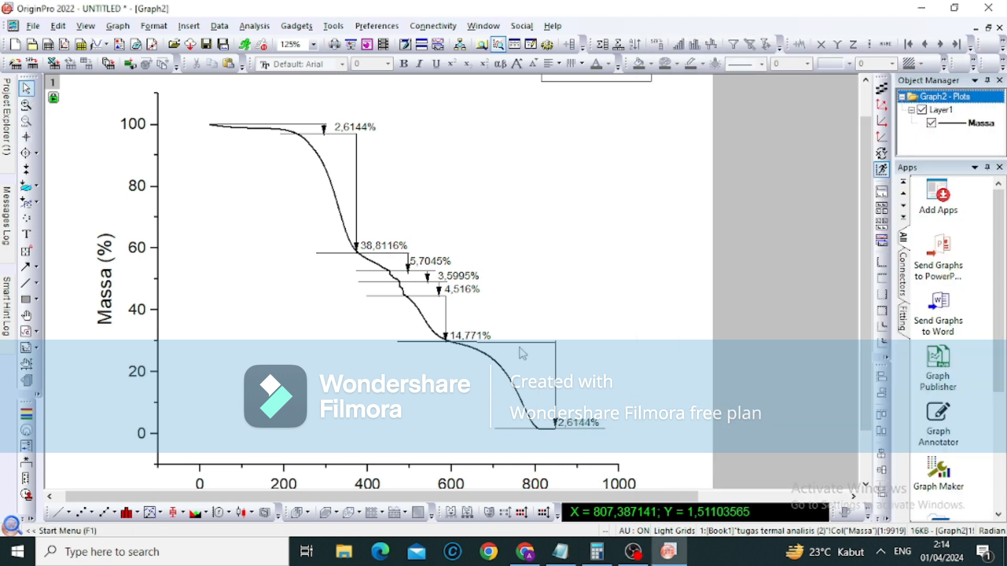
pyautogui.click(579, 424)
pyautogui.press('BackSpace')
pyautogui.press('BackSpace')
pyautogui.press('BackSpace')
pyautogui.press('BackSpace')
pyautogui.press('BackSpace')
pyautogui.press('BackSpace')
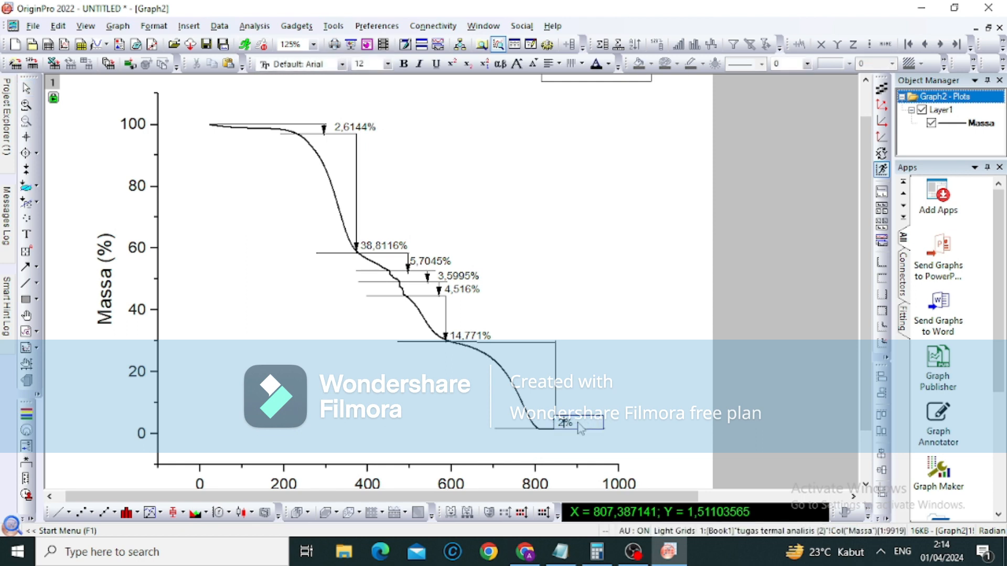
pyautogui.write('28')
pyautogui.write(',318')
pyautogui.press('BackSpace')
pyautogui.write('9')
pyautogui.scroll(-2, 754, 238)
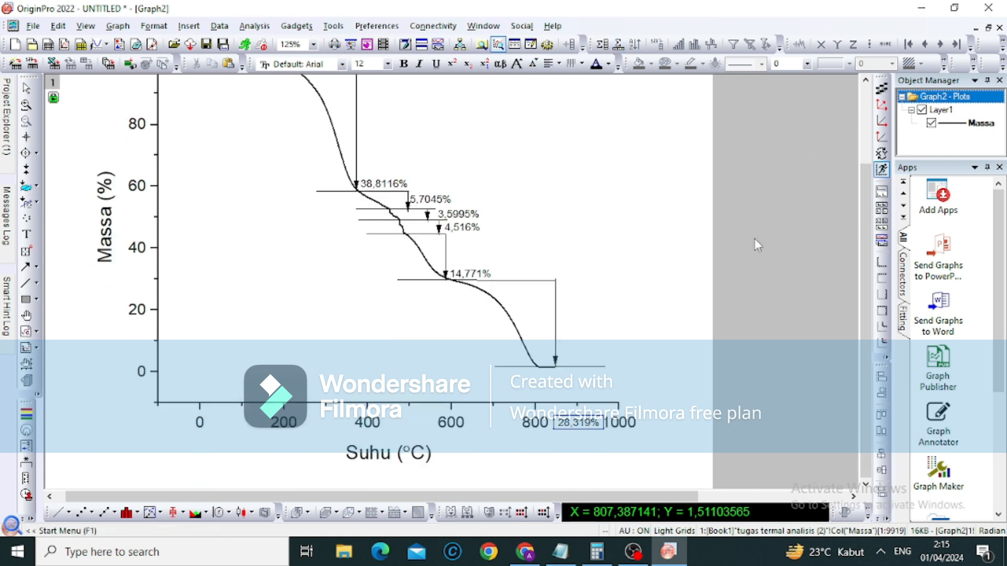
pyautogui.scroll(3, 738, 291)
pyautogui.click(739, 291)
pyautogui.scroll(-5, 738, 291)
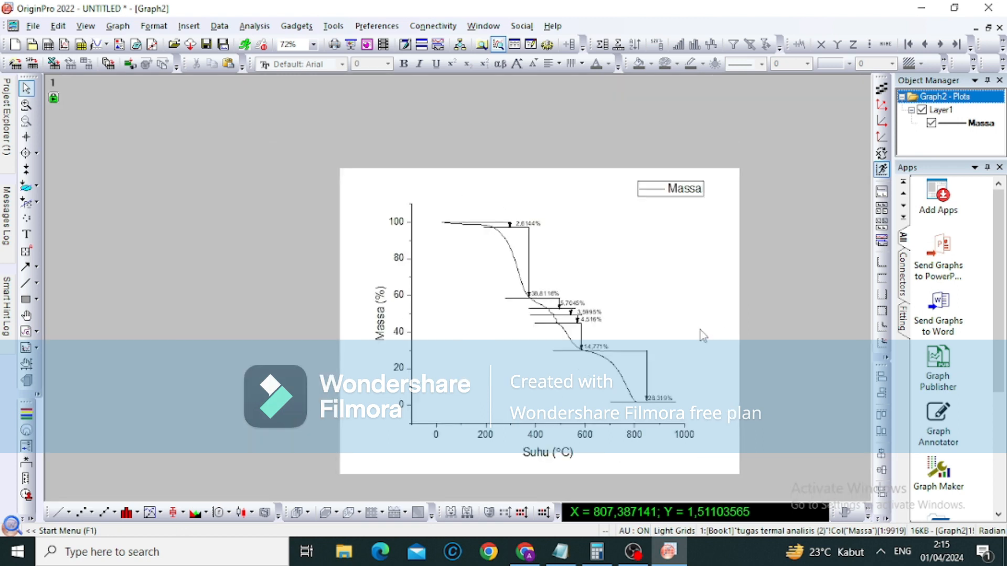
pyautogui.scroll(4, 704, 336)
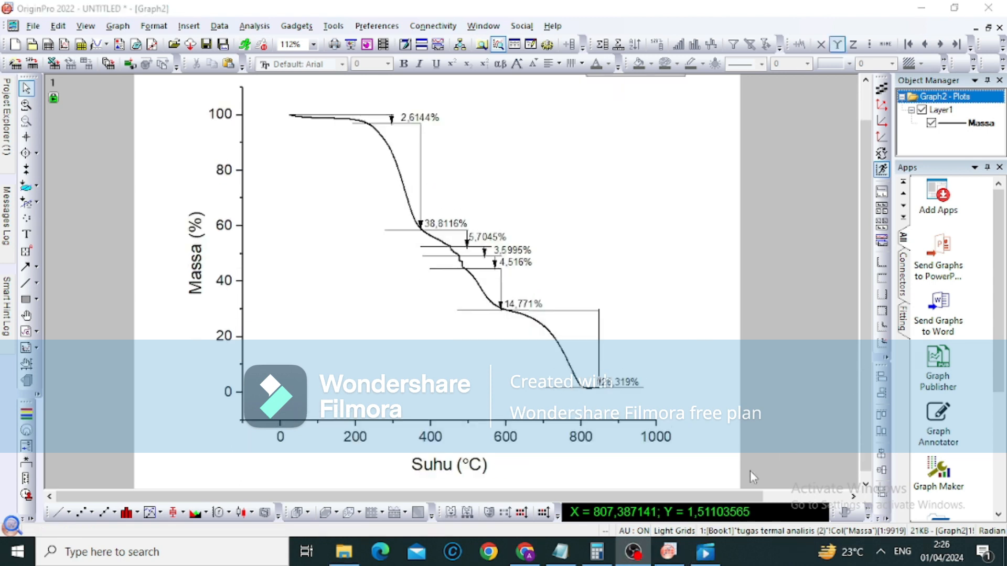
# Open the "tugas termal analisis (2)" workbook from Folder1 of the project.
pyautogui.click(668, 551)
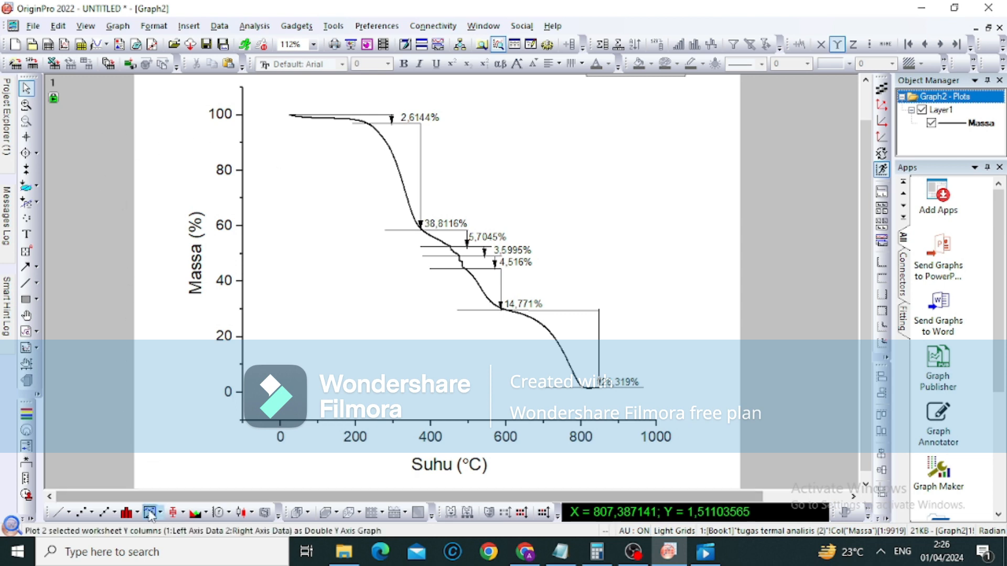
pyautogui.moveTo(7, 116)
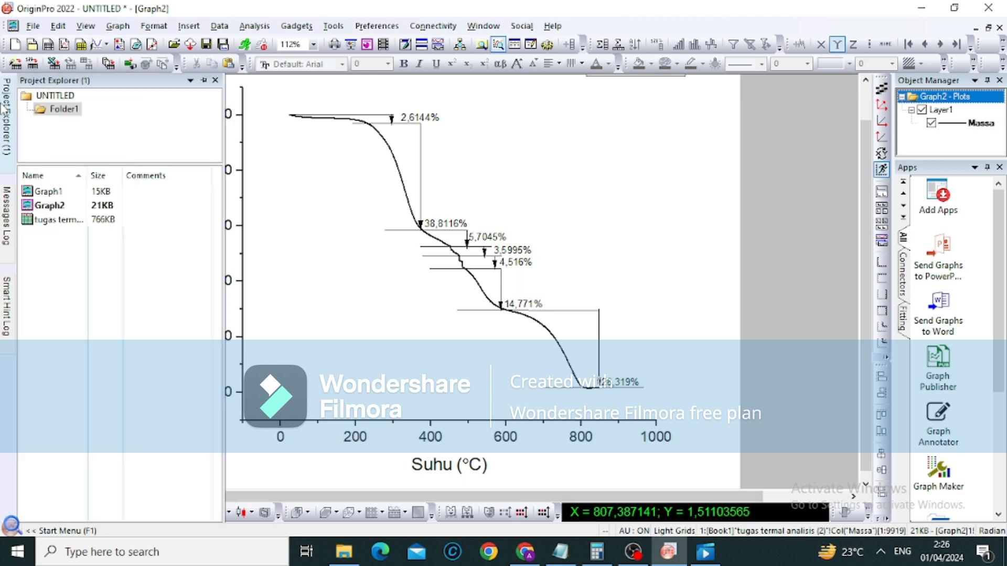
pyautogui.click(42, 222)
pyautogui.doubleClick(42, 222)
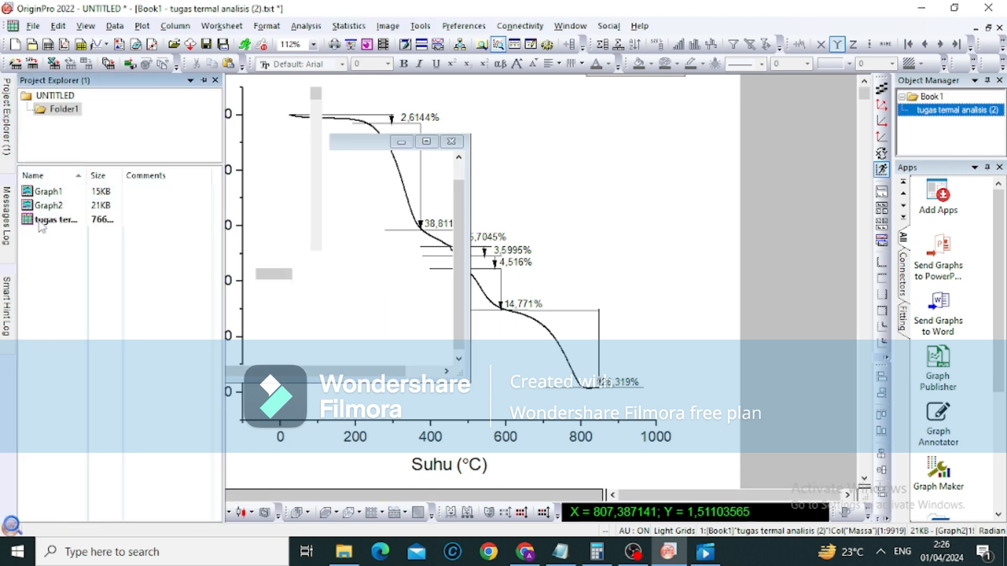
pyautogui.click(493, 245)
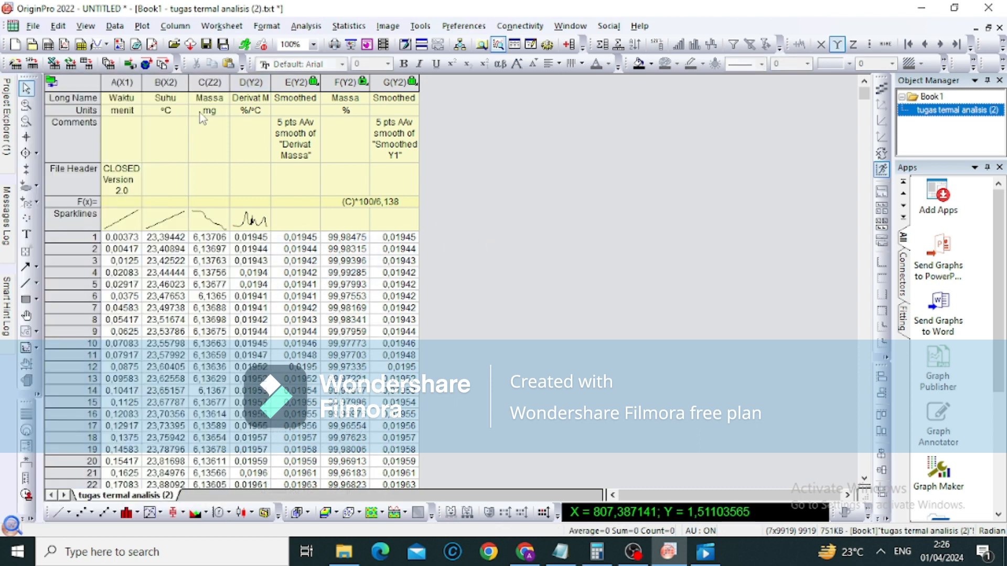
# Create a Double-Y graph from the Suhu (B), Derivat Massa (D) and Massa % (F) columns.
pyautogui.click(176, 87)
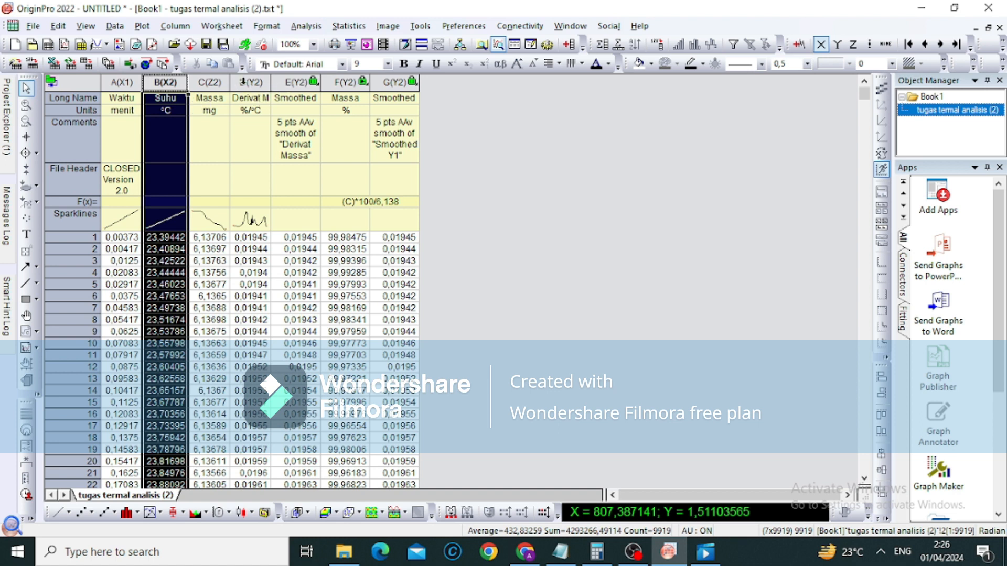
pyautogui.keyDown('ctrl'); pyautogui.click(251, 83); pyautogui.keyUp('ctrl')
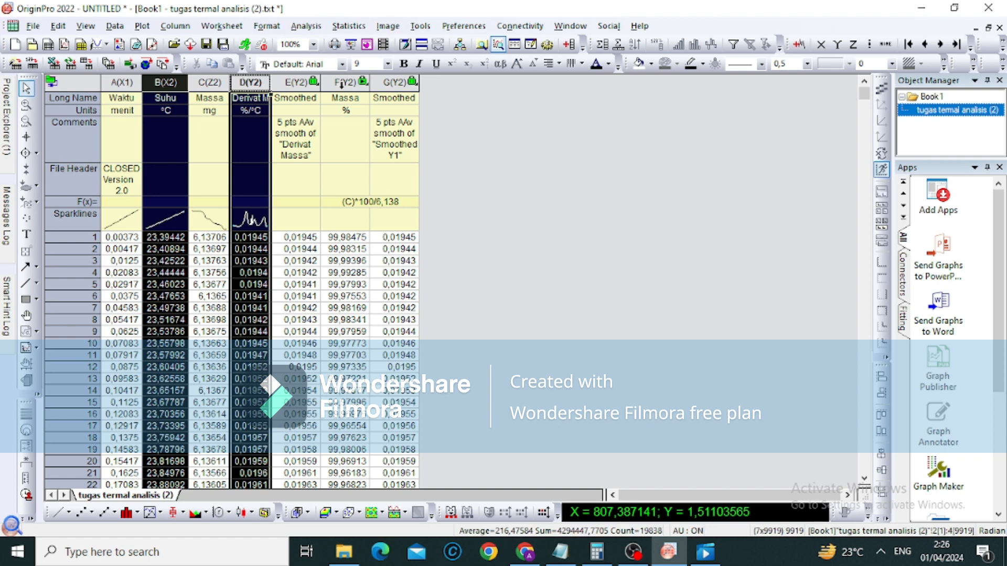
pyautogui.keyDown('ctrl'); pyautogui.click(341, 85); pyautogui.keyUp('ctrl')
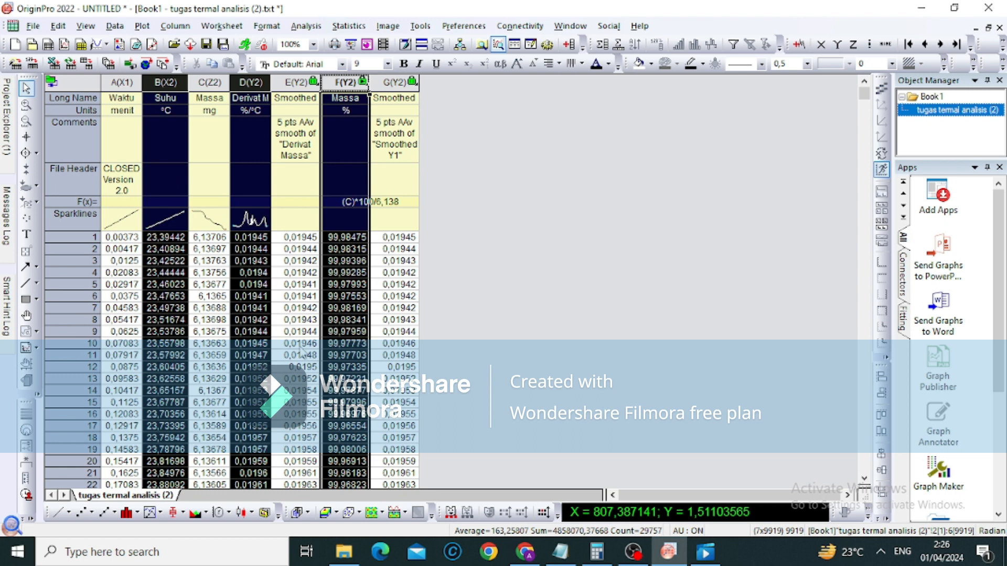
pyautogui.click(161, 514)
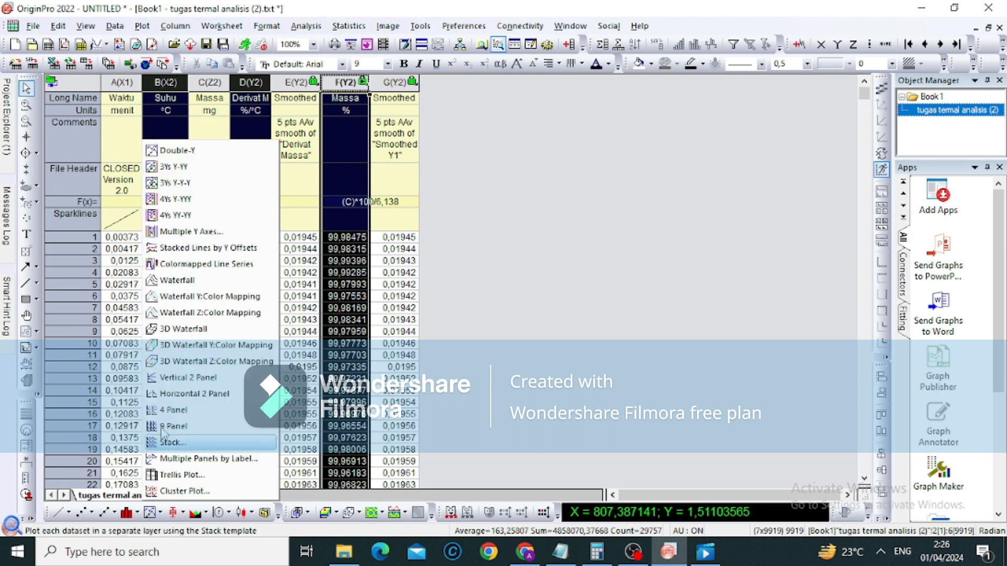
pyautogui.click(192, 157)
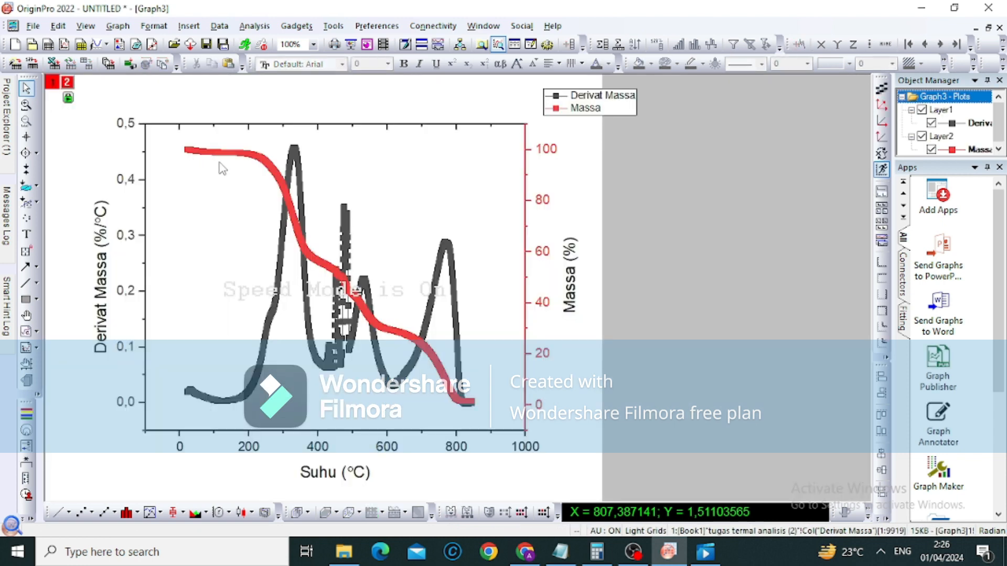
# Change both the Derivat Massa and Massa curves of the Double-Y graph to plain line plots.
pyautogui.click(287, 201)
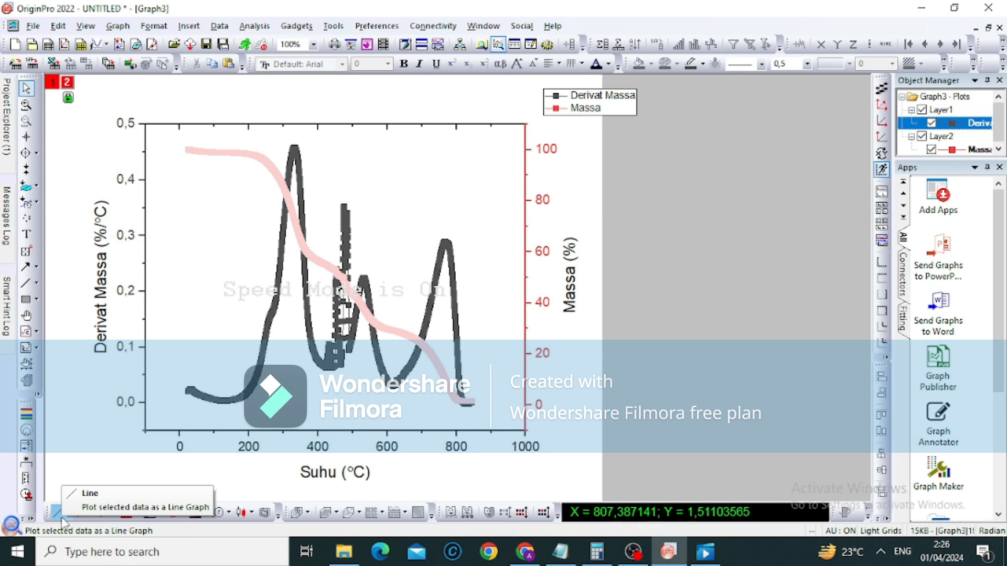
pyautogui.click(62, 521)
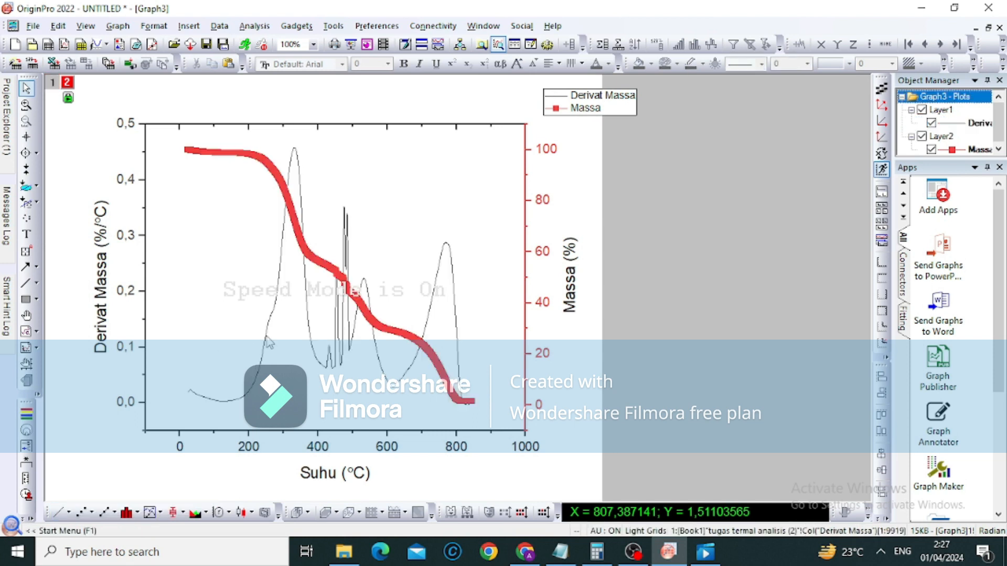
pyautogui.click(331, 278)
pyautogui.click(333, 269)
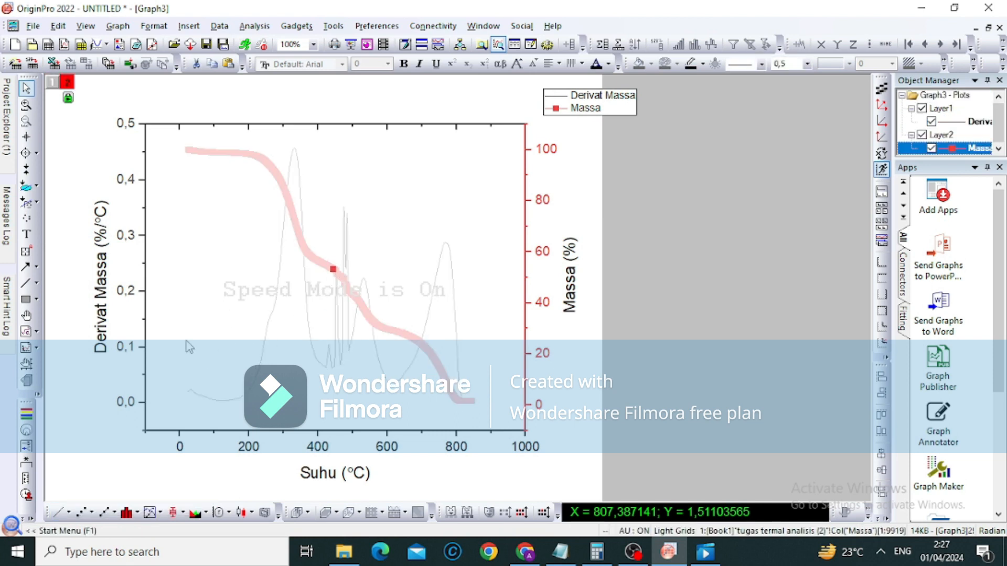
pyautogui.click(266, 162)
pyautogui.click(233, 203)
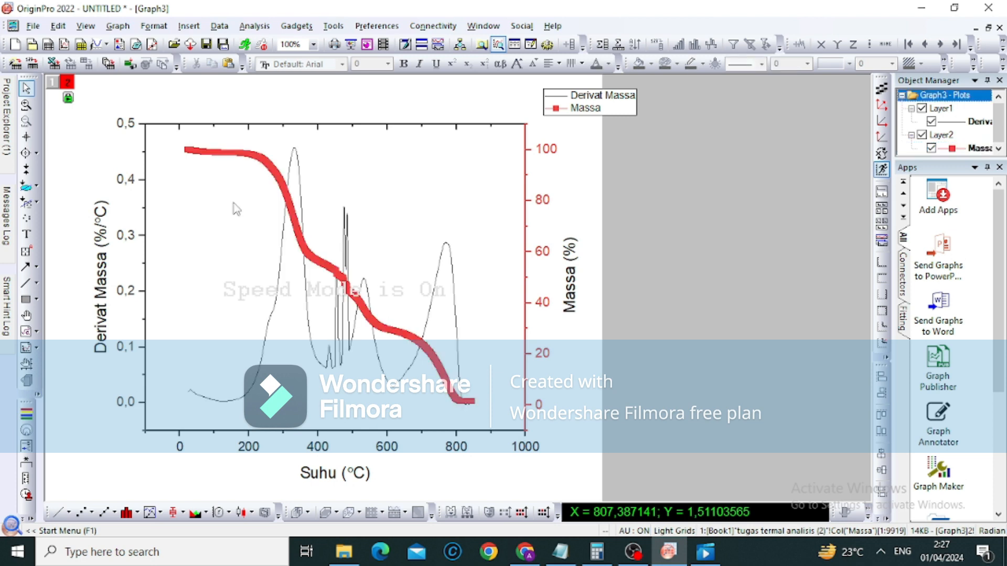
pyautogui.click(274, 166)
pyautogui.click(62, 520)
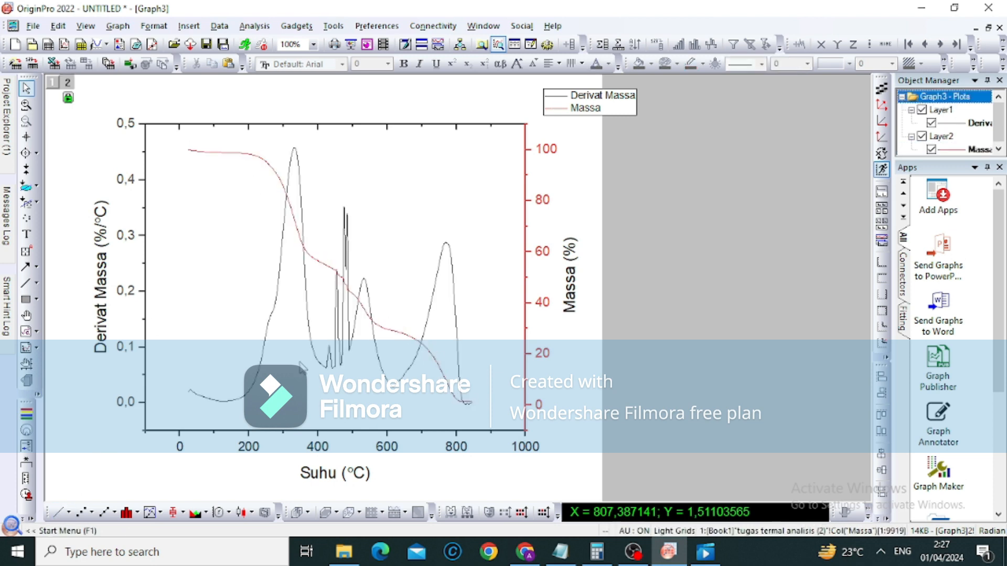
pyautogui.click(325, 353)
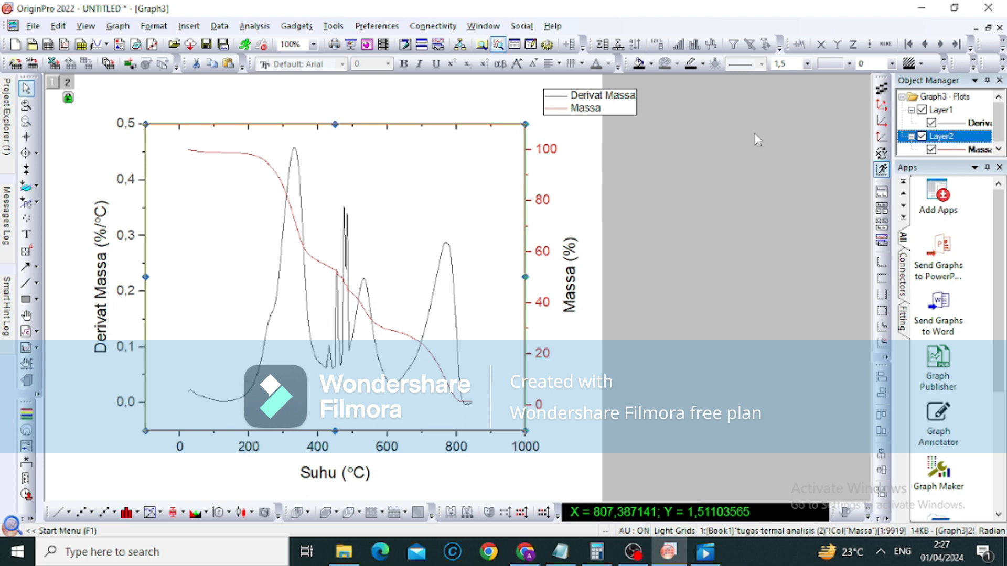
pyautogui.click(809, 64)
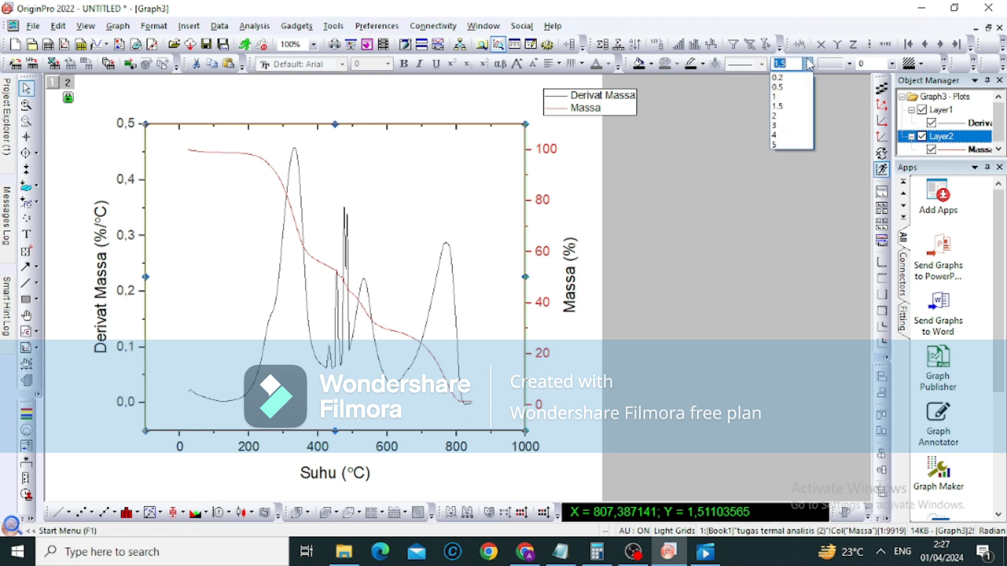
pyautogui.click(784, 110)
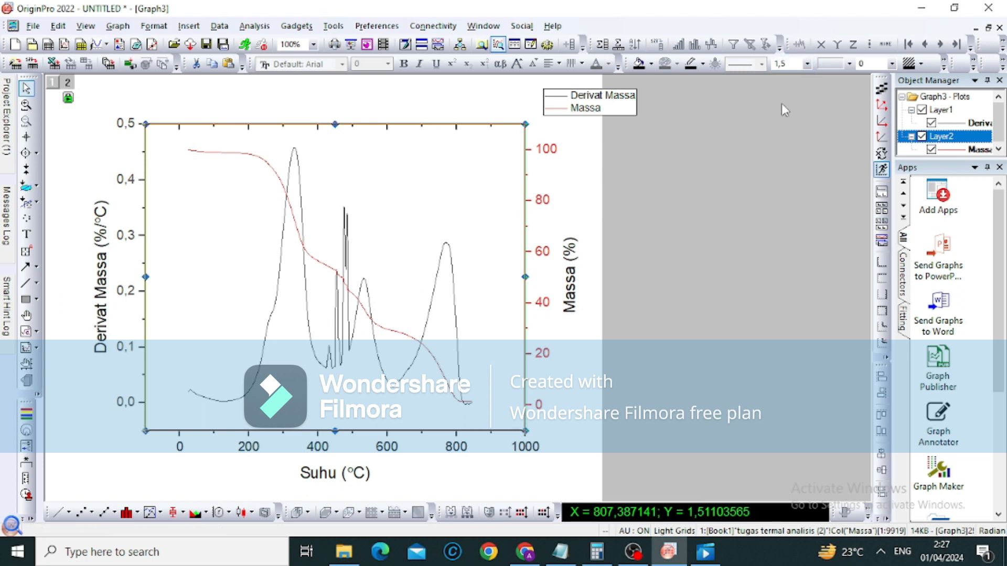
# Set the line width of both the Massa and the Derivat Massa curves to 1,5.
pyautogui.click(390, 321)
pyautogui.click(402, 337)
pyautogui.click(809, 64)
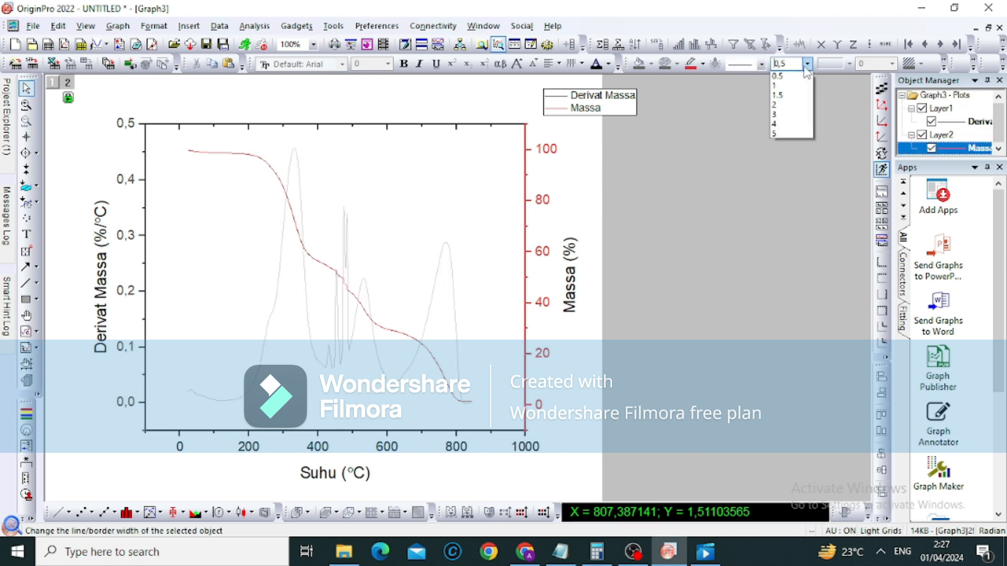
pyautogui.click(789, 110)
pyautogui.click(336, 306)
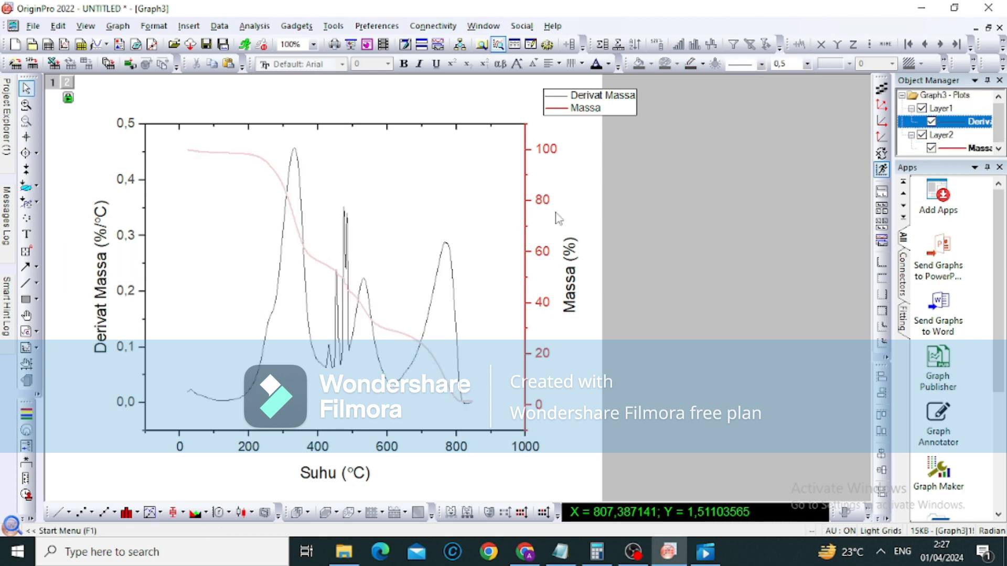
pyautogui.click(808, 64)
pyautogui.click(779, 104)
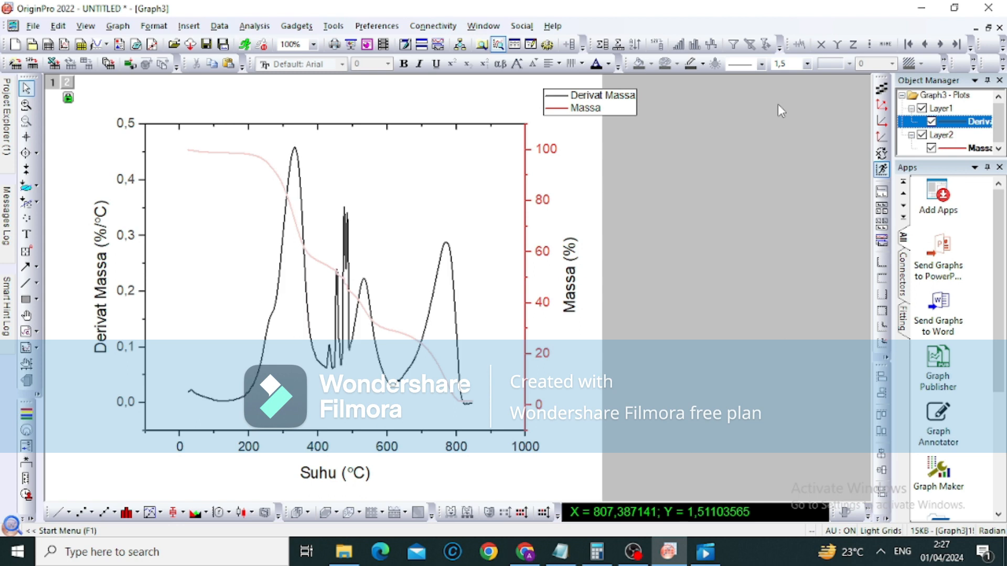
pyautogui.click(513, 256)
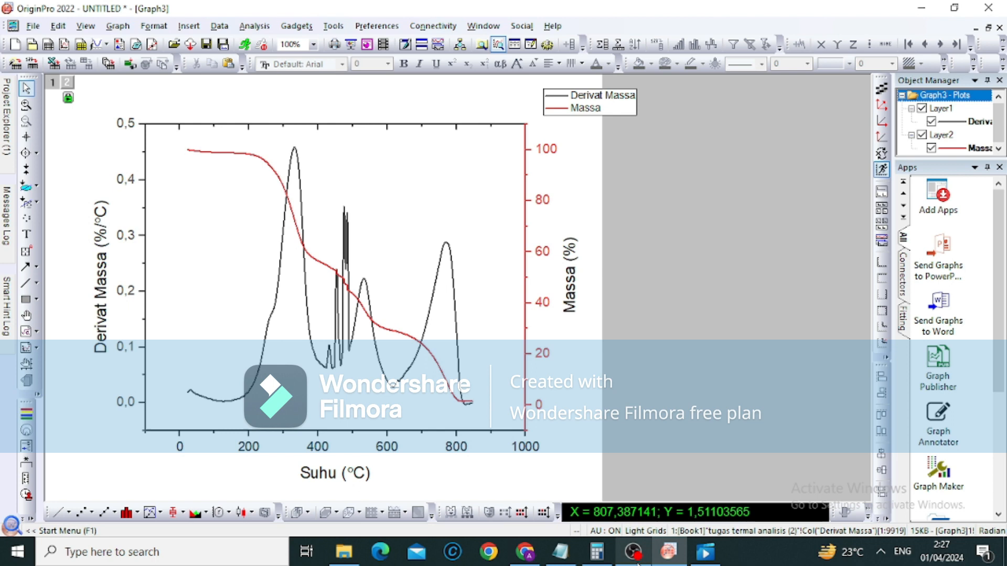
pyautogui.click(633, 552)
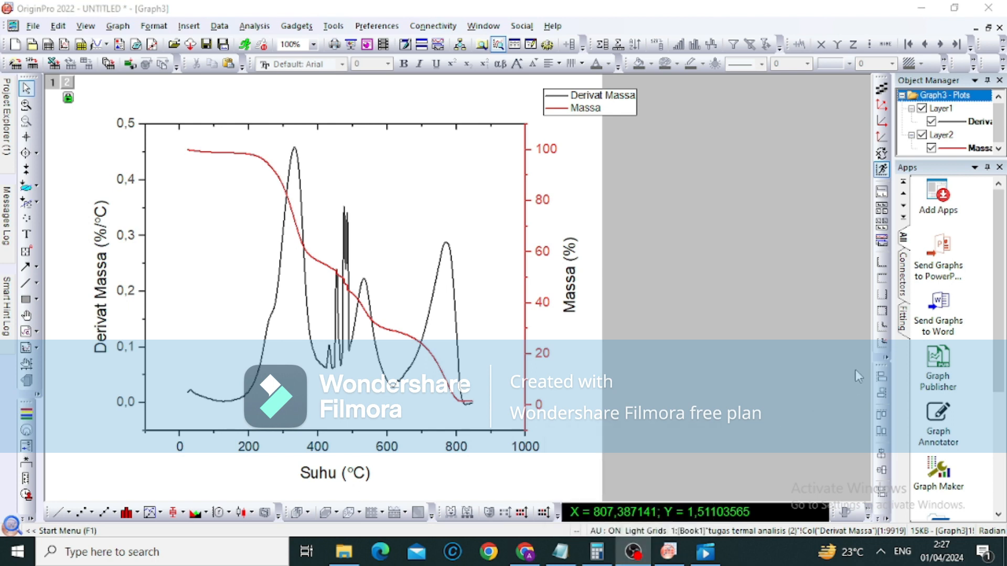